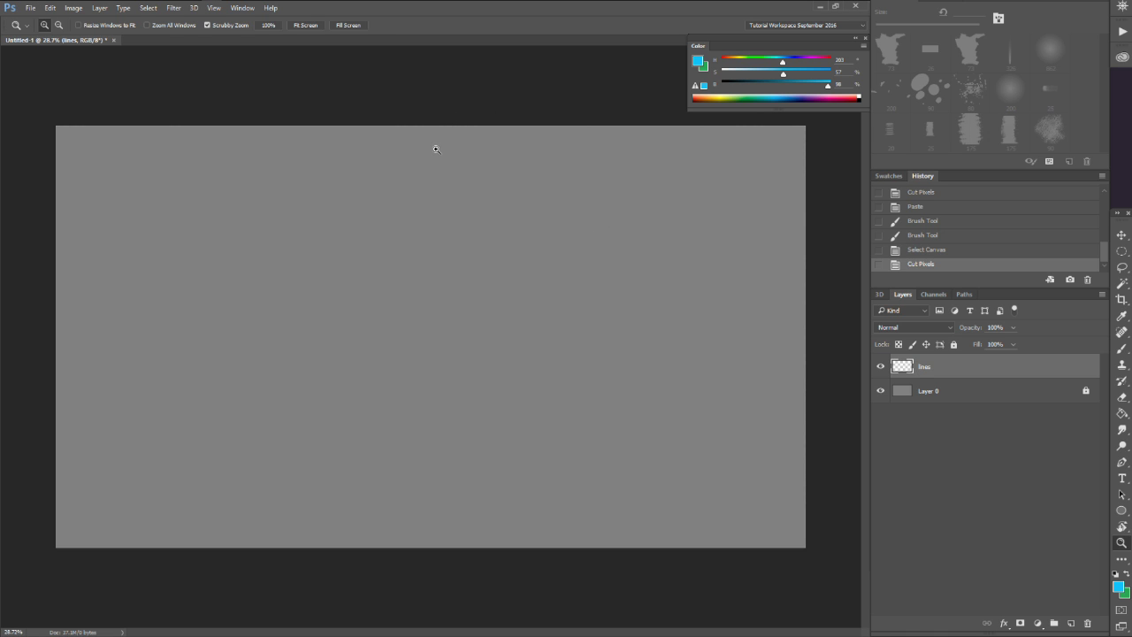
Switch to the Custom Shape tool.
key(u)
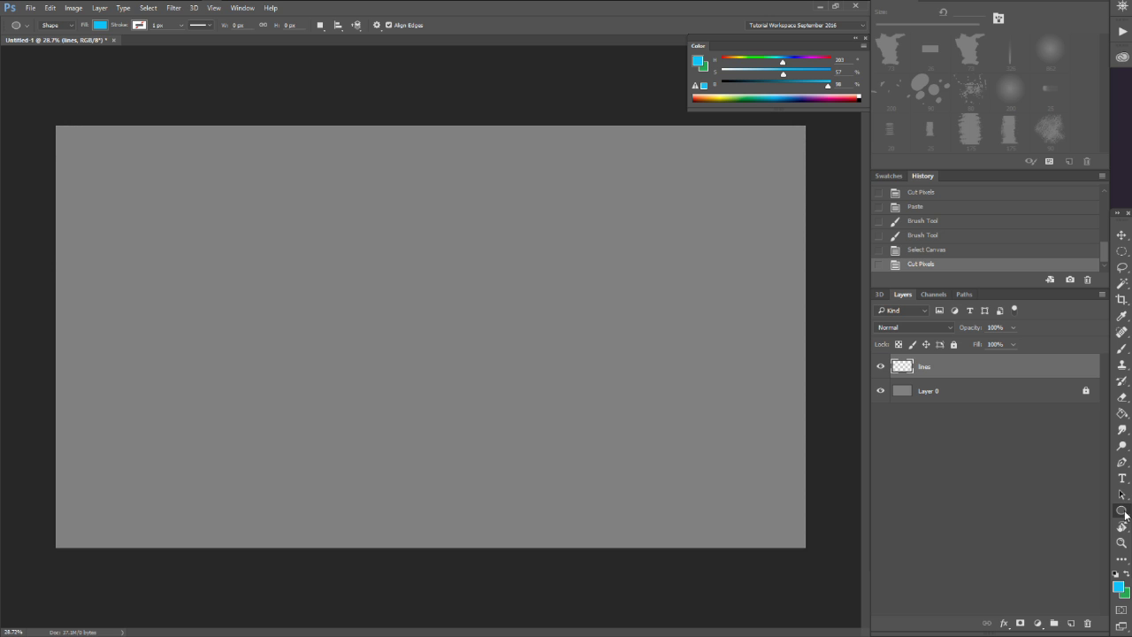
key(shift+u)
key(shift+u)
key(shift+u)
click(20, 27)
click(27, 27)
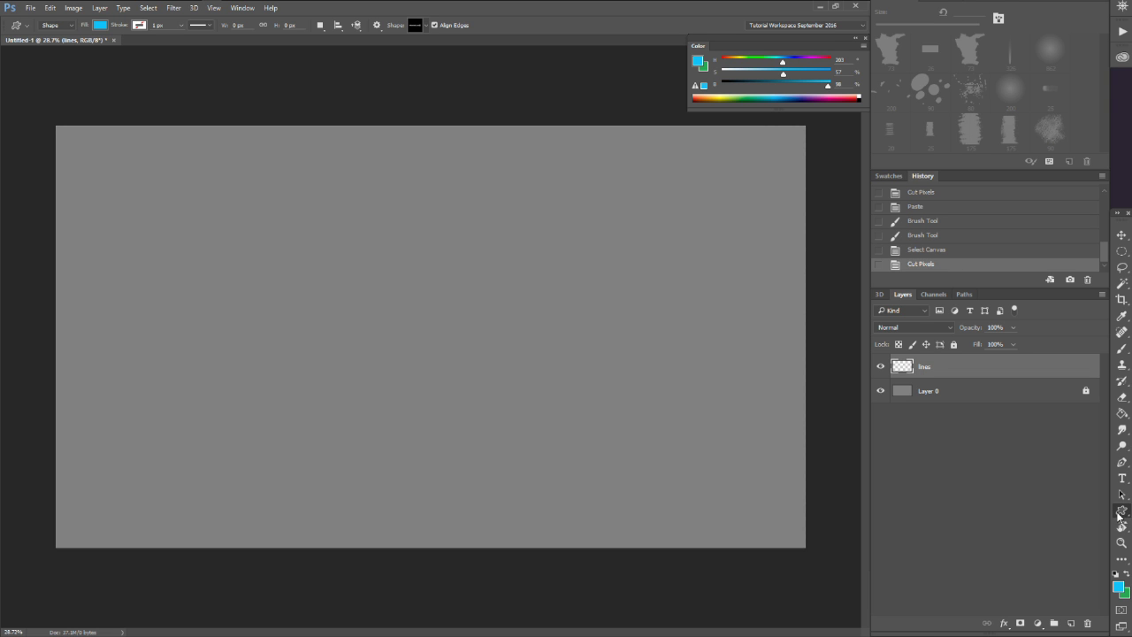
Check the Custom Shape tool's place among the available shape tools.
drag(1121, 221, 400, 168)
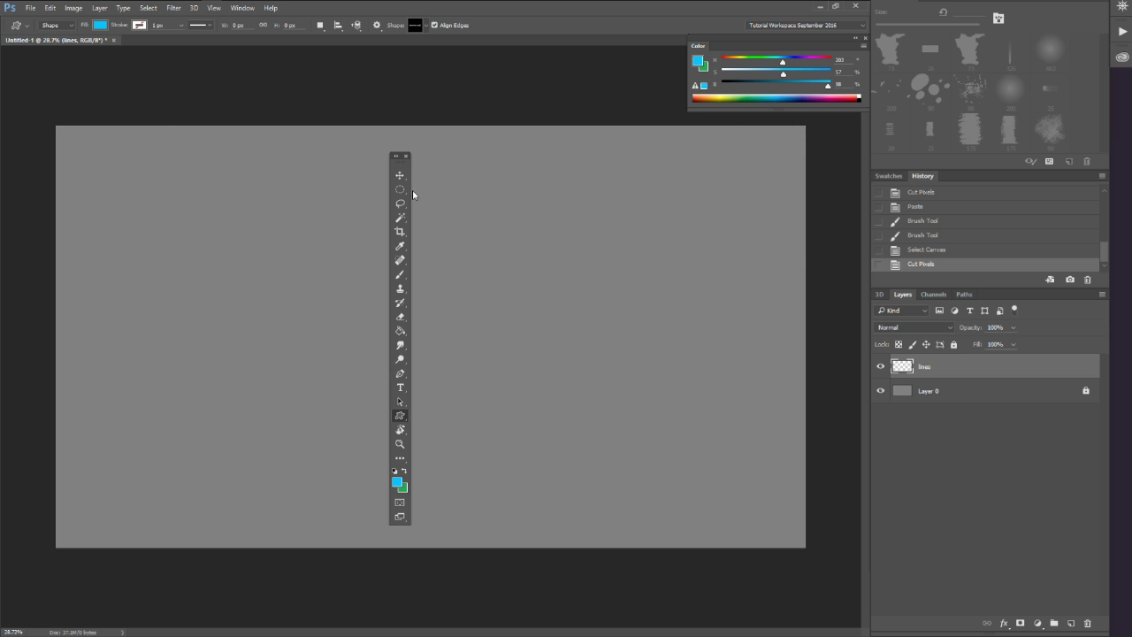
right_click(401, 419)
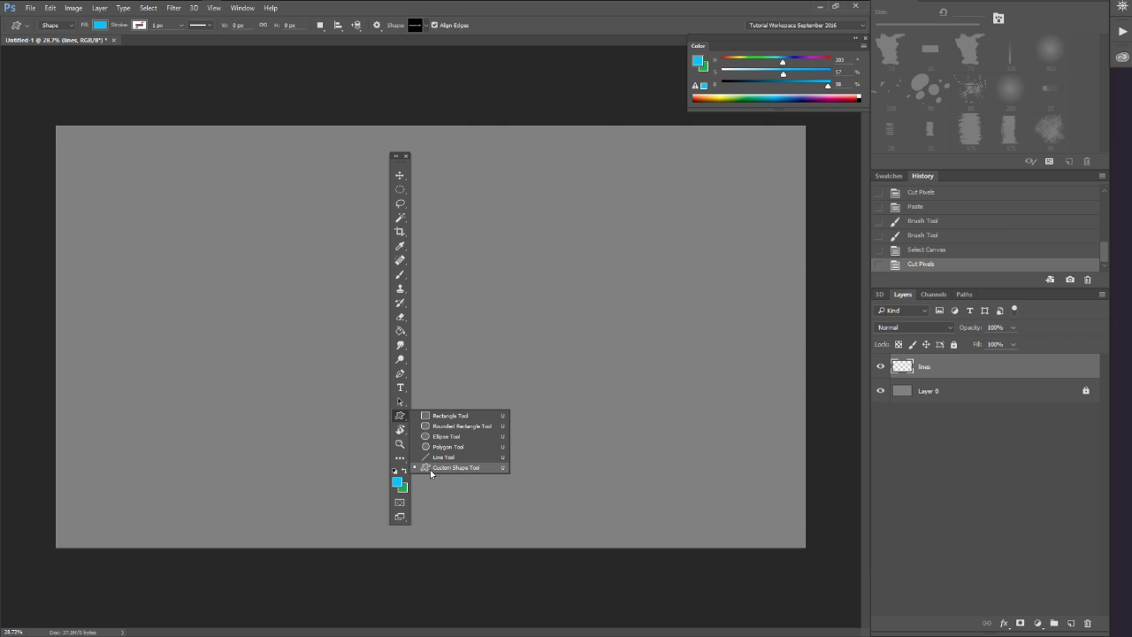
click(400, 417)
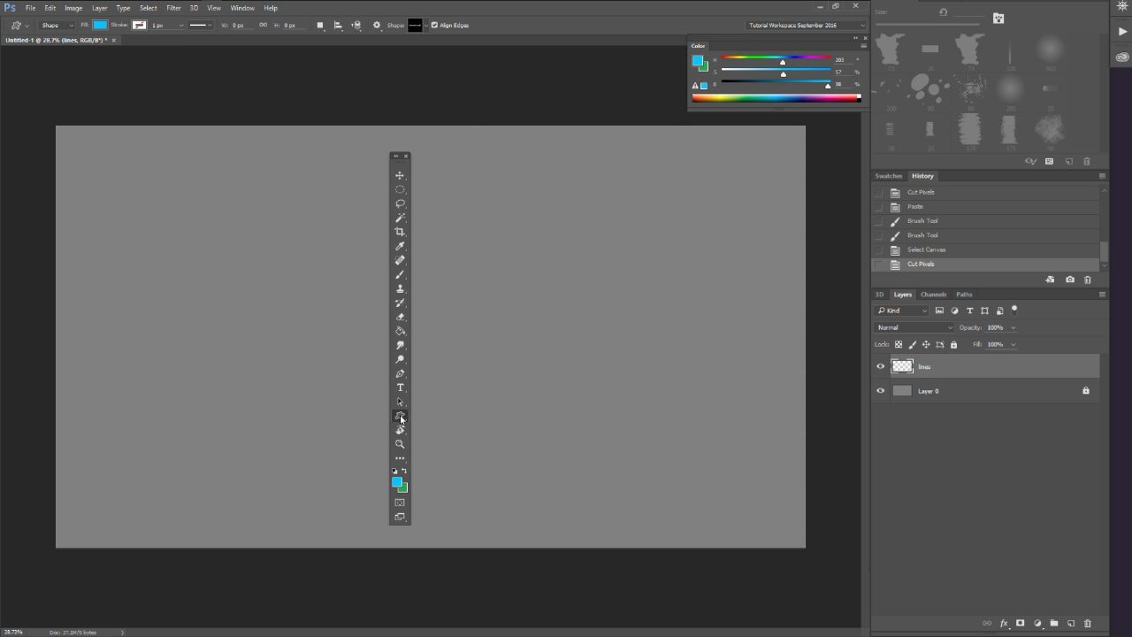
drag(397, 157, 1122, 223)
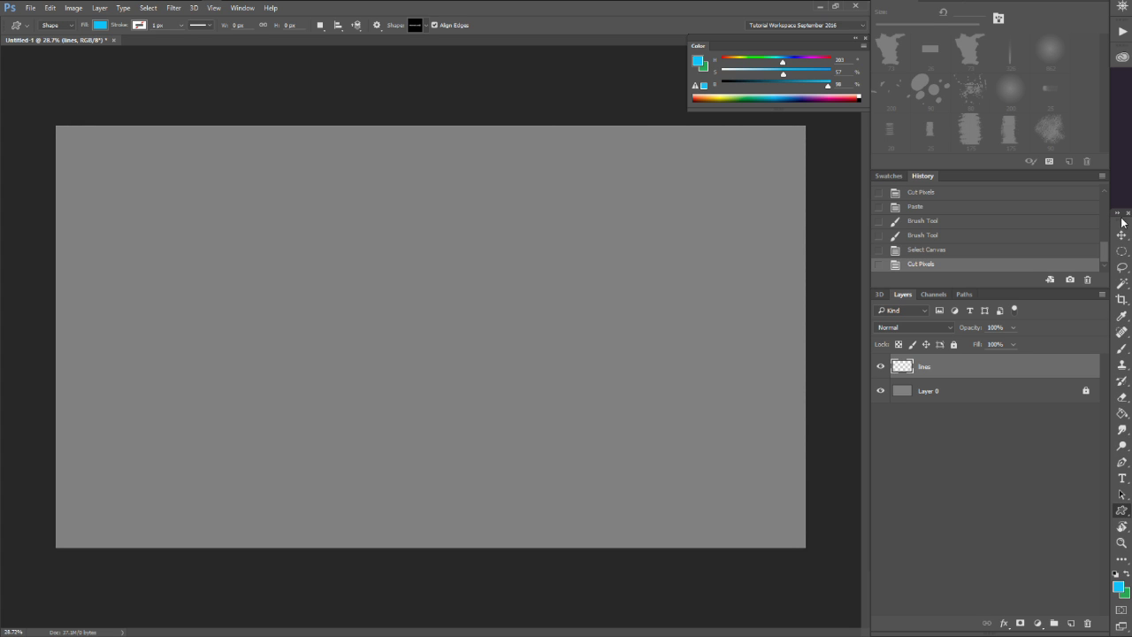
Draw the website-address logo custom shape in light blue near the canvas centre, about 1042 px wide.
click(426, 30)
drag(519, 89, 516, 196)
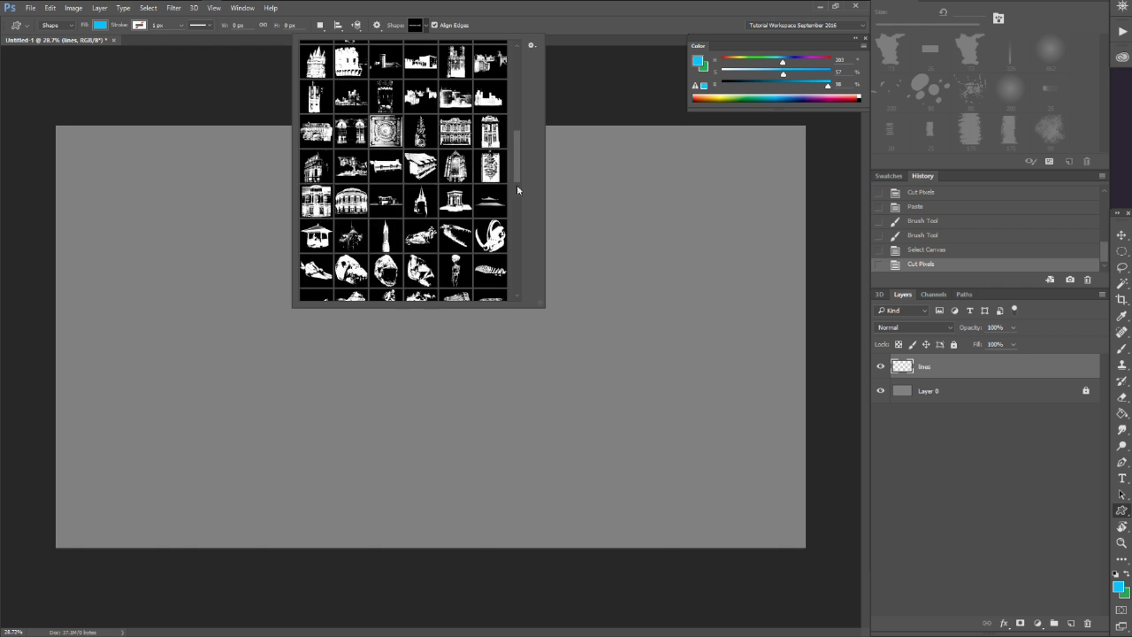
scroll(513, 274, down, 5)
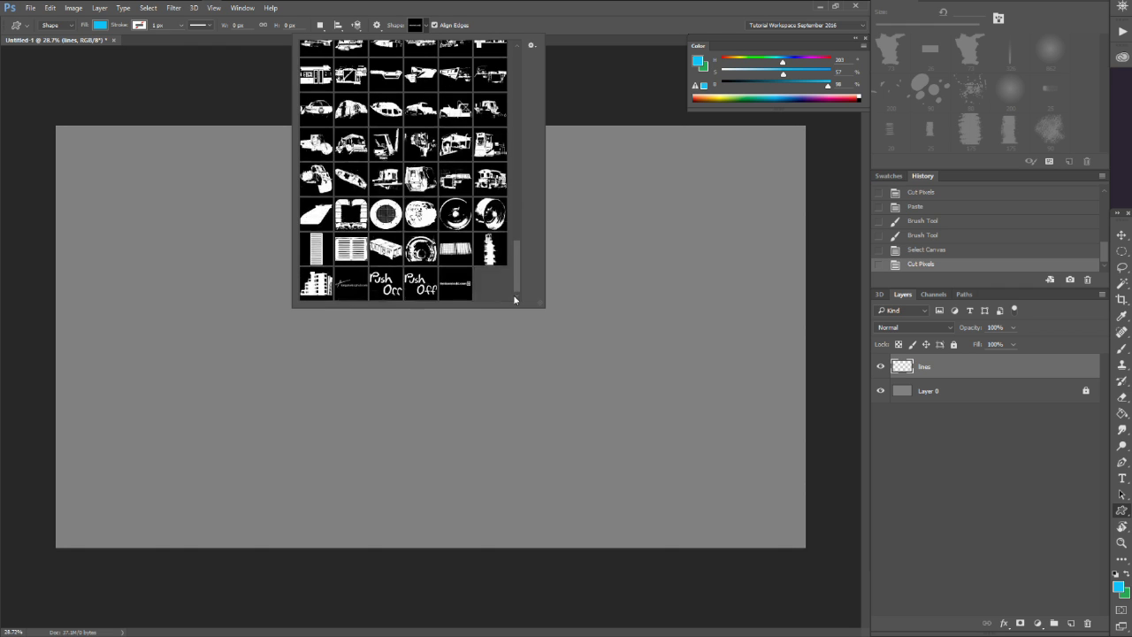
click(459, 294)
click(585, 50)
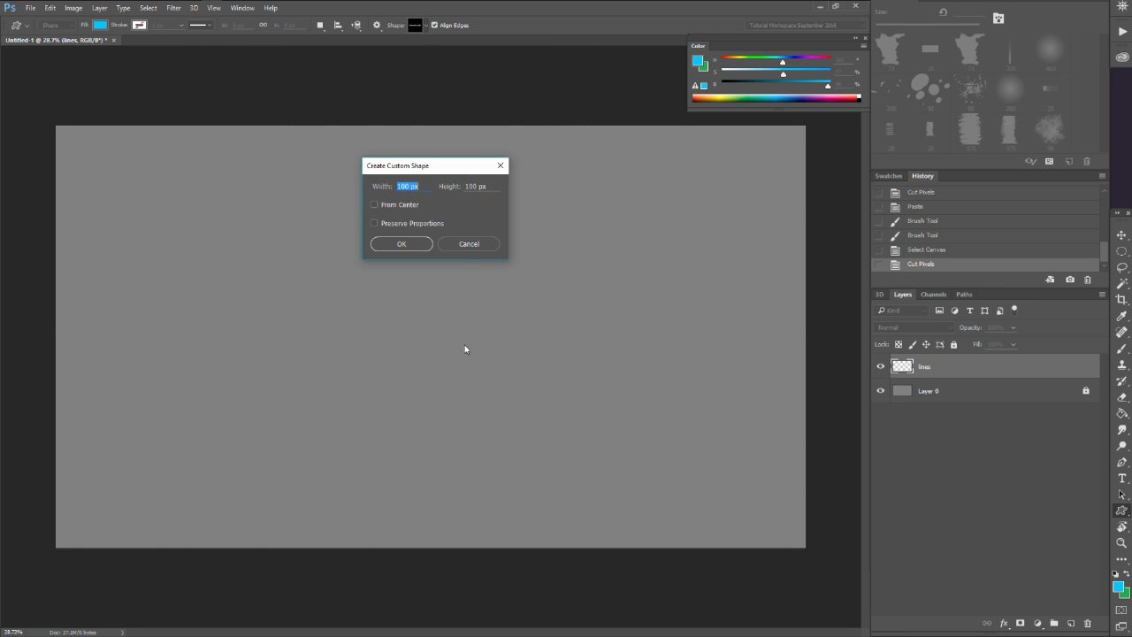
click(466, 245)
drag(324, 351, 488, 398)
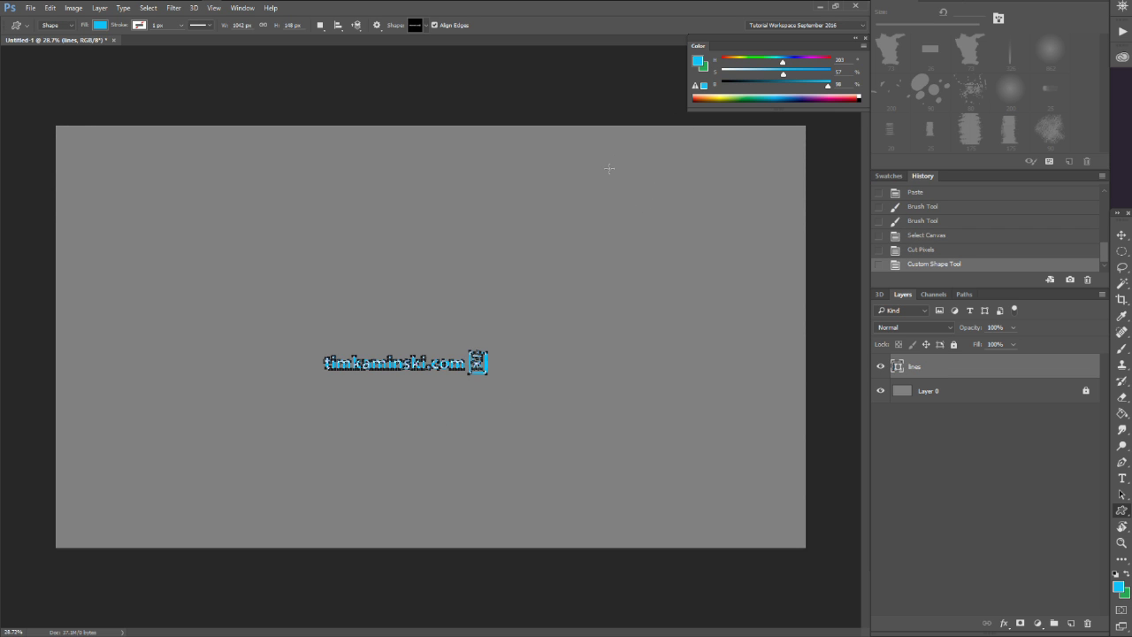
key(Return)
Set the foreground colour to near-white at 5% saturation and the Custom Shape tool's mode to Pixels.
key(z)
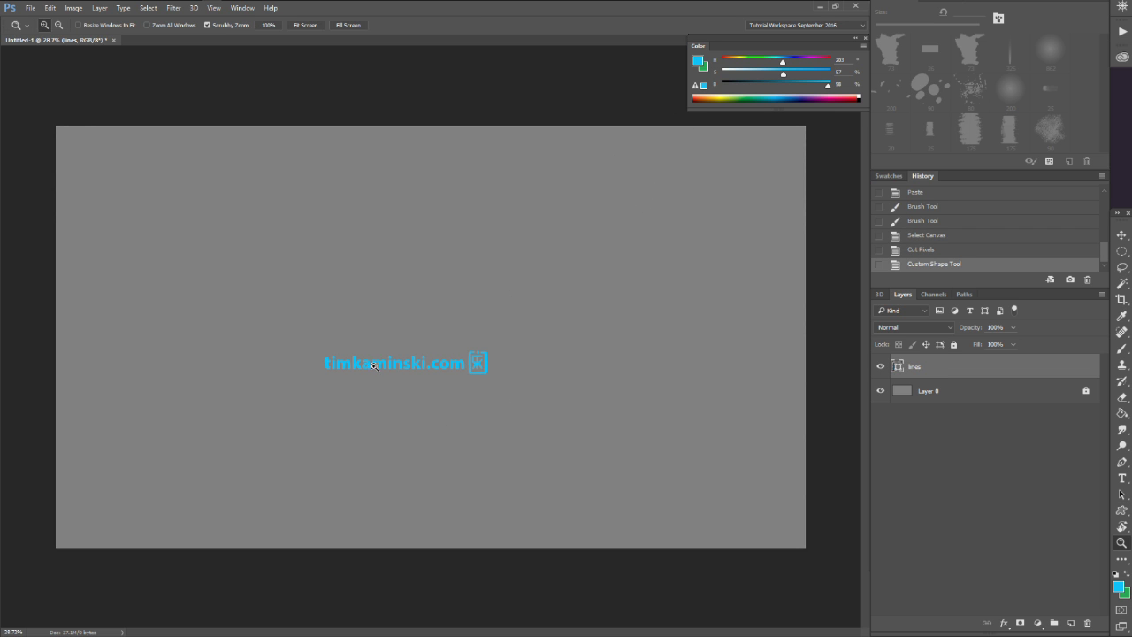
key(v)
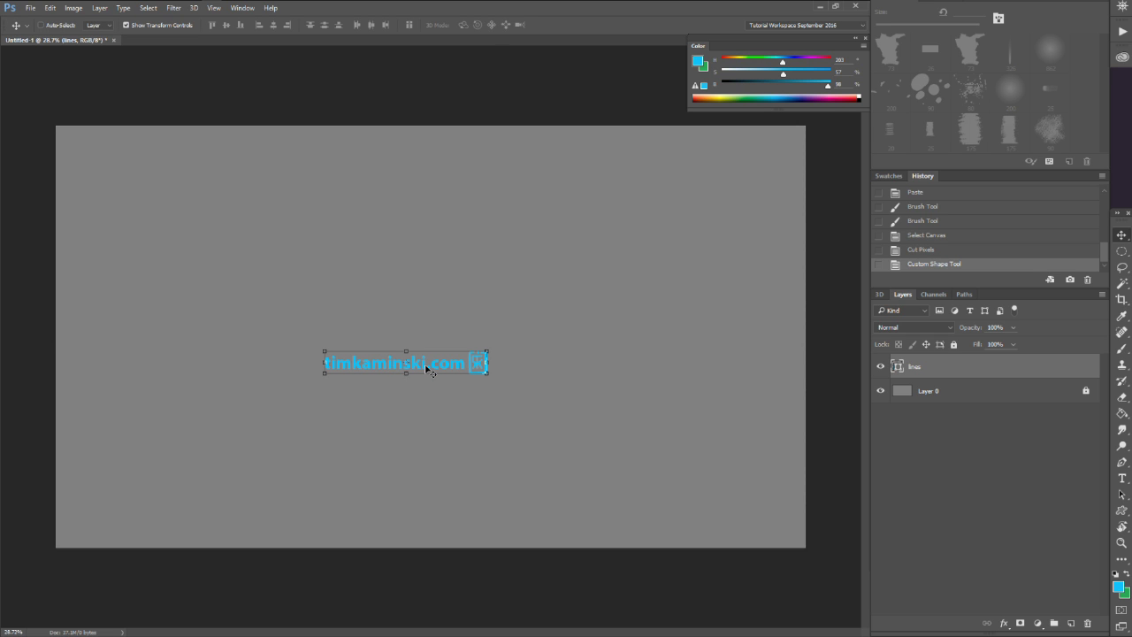
key(u)
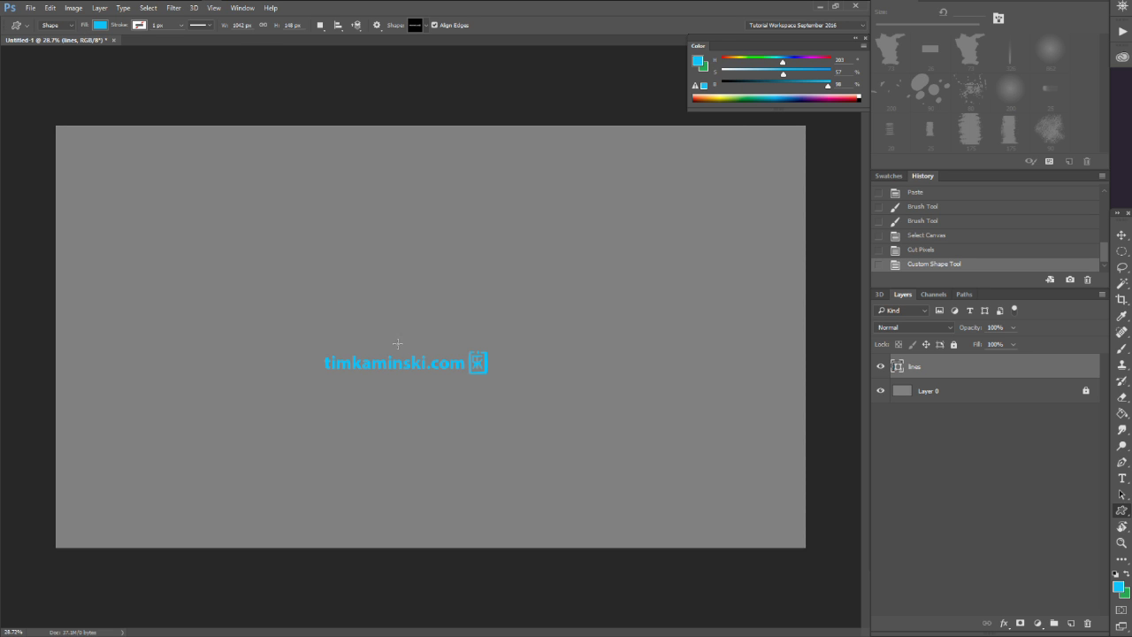
drag(781, 78, 726, 78)
click(70, 26)
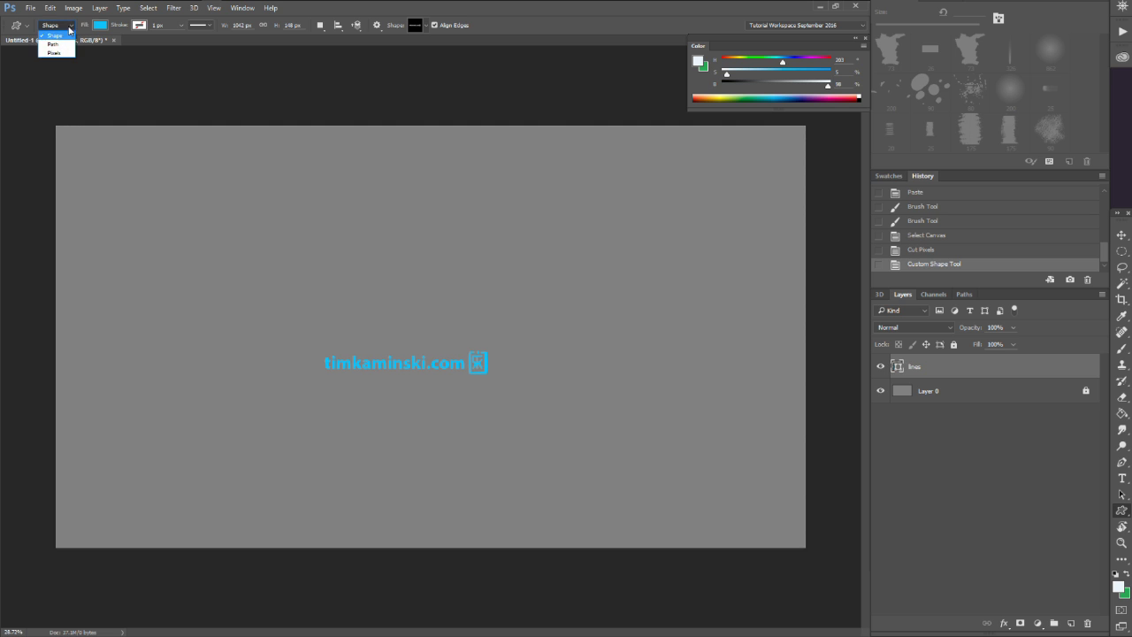
click(67, 53)
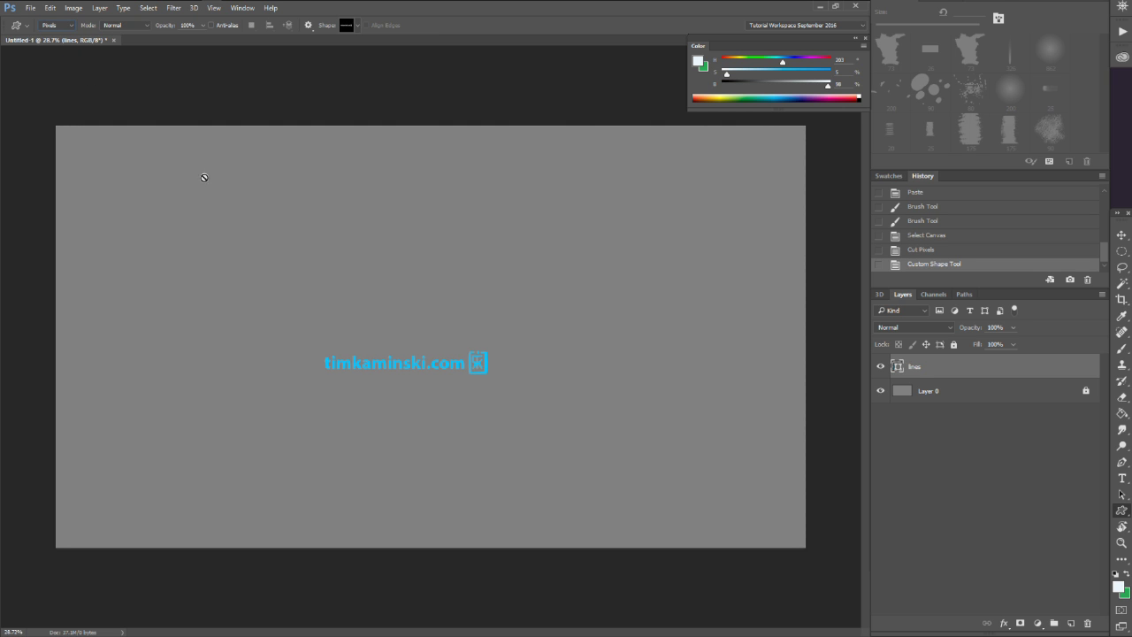
Add a new layer and draw the website-address logo on it in near-white pixels above the blue logo.
click(340, 272)
click(460, 241)
click(1071, 623)
drag(260, 197, 441, 269)
Delete both logo layers, Layer 1 and lines.
key(z)
drag(339, 218, 415, 218)
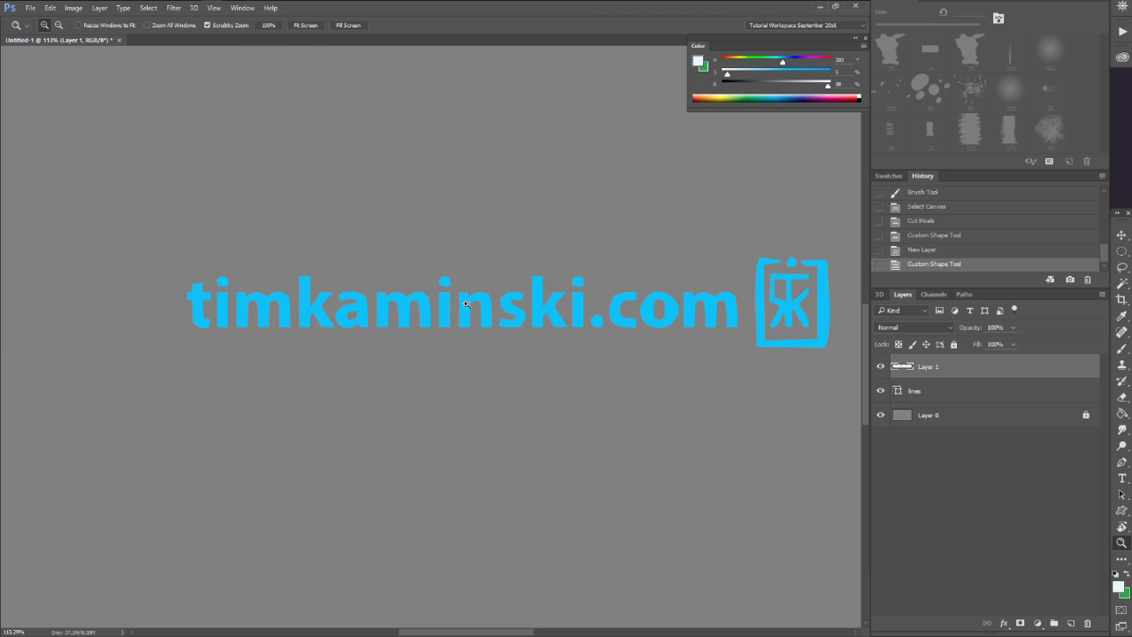
drag(501, 301, 452, 247)
shift+click(1014, 395)
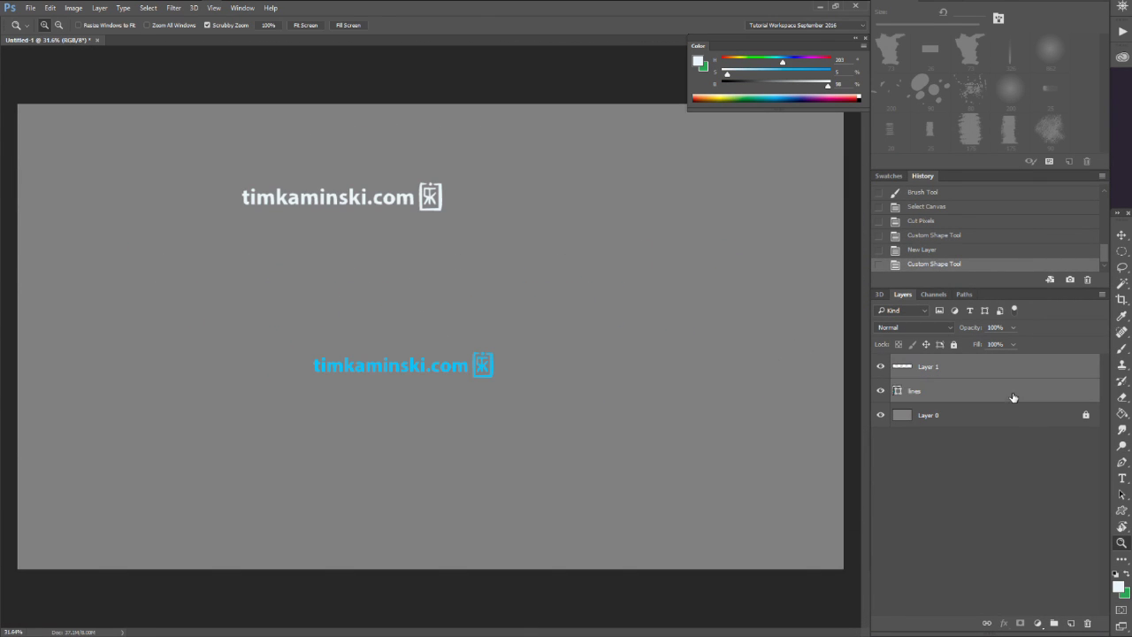
drag(1020, 372, 1086, 624)
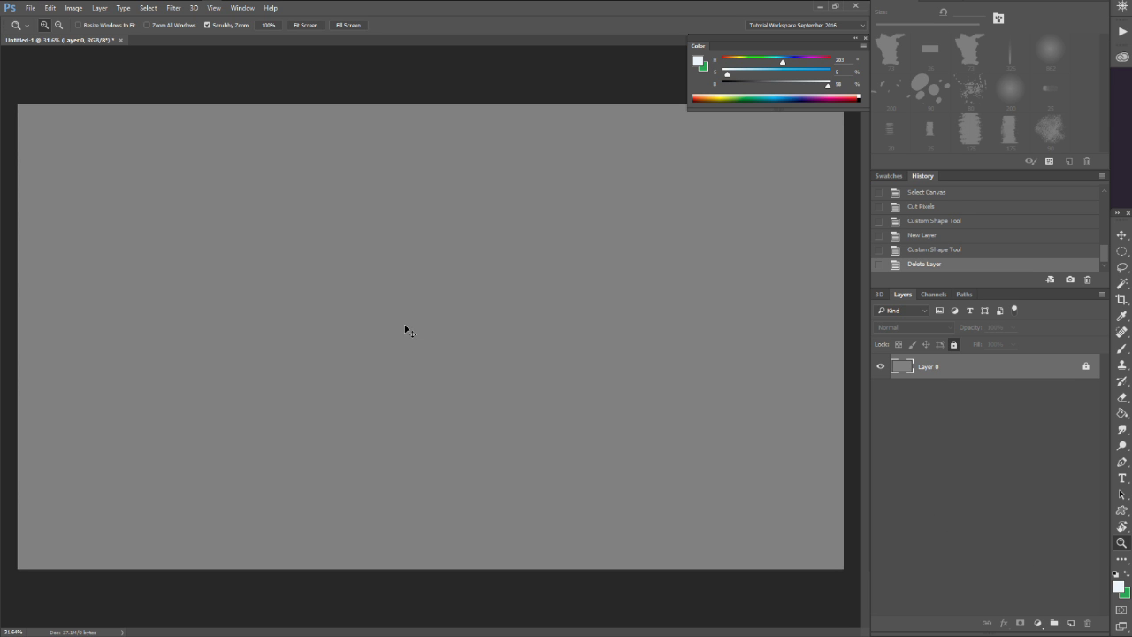
Paste the balanced-rock photo onto a new layer and paint over the two standing people with a larger brush.
key(ctrl+v)
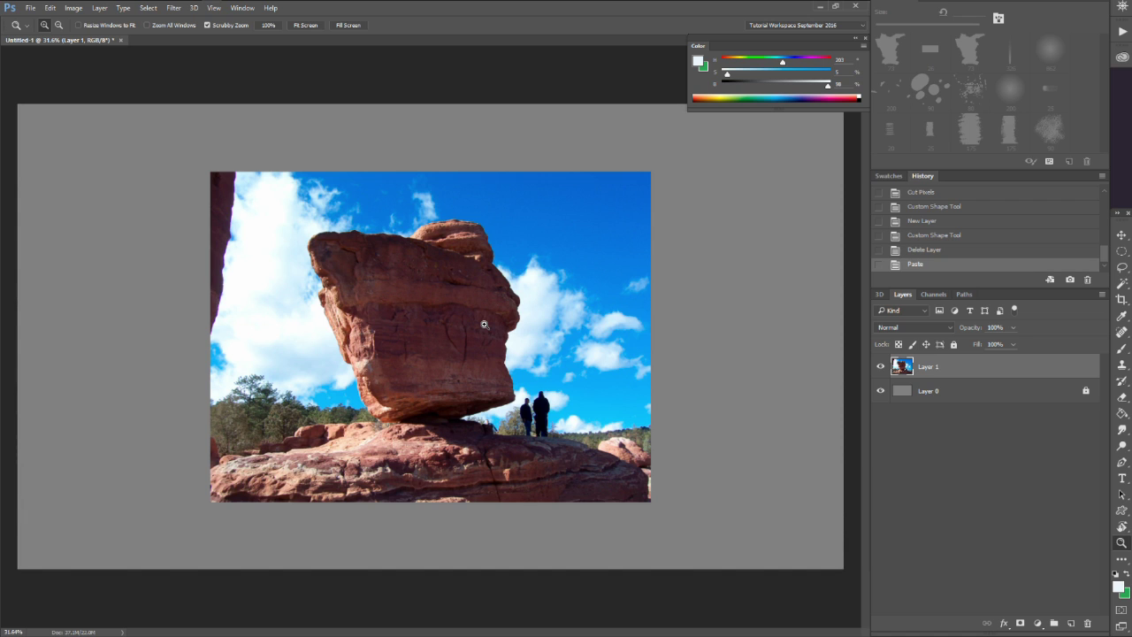
key(b)
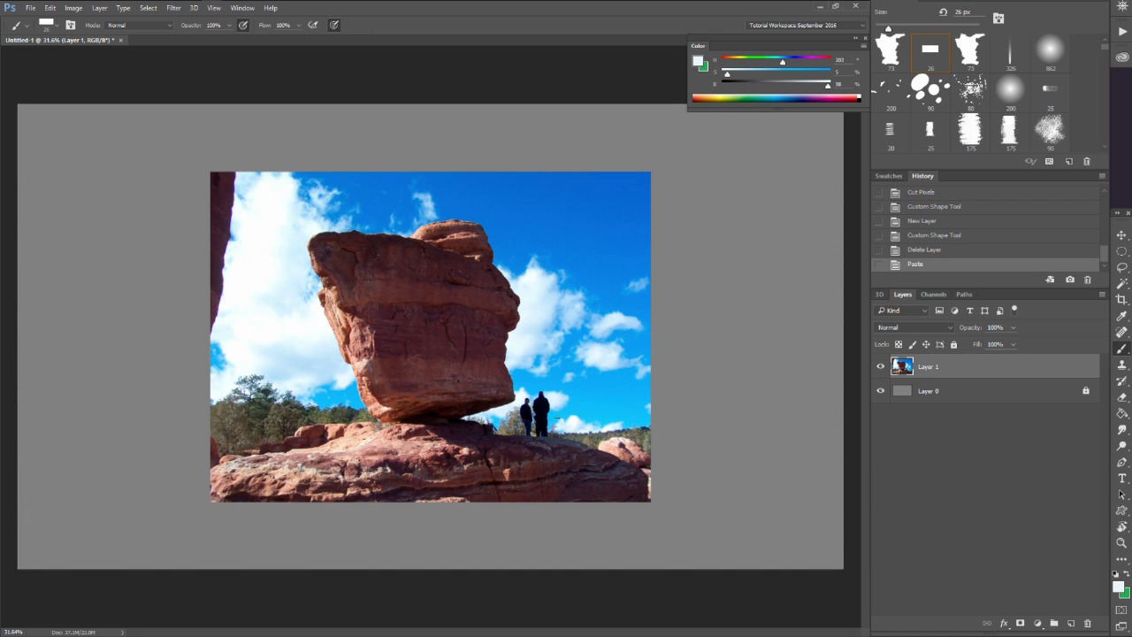
mouse_move(546, 416)
mouse_down()
mouse_move(540, 395)
mouse_move(545, 414)
mouse_move(525, 418)
mouse_move(549, 428)
mouse_move(544, 418)
mouse_up()
key(bracketright)
key(bracketright)
key(bracketright)
key(bracketright)
alt+click(522, 391)
alt+click(338, 387)
Try a freehand Lasso selection on the lower rock and clear it.
key(l)
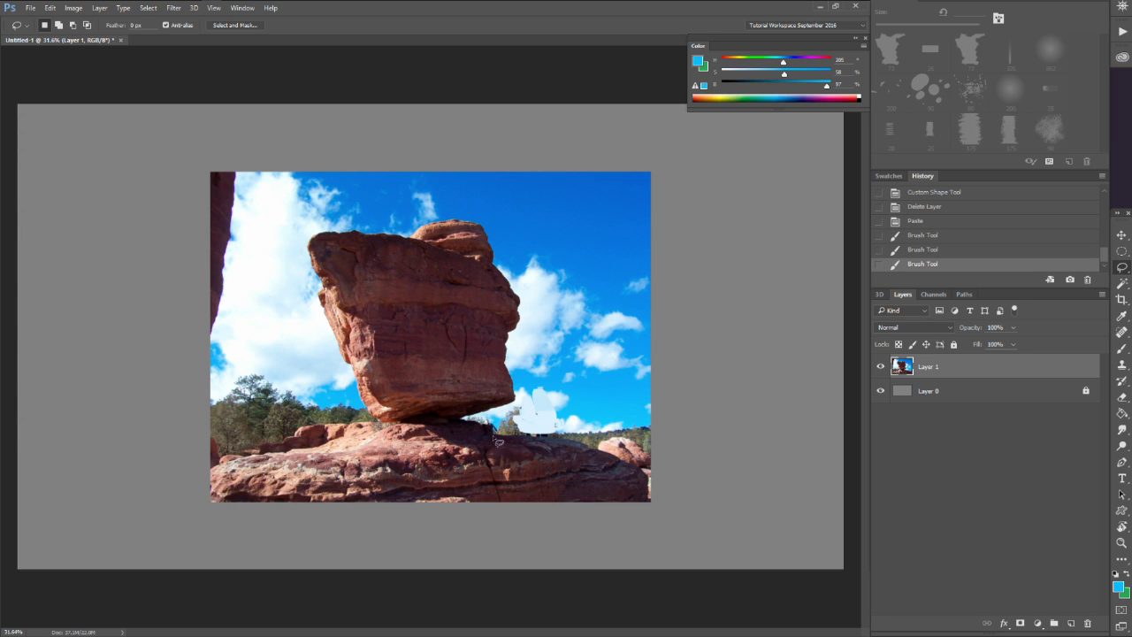
mouse_move(538, 440)
mouse_down()
mouse_move(608, 456)
mouse_move(507, 495)
mouse_move(495, 478)
mouse_move(433, 500)
mouse_up()
key(ctrl+d)
Try selecting the blue sky with the Quick Selection and Magic Wand tools, and clear the selection.
key(w)
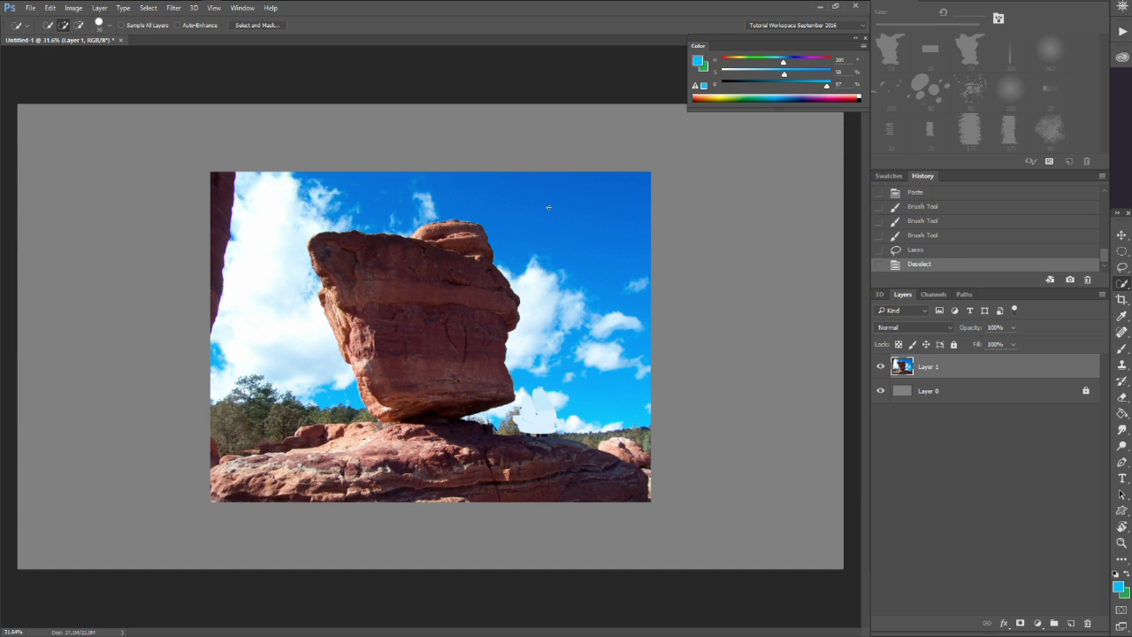
click(553, 207)
key(shift+w)
click(549, 212)
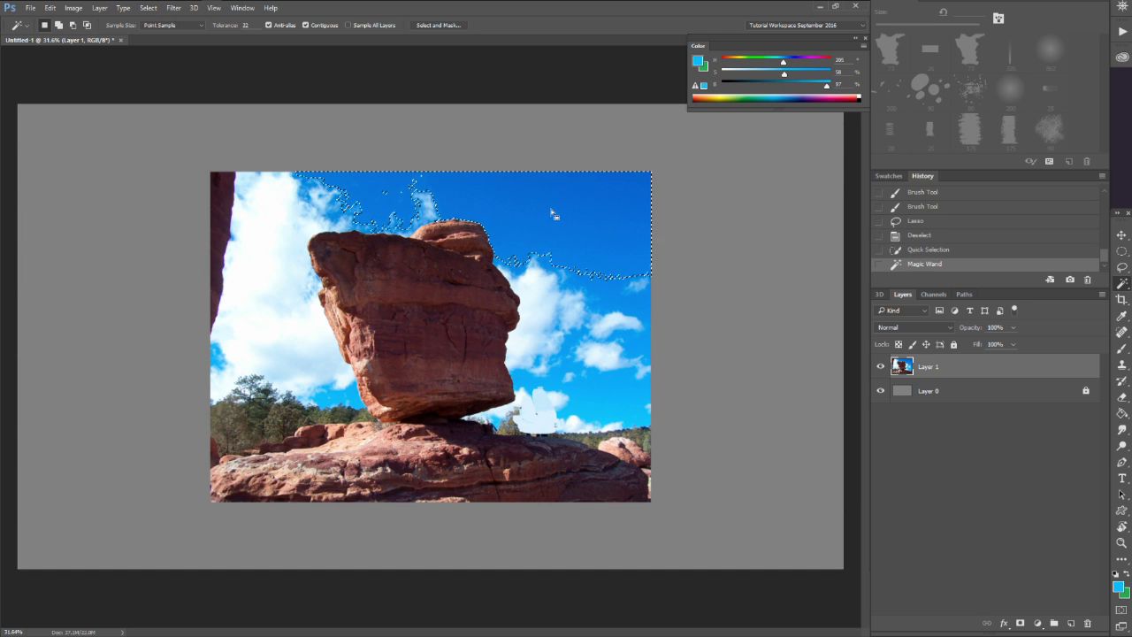
shift+click(581, 314)
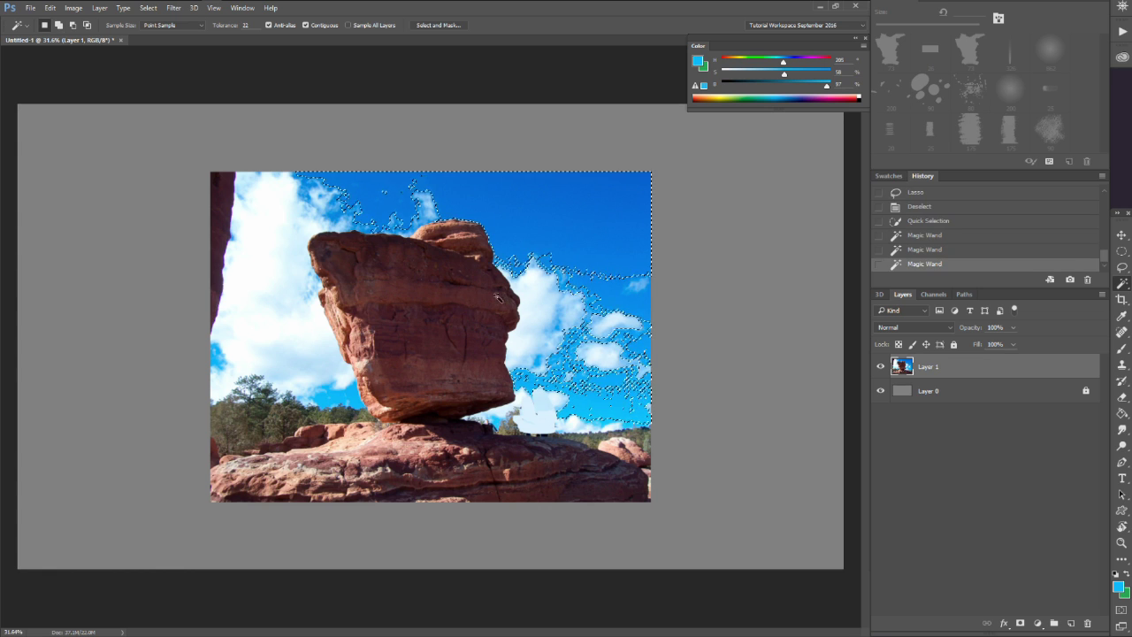
shift+click(583, 354)
key(ctrl+d)
Select the sky and clouds with Color Range by sampling several blue and white areas and lowering the fuzziness.
click(148, 8)
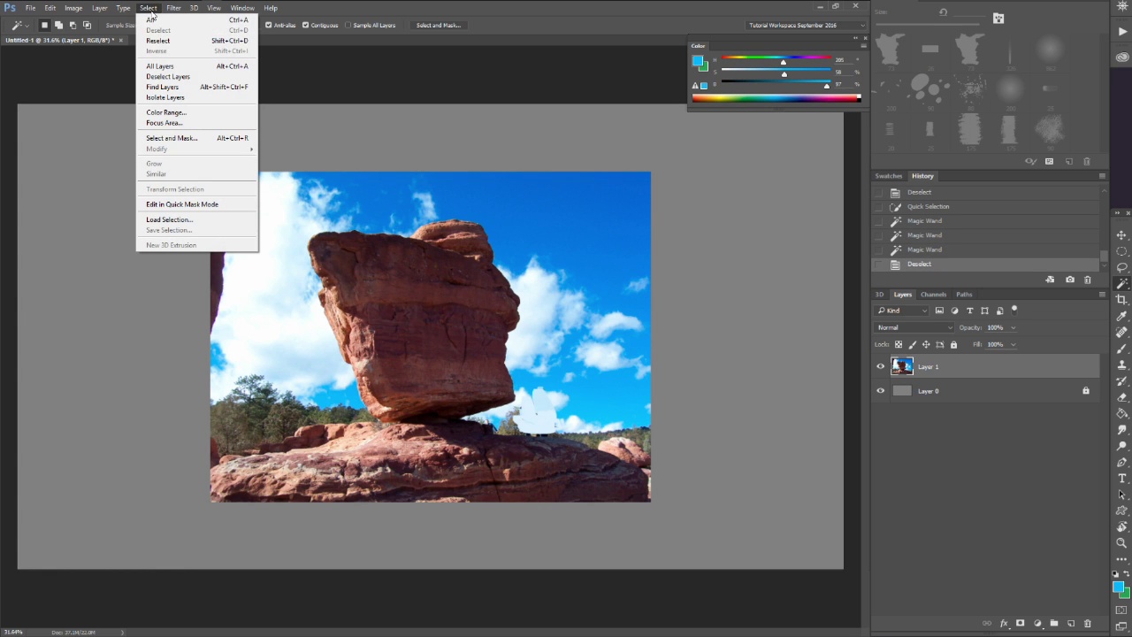
click(179, 114)
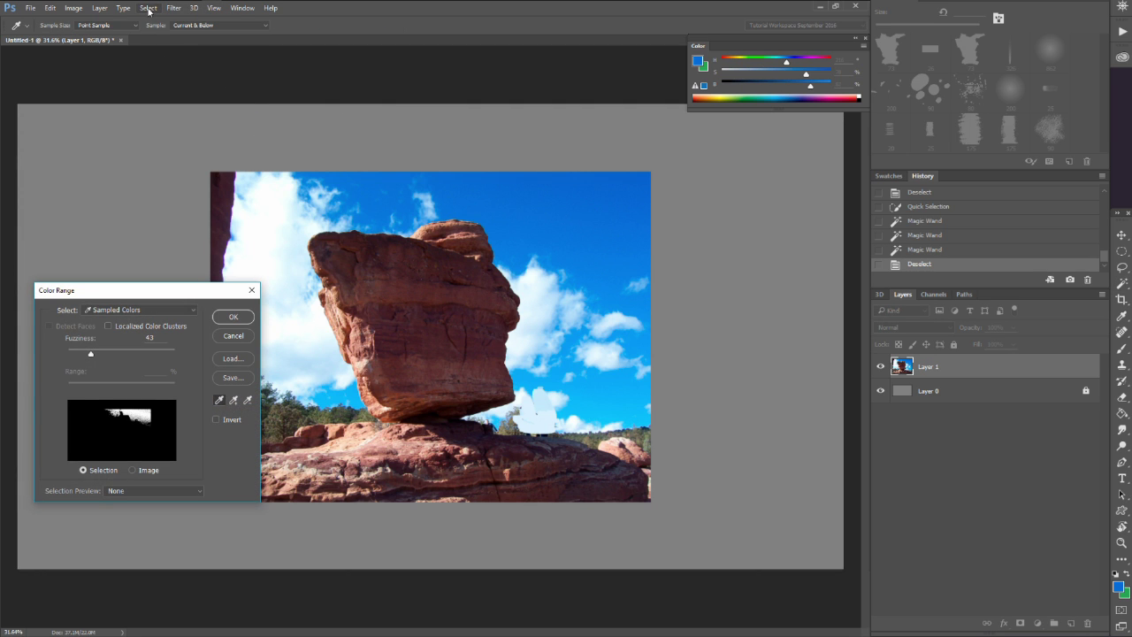
shift+click(588, 342)
shift+click(592, 390)
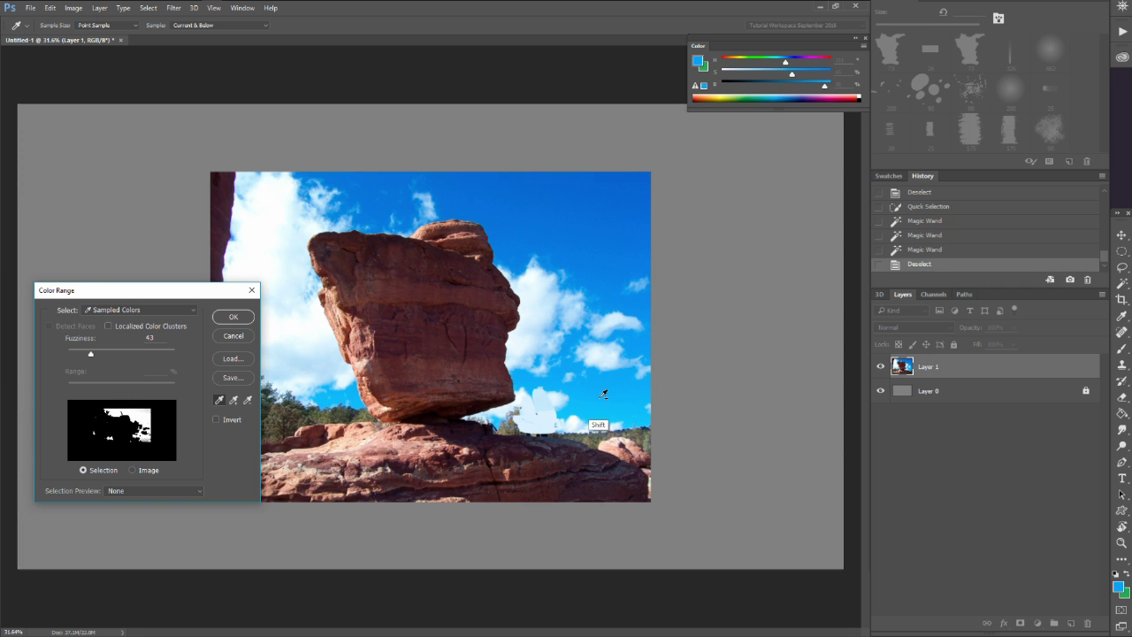
shift+click(538, 202)
shift+click(295, 210)
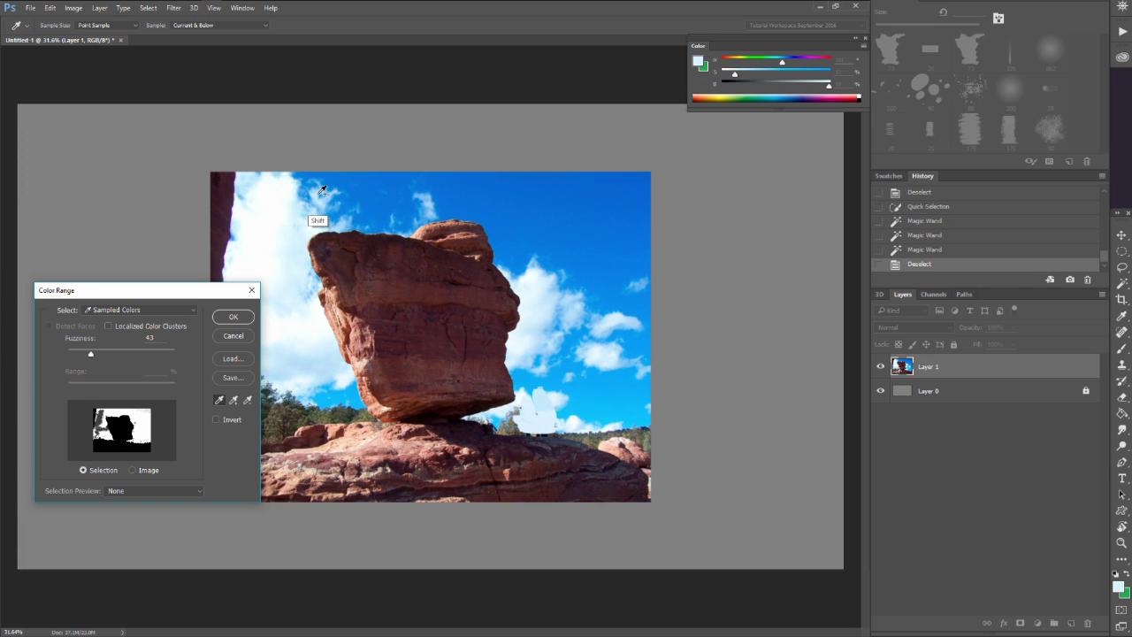
shift+click(288, 205)
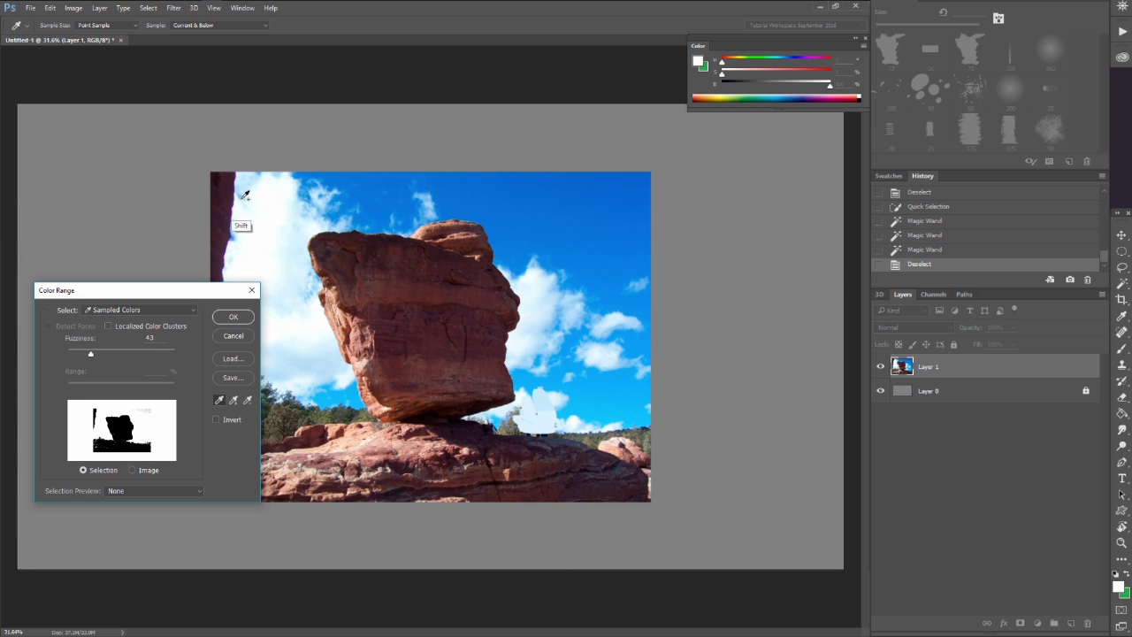
shift+click(251, 195)
shift+click(635, 173)
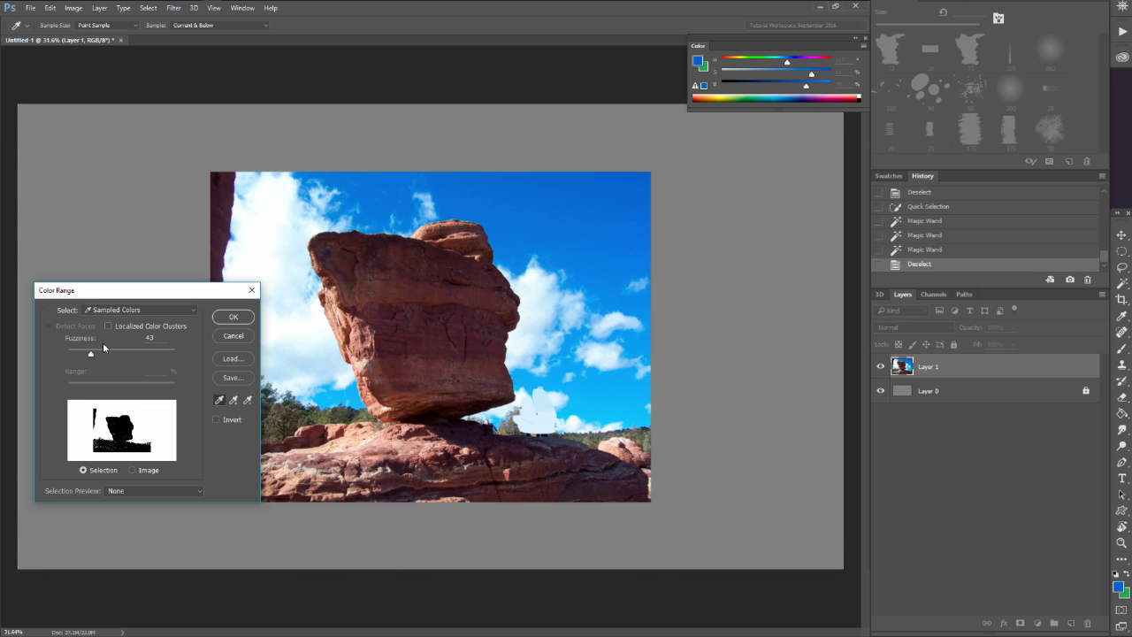
drag(91, 355, 76, 351)
click(232, 316)
Clean up the sky selection at the rock's lower-left edge with the Lasso and cut the selected sky.
key(z)
click(470, 412)
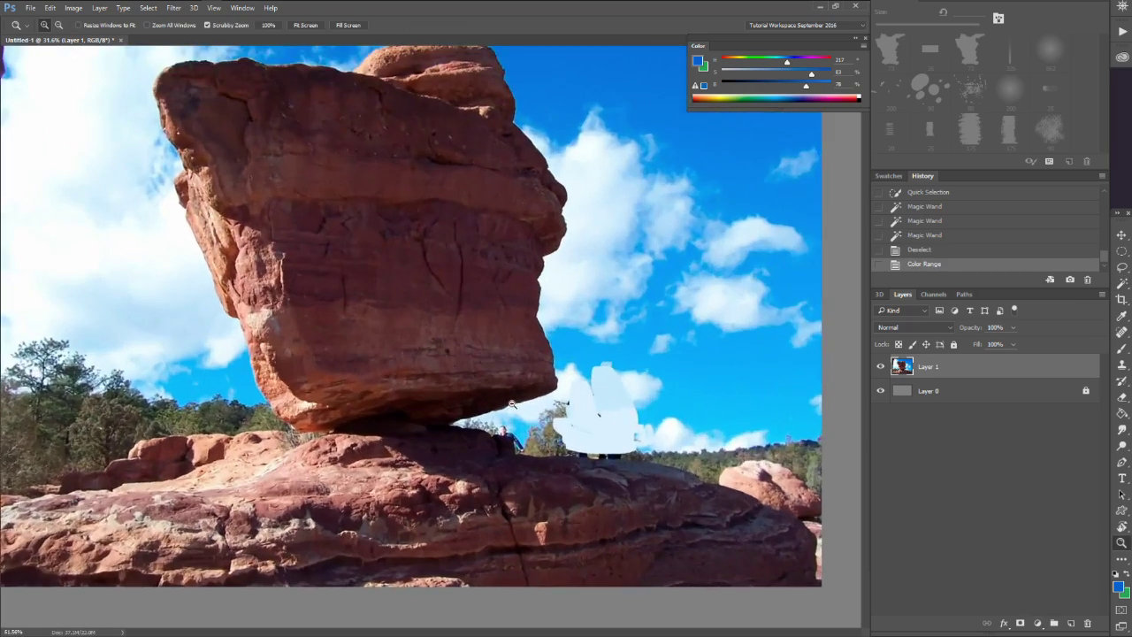
key(l)
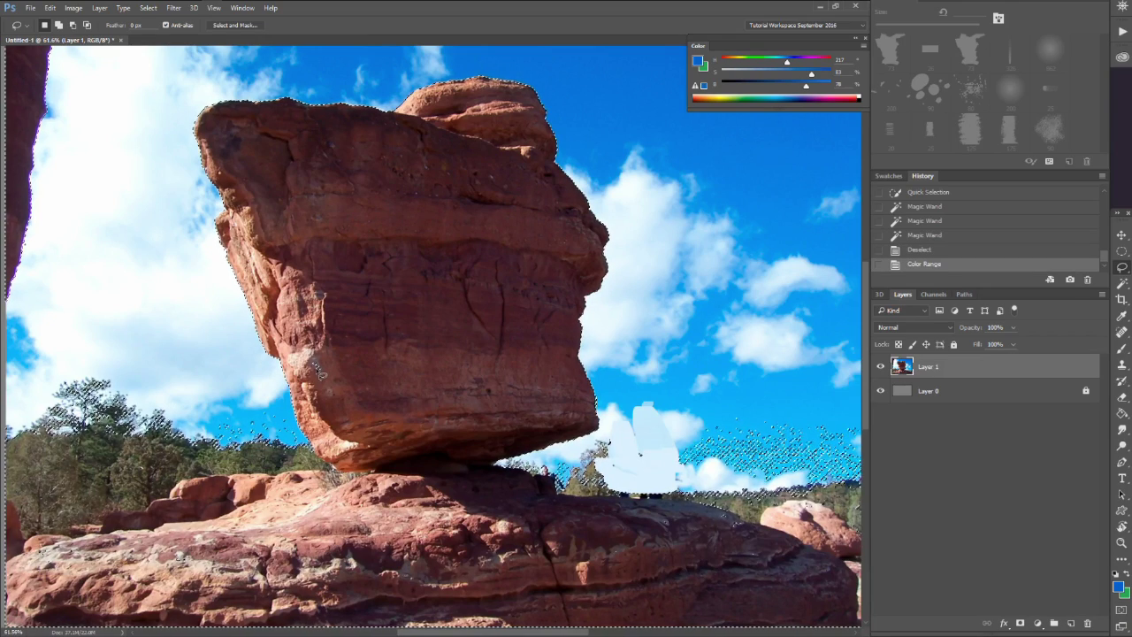
key(alt)
drag(306, 357, 319, 392)
key(space)
mouse_move(412, 359)
mouse_down()
mouse_move(403, 281)
mouse_move(404, 371)
mouse_move(374, 362)
mouse_move(400, 366)
mouse_up()
key(z)
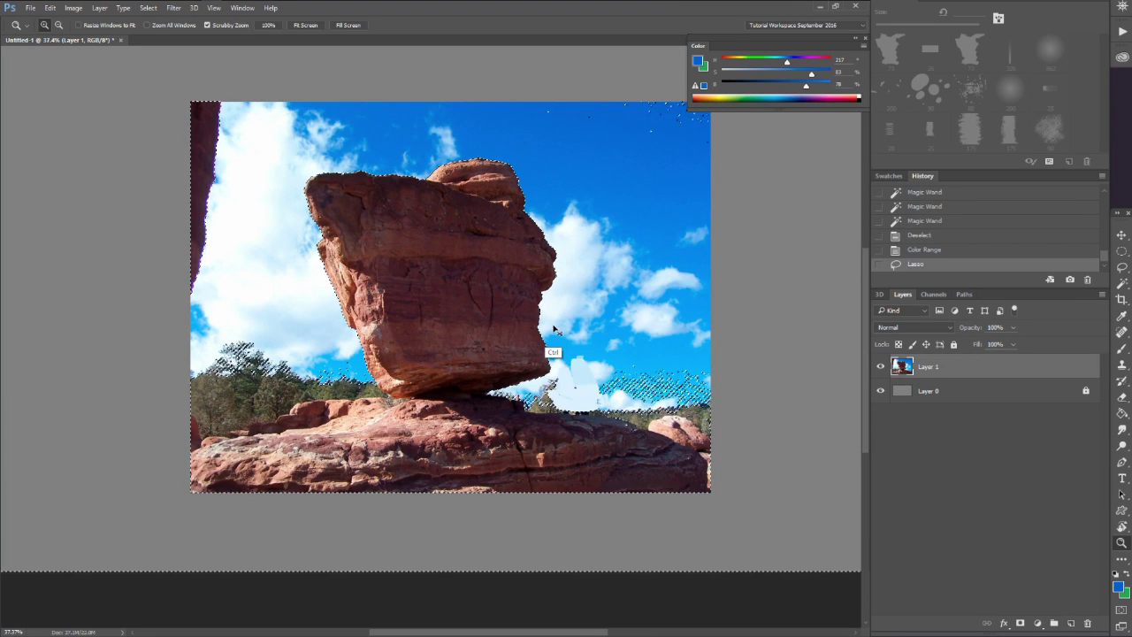
key(ctrl+x)
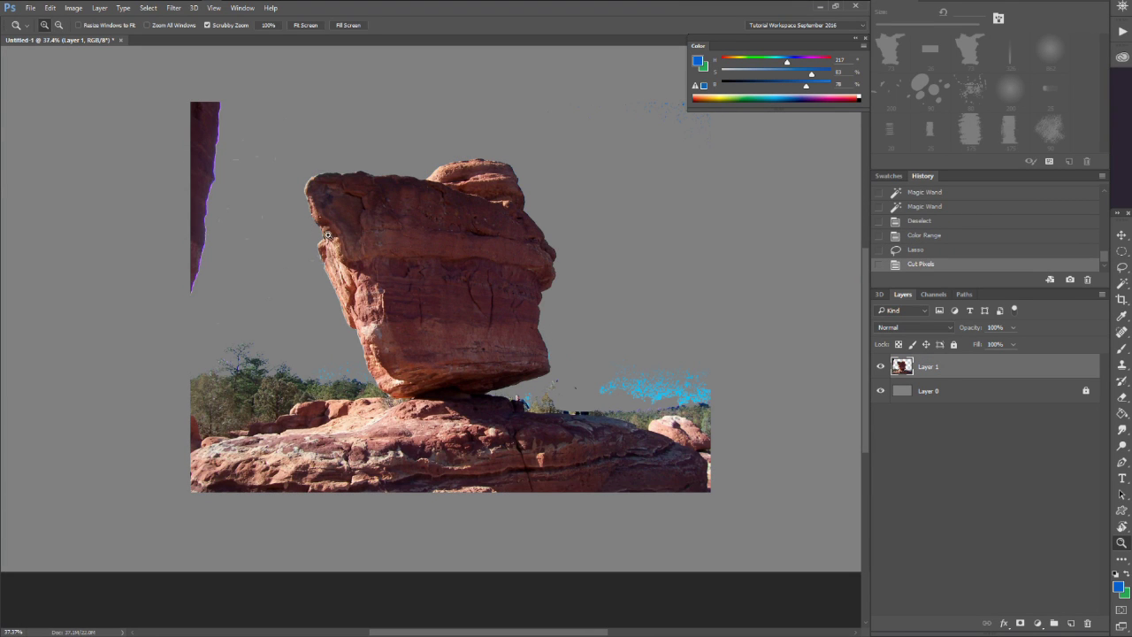
Lasso and cut the leftover sky fragments around the rock and above the horizon.
key(l)
mouse_move(282, 130)
mouse_down()
mouse_move(265, 237)
mouse_move(206, 320)
mouse_move(138, 240)
mouse_move(152, 107)
mouse_move(257, 85)
mouse_up()
key(ctrl+x)
mouse_move(615, 339)
mouse_down()
mouse_move(571, 409)
mouse_move(691, 453)
mouse_move(713, 505)
mouse_move(587, 323)
mouse_up()
key(ctrl+x)
key(z)
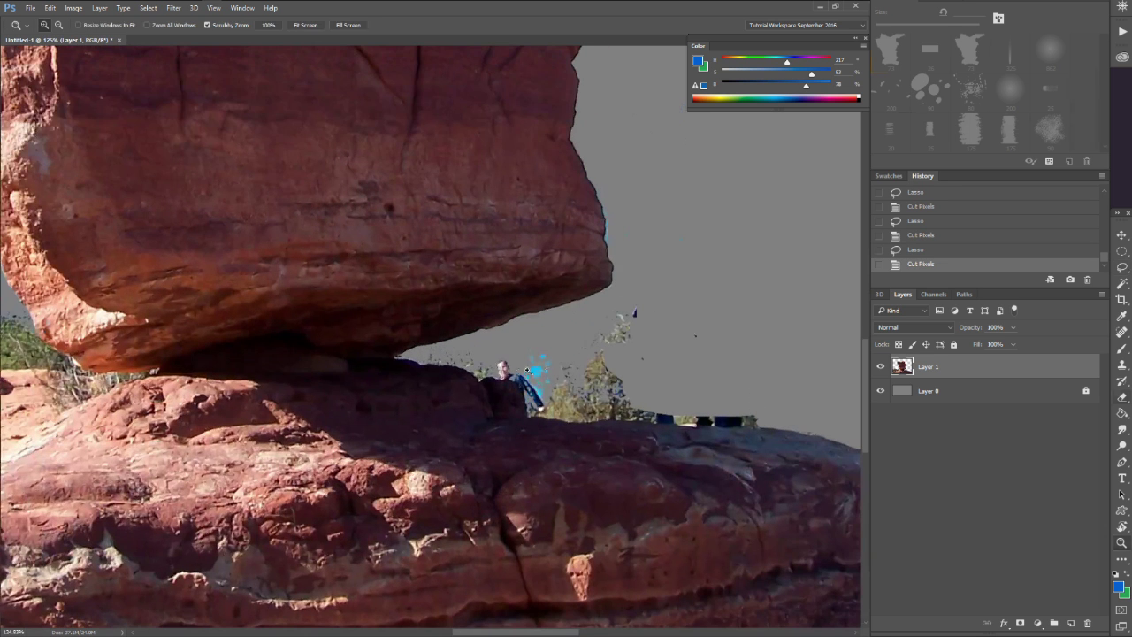
Erase the person and most of the blue sky specks from the ledge beside the rock's contact point.
key(e)
mouse_move(505, 364)
mouse_down()
mouse_move(502, 373)
mouse_move(523, 379)
mouse_move(521, 360)
mouse_up()
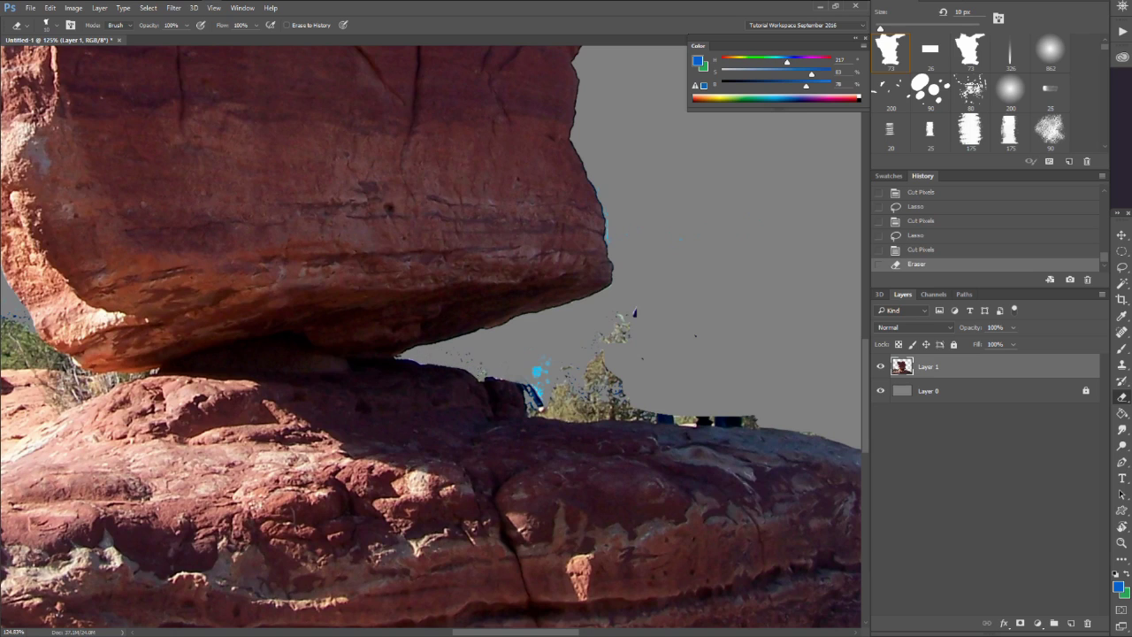
drag(456, 354, 507, 328)
drag(524, 393, 537, 372)
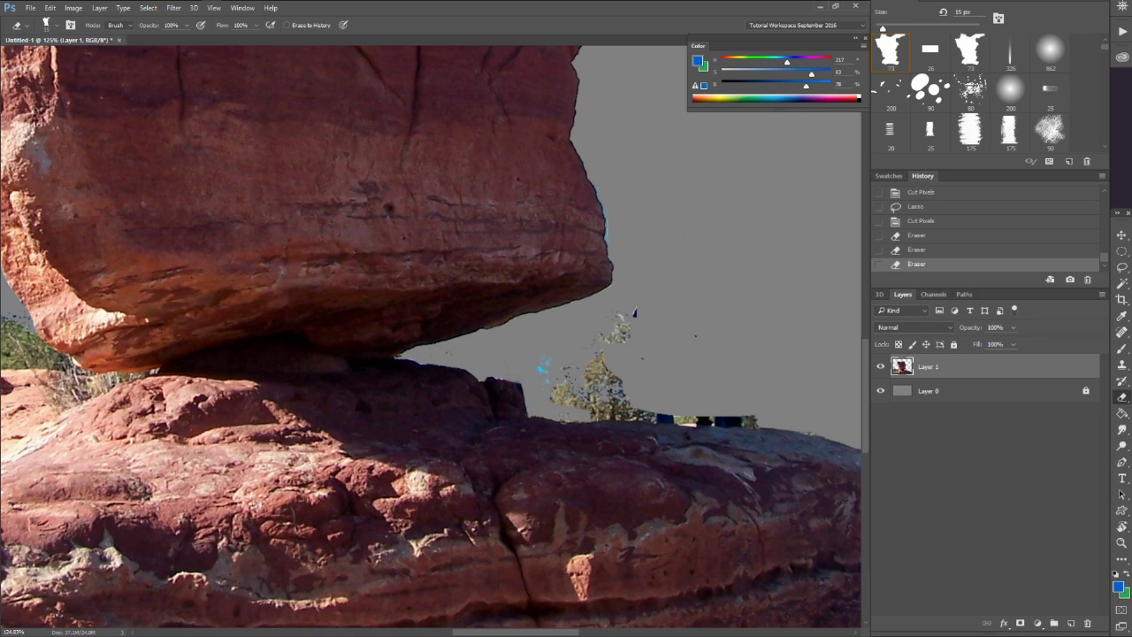
Erase the bushes and stray specks above the base's right-hand ledge with the 15 px Eraser.
mouse_move(562, 413)
mouse_down()
mouse_move(664, 409)
mouse_move(575, 406)
mouse_move(590, 417)
mouse_move(661, 417)
mouse_up()
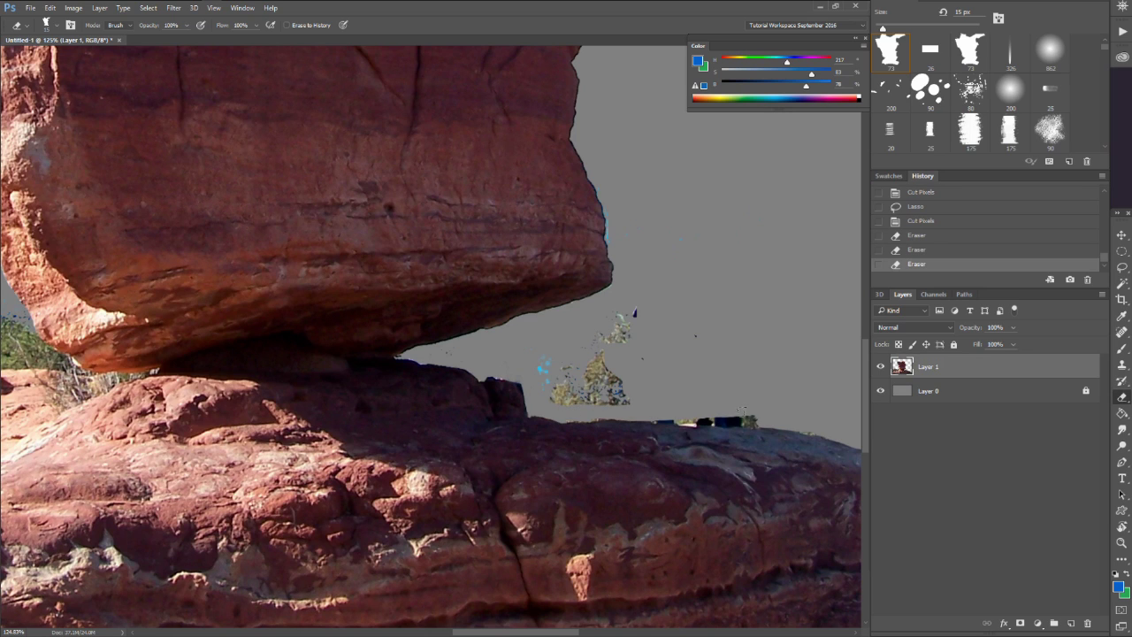
mouse_move(751, 419)
mouse_down()
mouse_move(633, 415)
mouse_move(766, 426)
mouse_up()
mouse_move(623, 389)
mouse_down()
mouse_move(589, 369)
mouse_move(624, 398)
mouse_up()
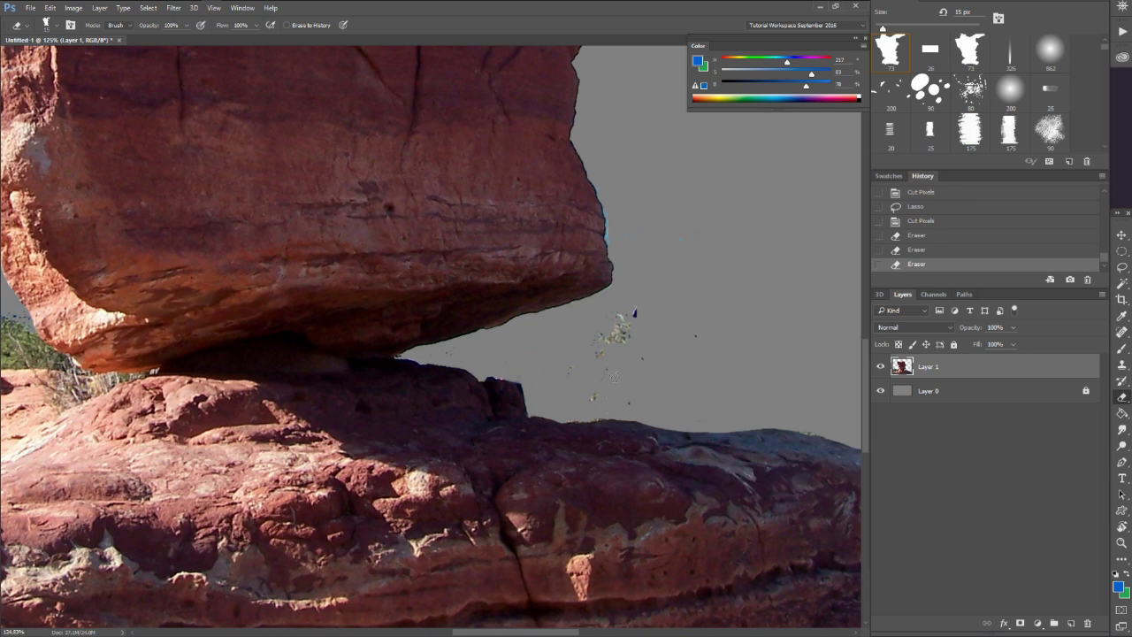
click(616, 305)
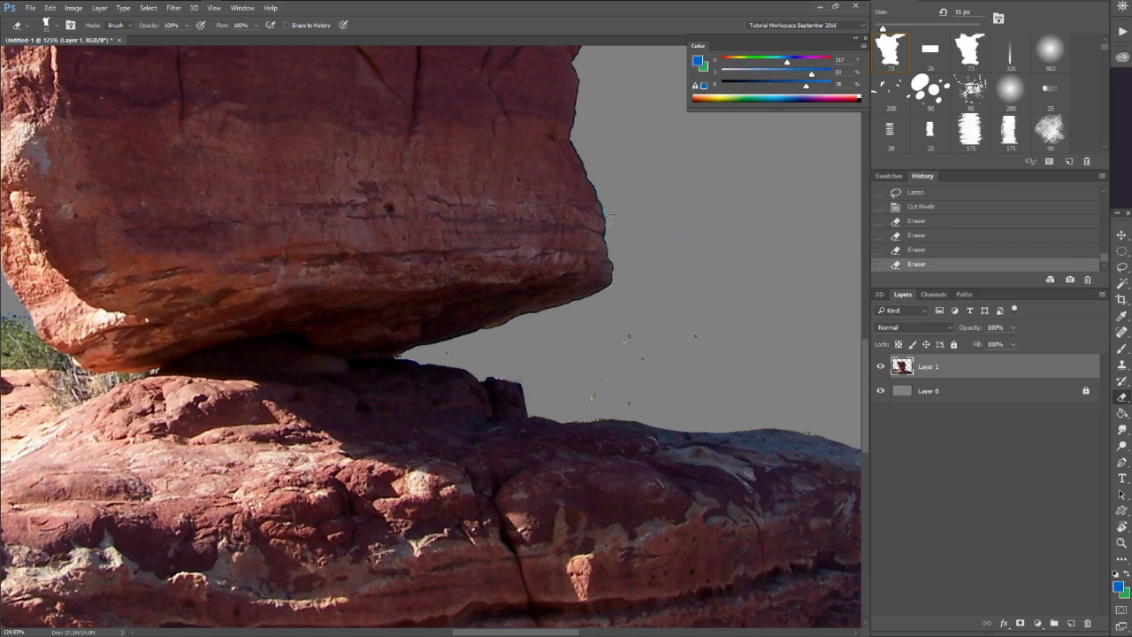
drag(631, 239, 669, 324)
mouse_move(630, 398)
mouse_down()
mouse_move(477, 391)
mouse_move(566, 392)
mouse_up()
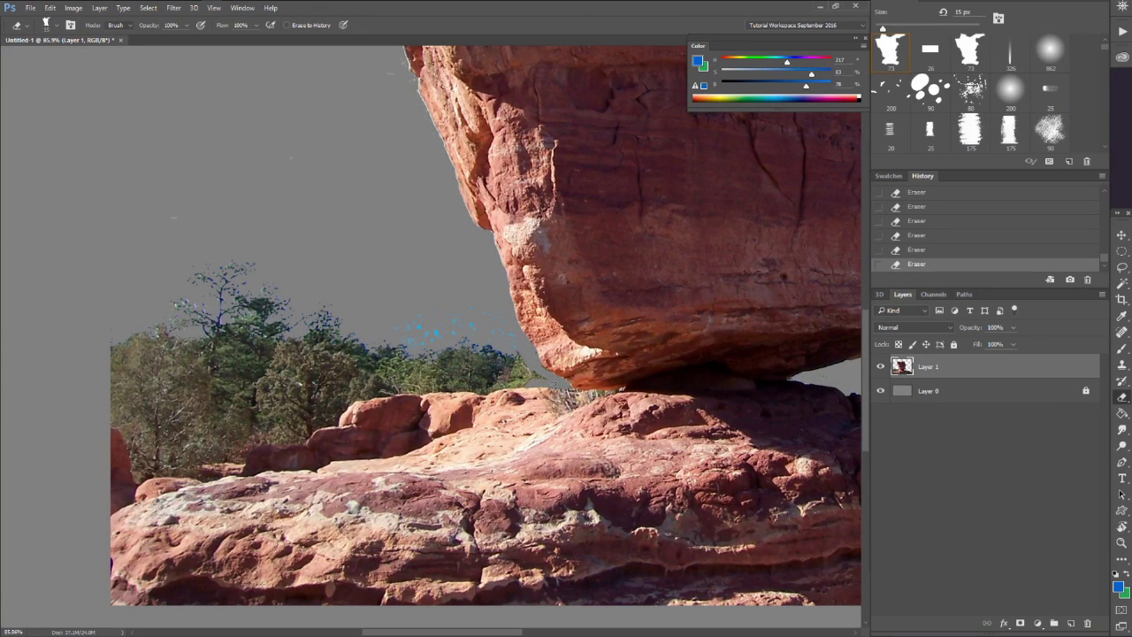
Lasso the trees and background rocks behind the base's left side and cut them from the layer.
key(l)
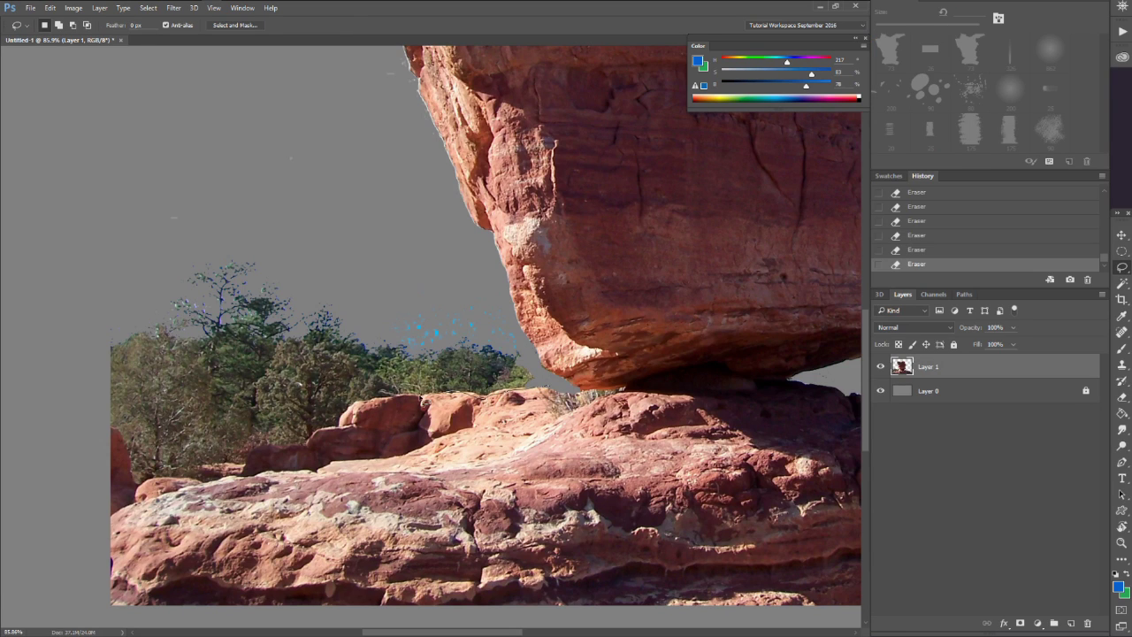
mouse_move(419, 400)
mouse_down()
mouse_move(356, 404)
mouse_move(345, 432)
mouse_move(252, 467)
mouse_up()
mouse_move(95, 527)
mouse_down()
mouse_move(42, 403)
mouse_move(124, 216)
mouse_move(294, 187)
mouse_move(409, 251)
mouse_up()
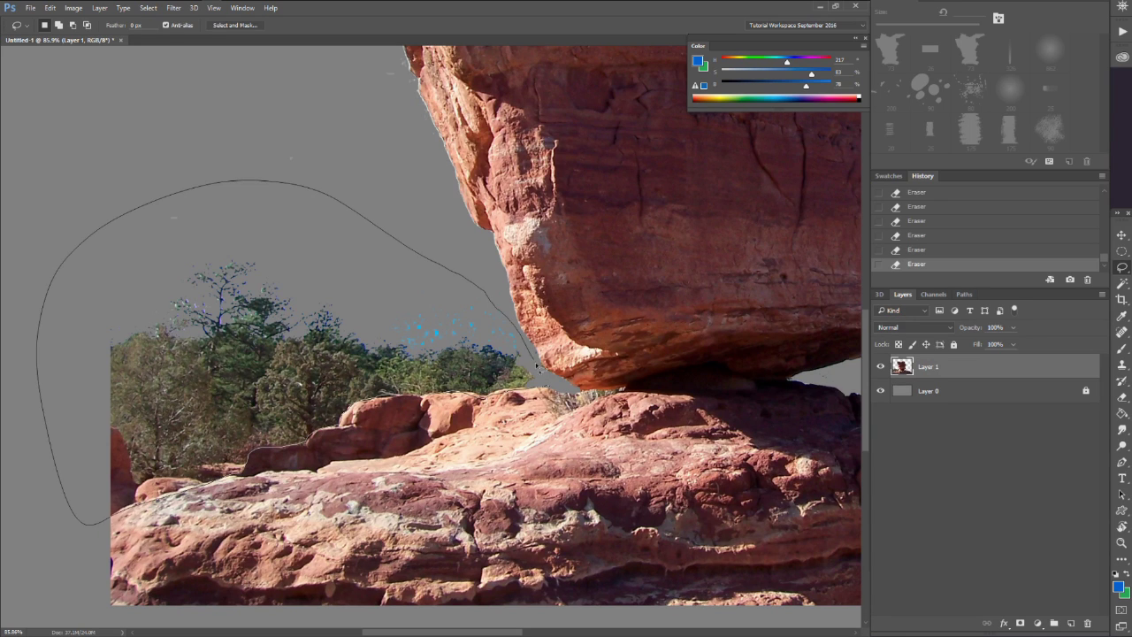
drag(539, 369, 523, 376)
key(ctrl+x)
Erase the stray pixels along the left edge of the balanced rock.
mouse_move(463, 336)
mouse_down()
mouse_move(485, 353)
mouse_move(456, 356)
mouse_move(442, 382)
mouse_move(416, 312)
mouse_up()
key(z)
key(e)
click(397, 248)
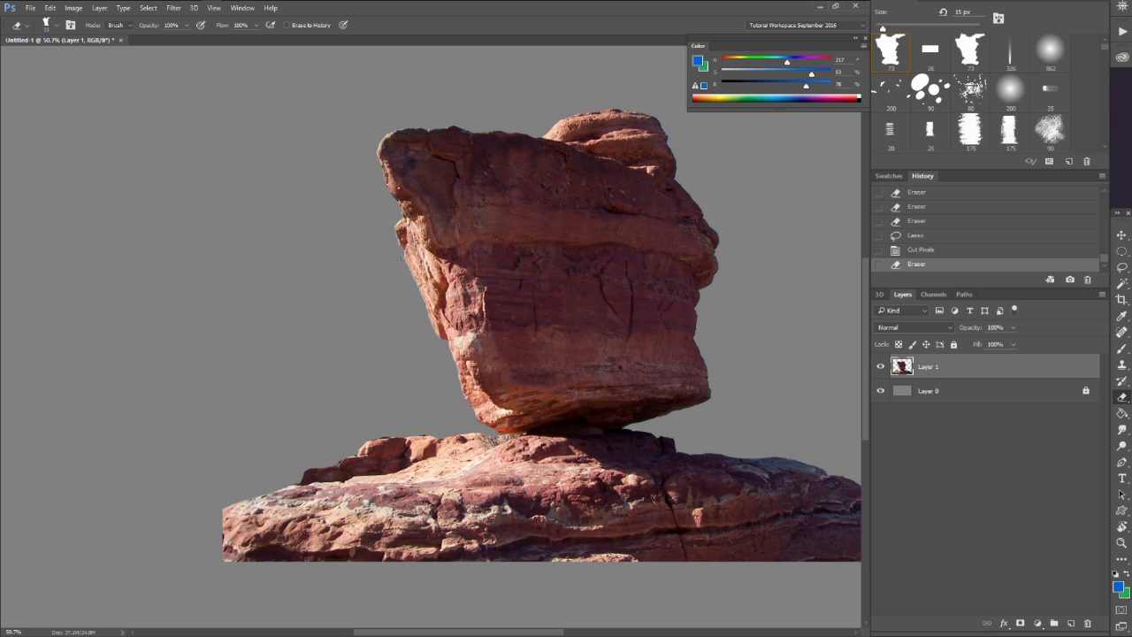
drag(400, 257, 423, 290)
drag(636, 401, 503, 275)
Rotate the canvas view to tilt the base, and select its shadowed rock areas with the Magic Wand.
key(z)
drag(584, 395, 557, 398)
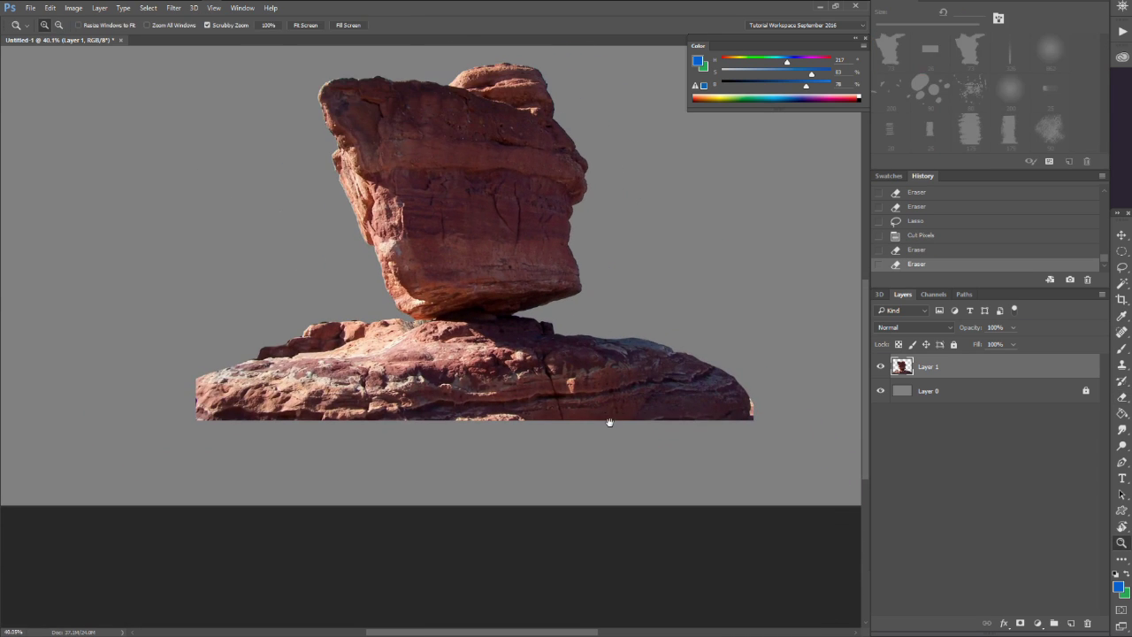
key(r)
mouse_move(619, 460)
mouse_down()
mouse_move(634, 465)
mouse_move(663, 253)
mouse_up()
key(e)
click(696, 222)
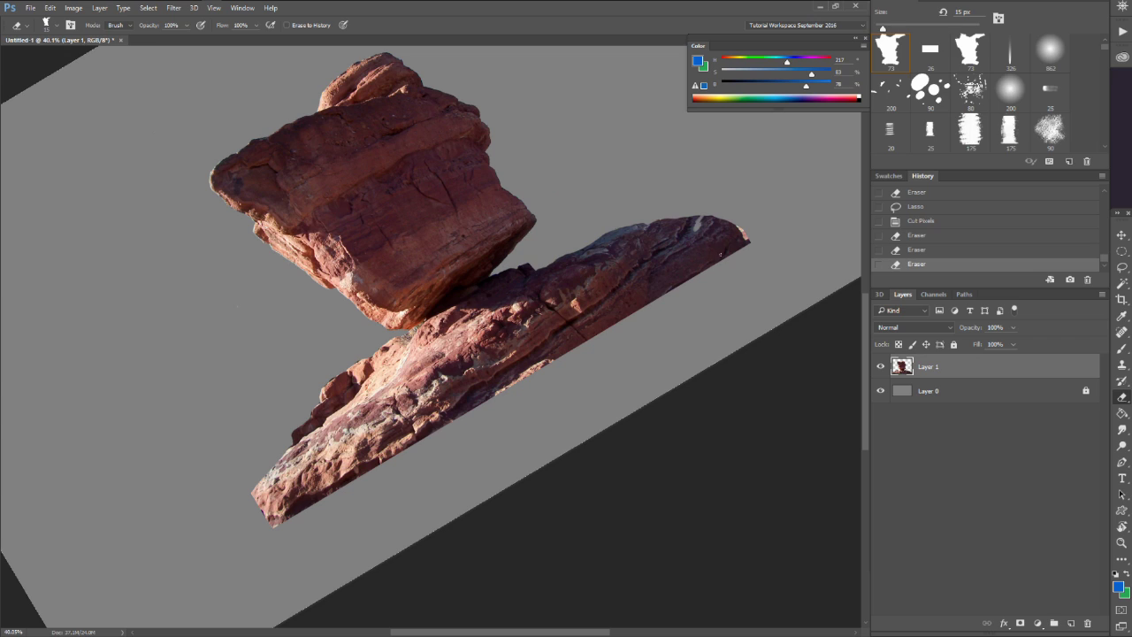
key(w)
click(707, 249)
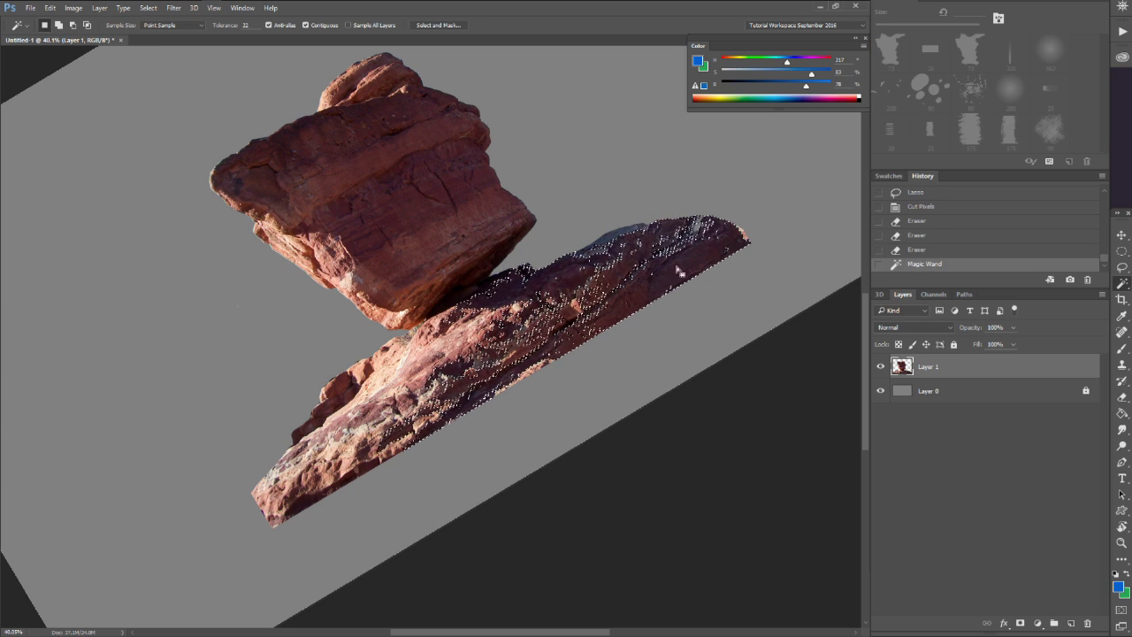
Roughen the base's straight lower edge with a 125 px Eraser inside the selection, hiding its outline, and deselect.
key(z)
mouse_move(555, 313)
mouse_down()
mouse_move(622, 307)
mouse_move(538, 342)
mouse_up()
key(e)
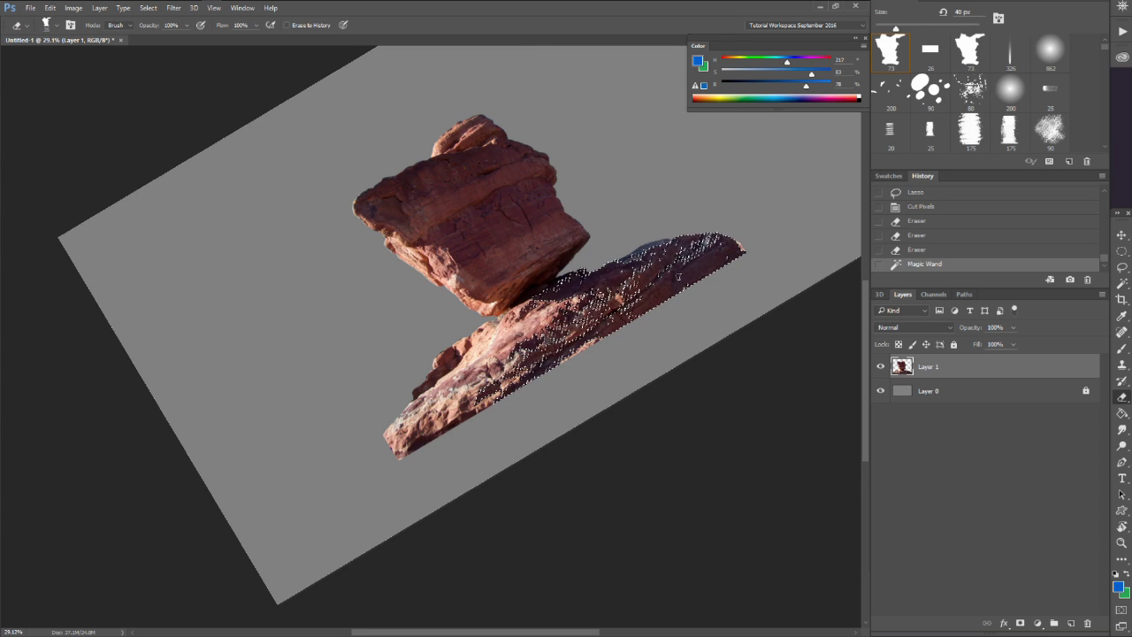
key(])
key(])
key(])
key(])
key(])
key(])
key(])
key(ctrl+h)
mouse_move(730, 239)
mouse_down()
mouse_move(695, 225)
mouse_move(564, 357)
mouse_move(728, 261)
mouse_move(711, 277)
mouse_move(691, 264)
mouse_move(644, 320)
mouse_move(711, 259)
mouse_move(612, 345)
mouse_move(552, 380)
mouse_move(606, 331)
mouse_move(430, 449)
mouse_up()
key(ctrl+z)
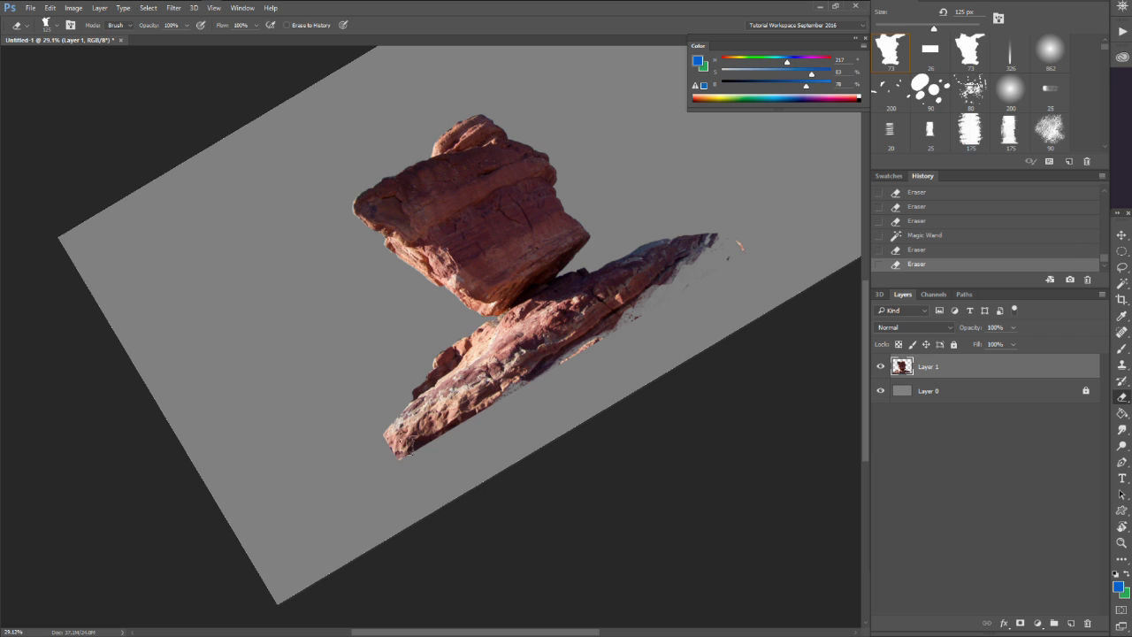
mouse_move(531, 379)
mouse_down()
mouse_move(602, 336)
mouse_move(564, 356)
mouse_up()
key(ctrl+d)
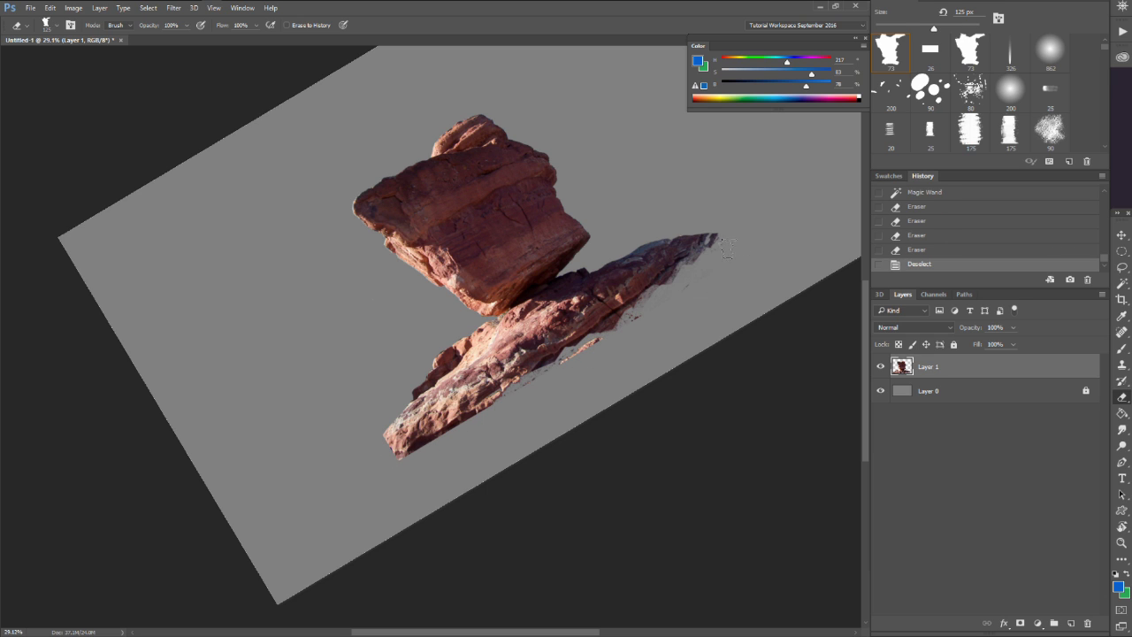
Erase leftover fragments along the base's lower edge and return the view rotation to 0°.
drag(732, 237, 616, 330)
mouse_move(482, 419)
mouse_down()
mouse_move(403, 462)
mouse_move(381, 456)
mouse_move(398, 451)
mouse_move(377, 440)
mouse_move(402, 448)
mouse_move(423, 429)
mouse_move(451, 424)
mouse_up()
key(r)
drag(778, 292, 725, 505)
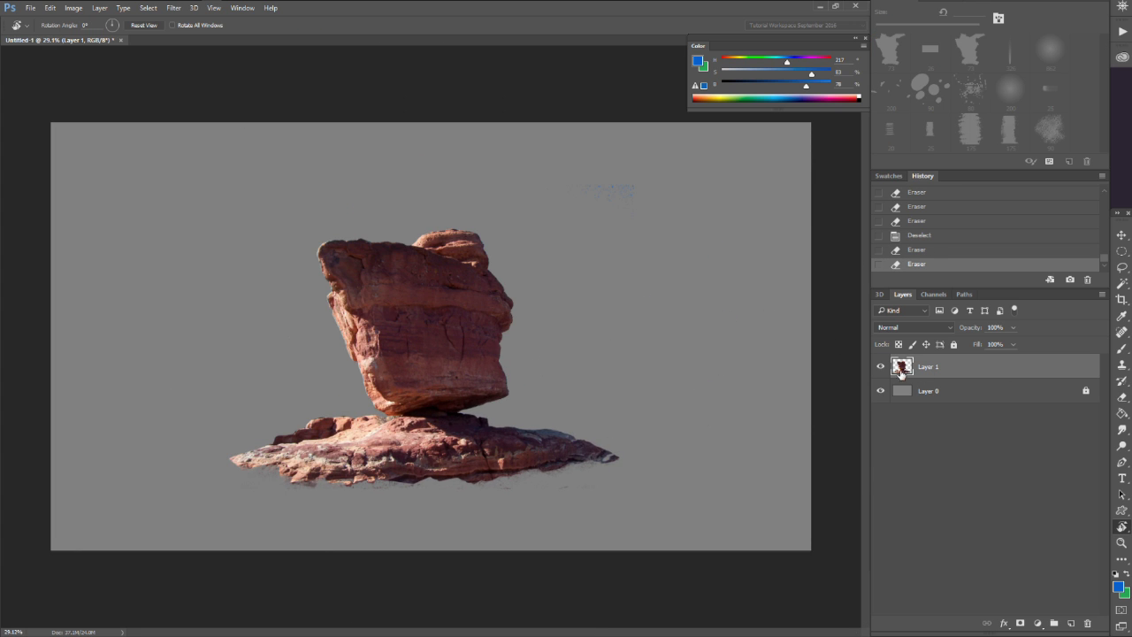
Toggle Layer 1's visibility to check the cutout, and move the rock toward the canvas's left side.
click(880, 366)
click(879, 366)
key(v)
drag(460, 356, 343, 327)
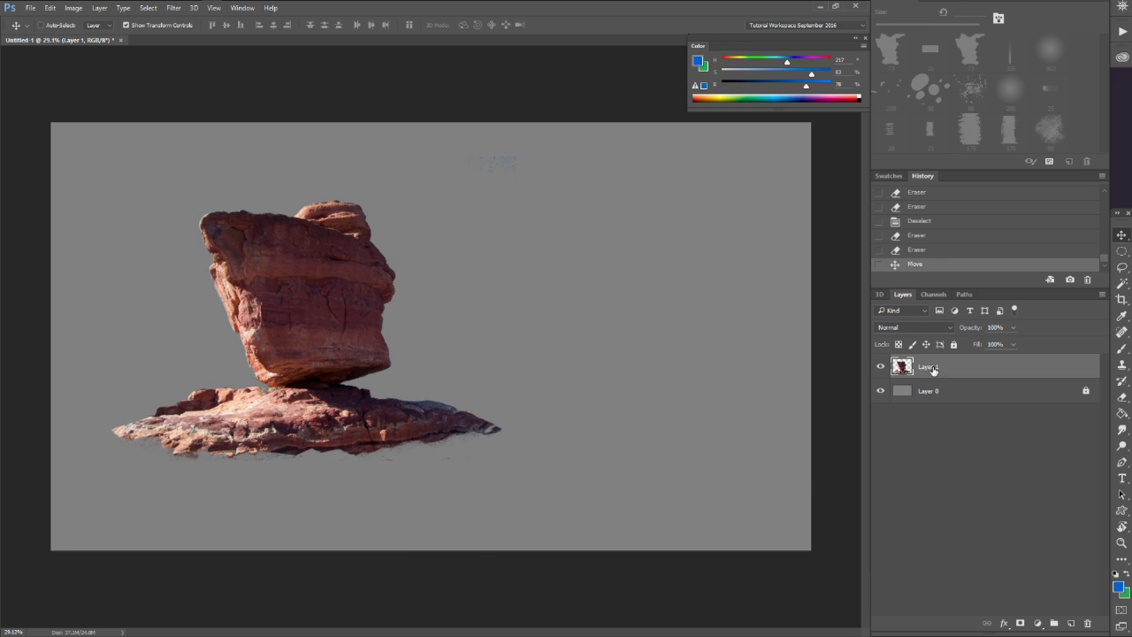
Make a desaturated duplicate of Layer 1 and hide the original layer.
drag(929, 371, 1070, 623)
click(881, 390)
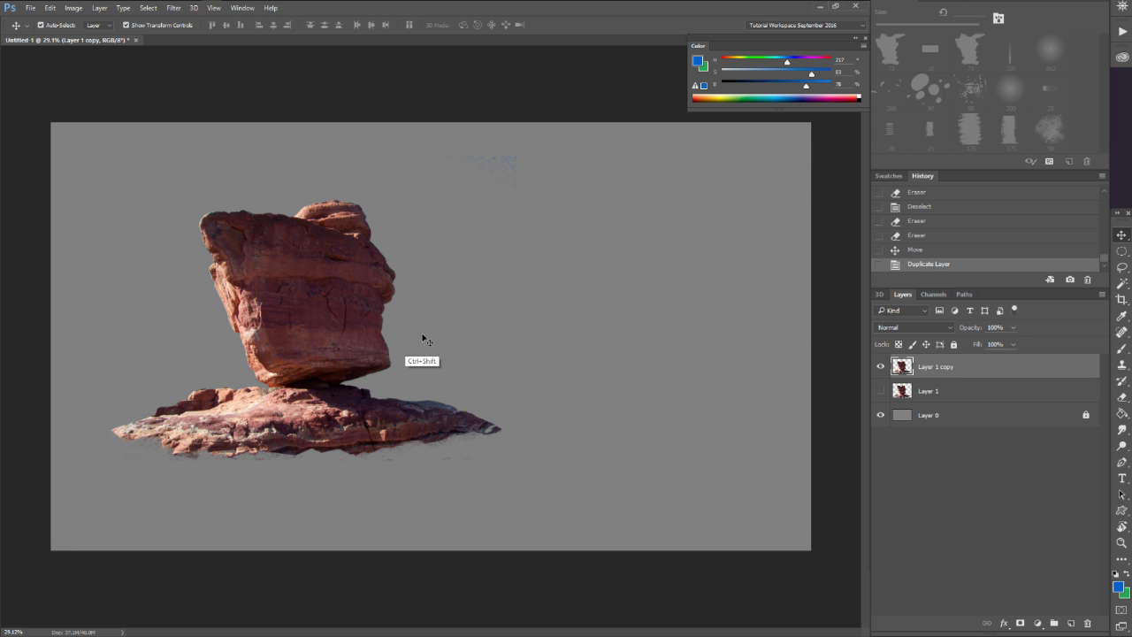
key(ctrl+shift+u)
key(ctrl+u)
click(476, 354)
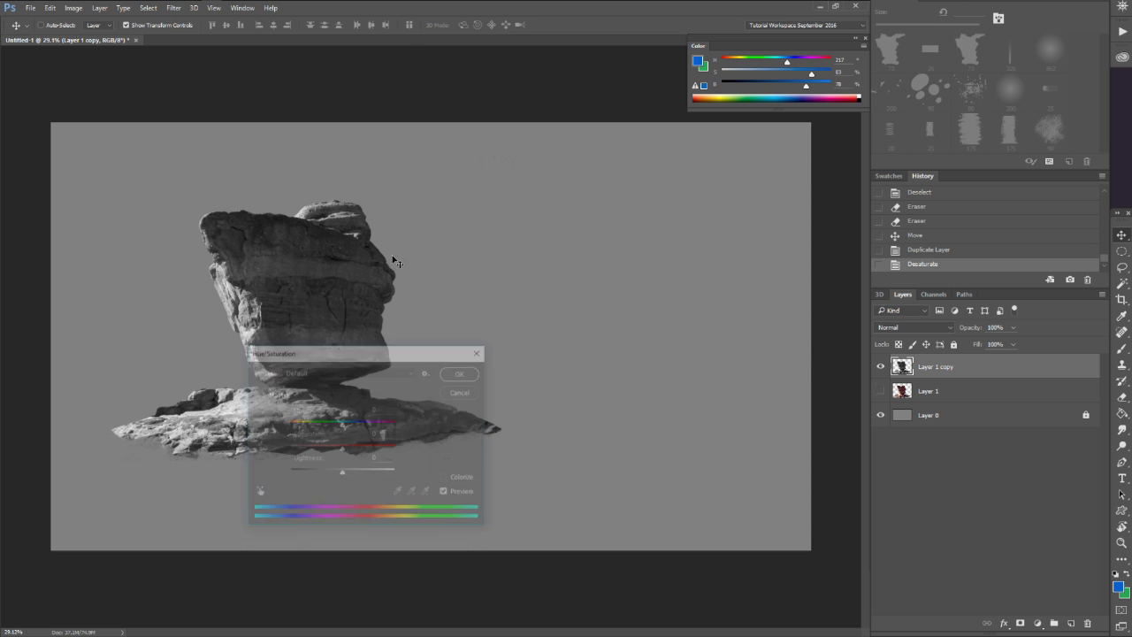
click(81, 9)
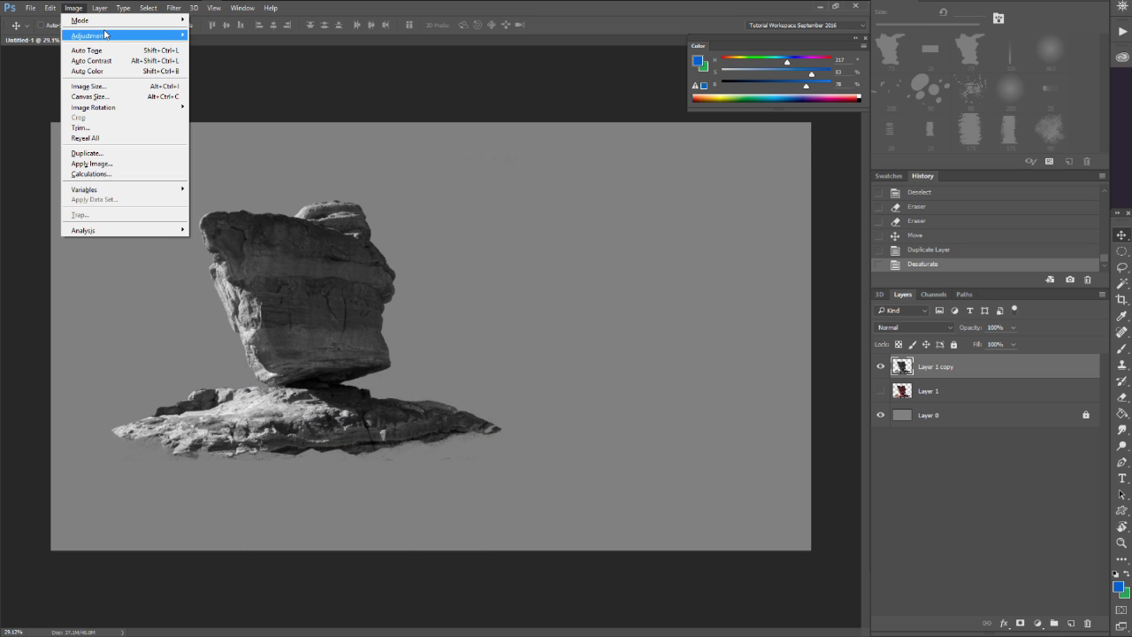
mouse_move(107, 37)
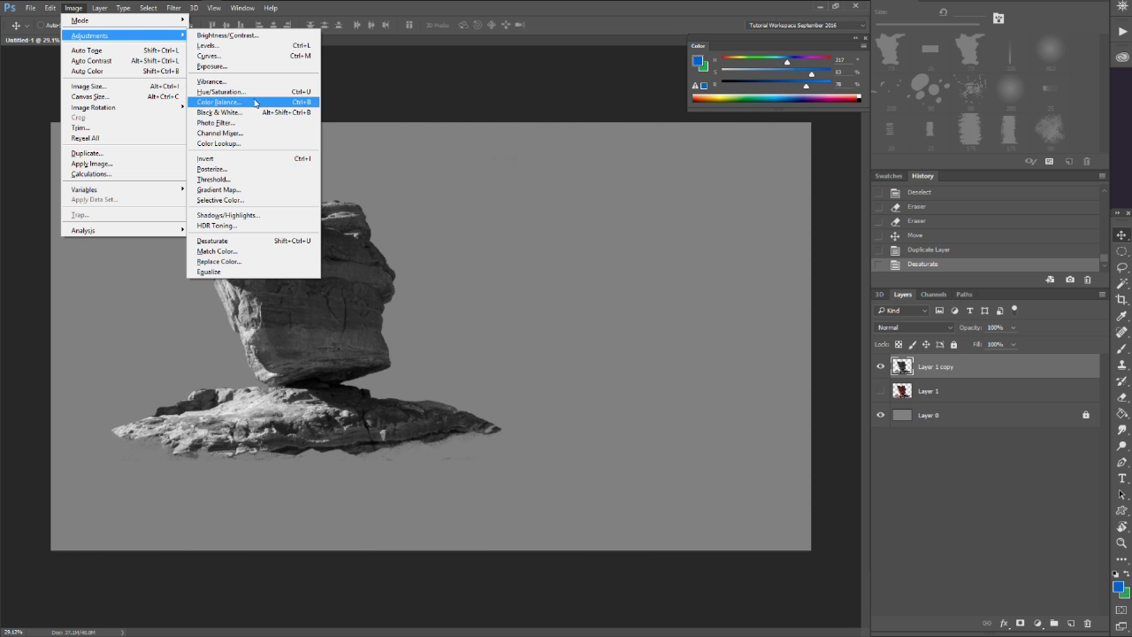
click(221, 92)
drag(342, 448, 305, 450)
click(461, 390)
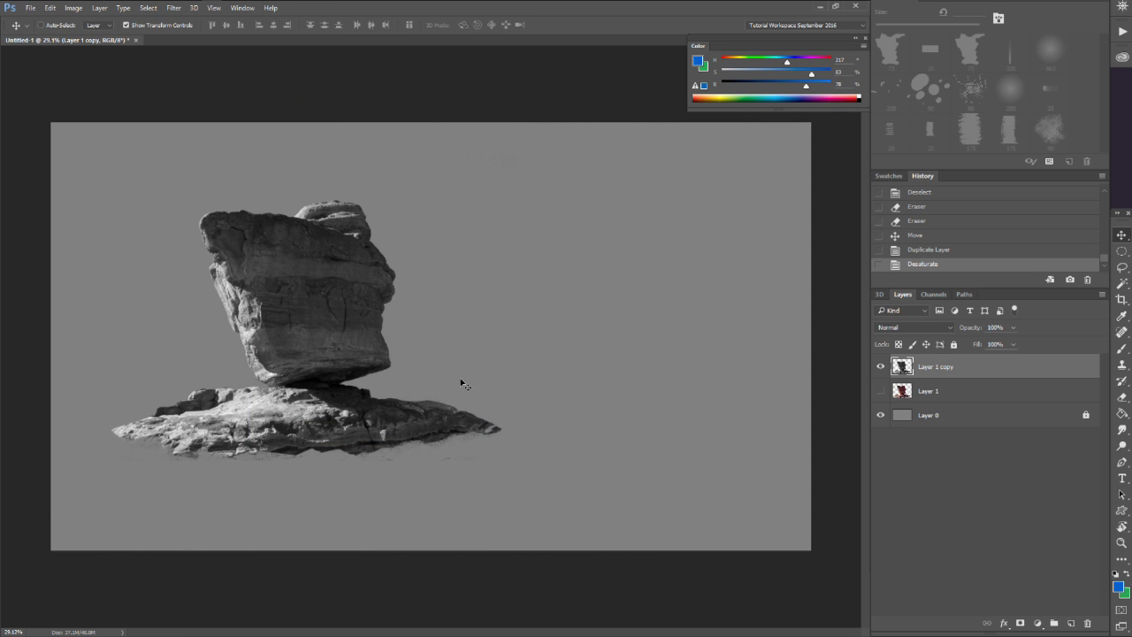
Apply Hue/Saturation with its default values to the copy and move the grey rock back toward the canvas centre.
key(ctrl+u)
drag(412, 357, 540, 295)
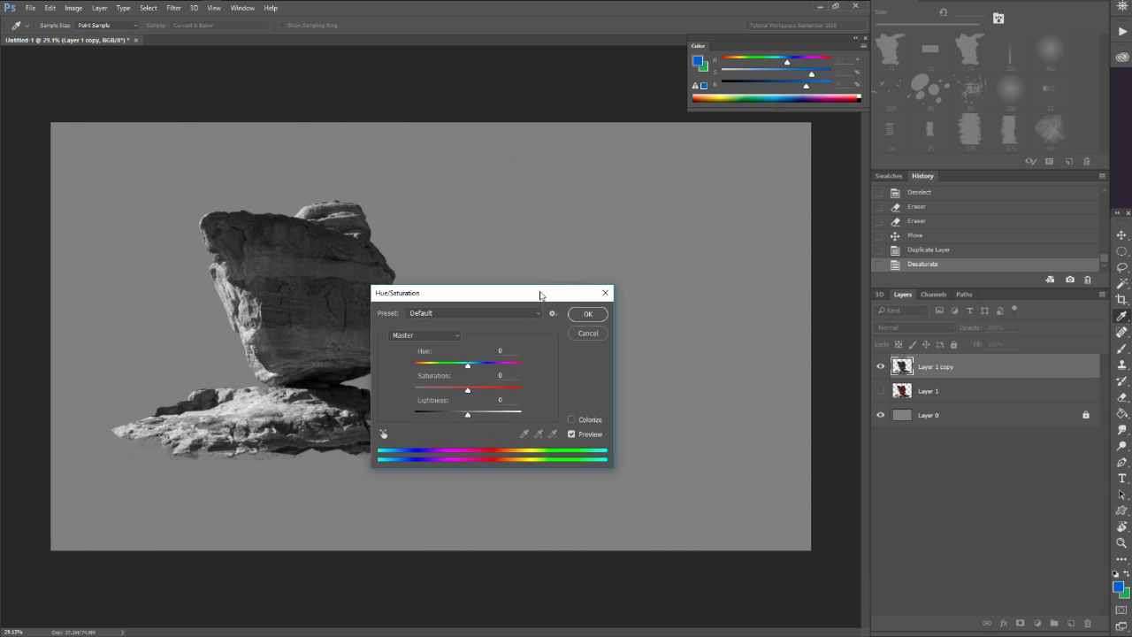
click(588, 314)
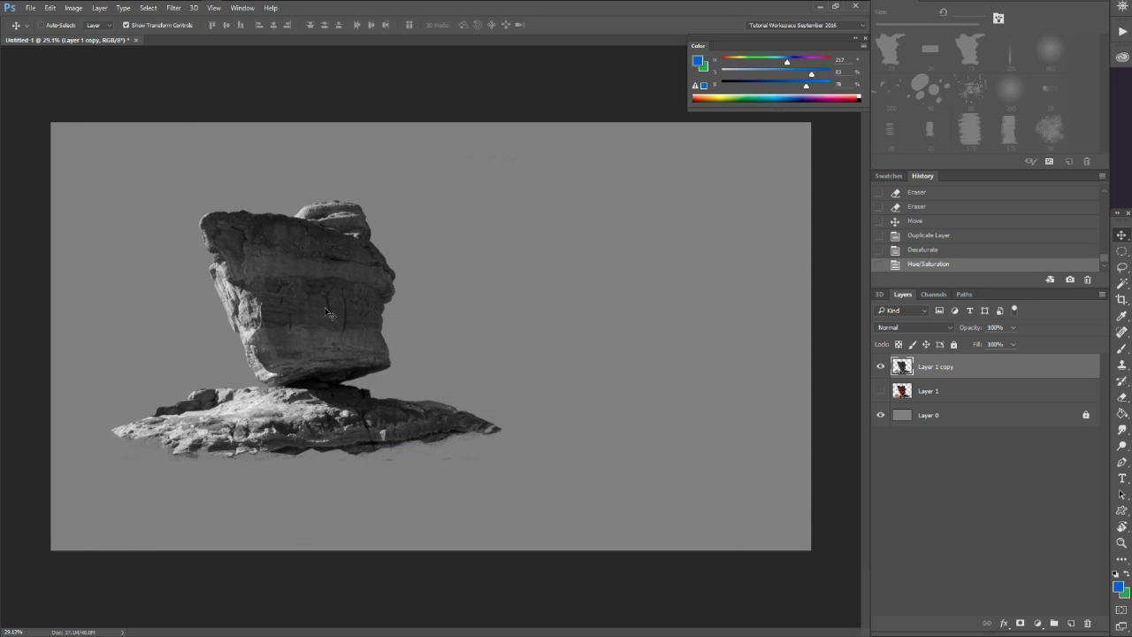
drag(326, 311, 561, 229)
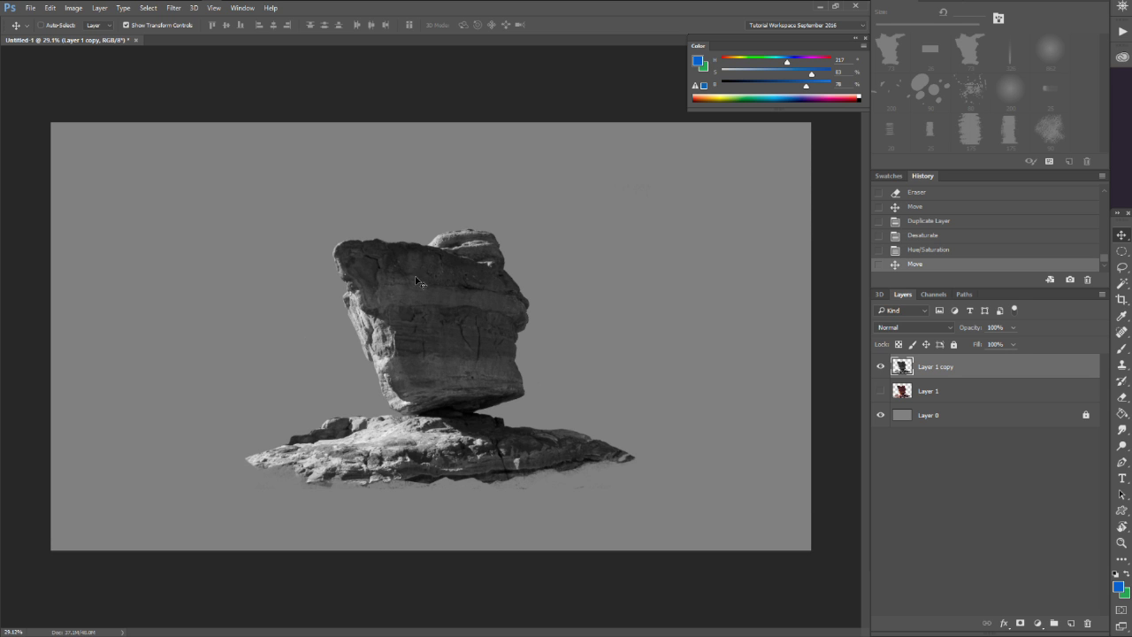
Open a Curves adjustment on the grey rock copy and raise the black point to input 21.
click(74, 8)
mouse_move(92, 37)
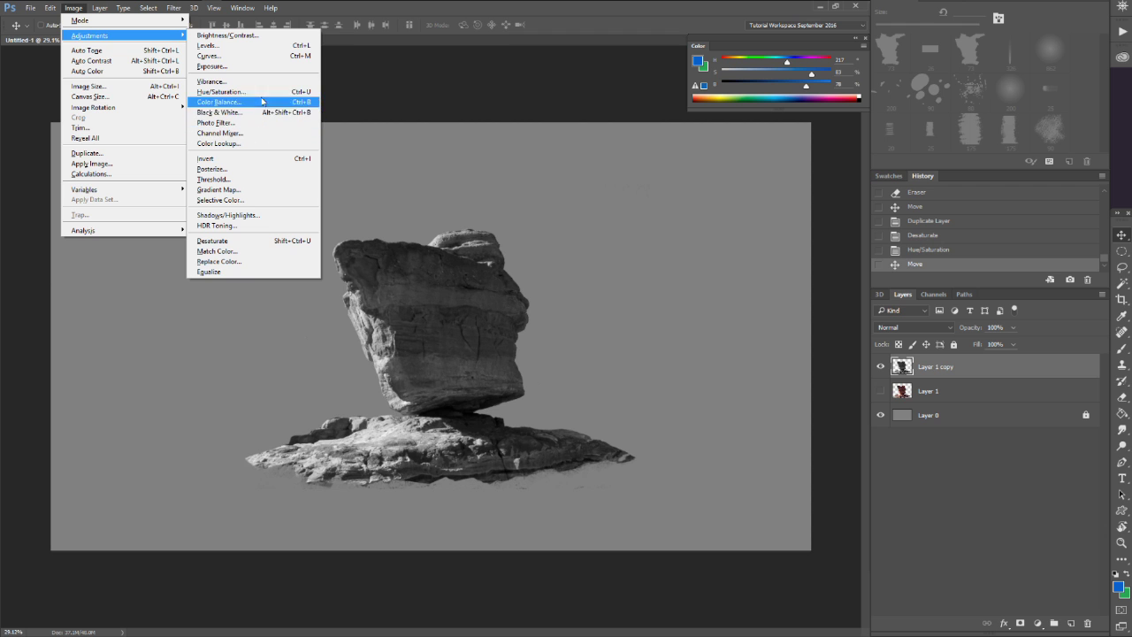
click(261, 63)
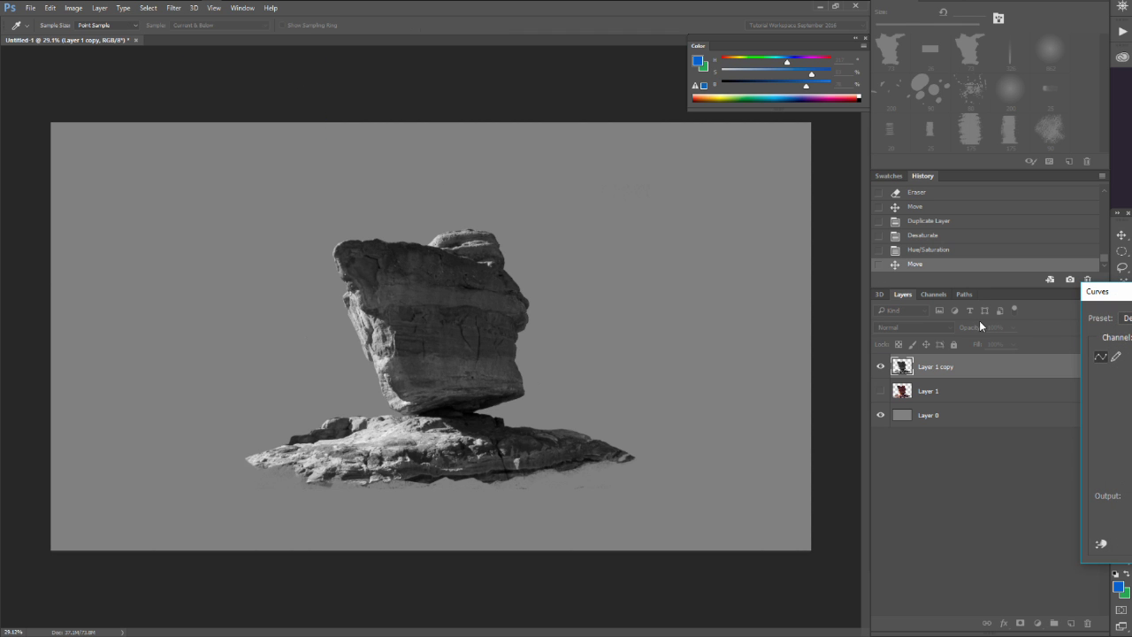
drag(1130, 291, 76, 67)
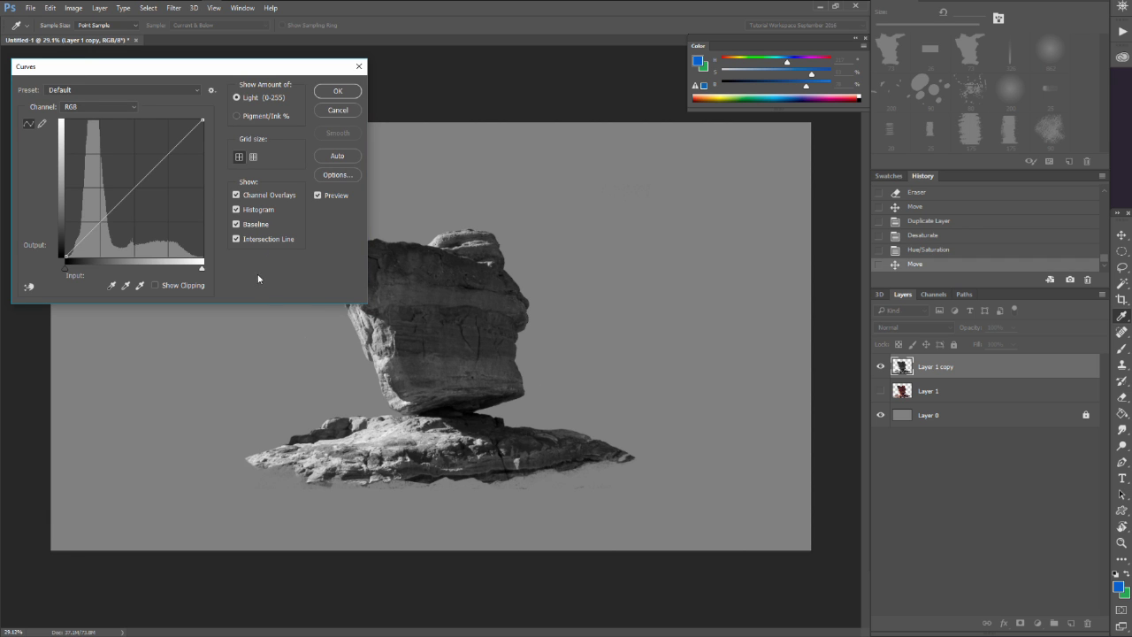
drag(285, 67, 274, 60)
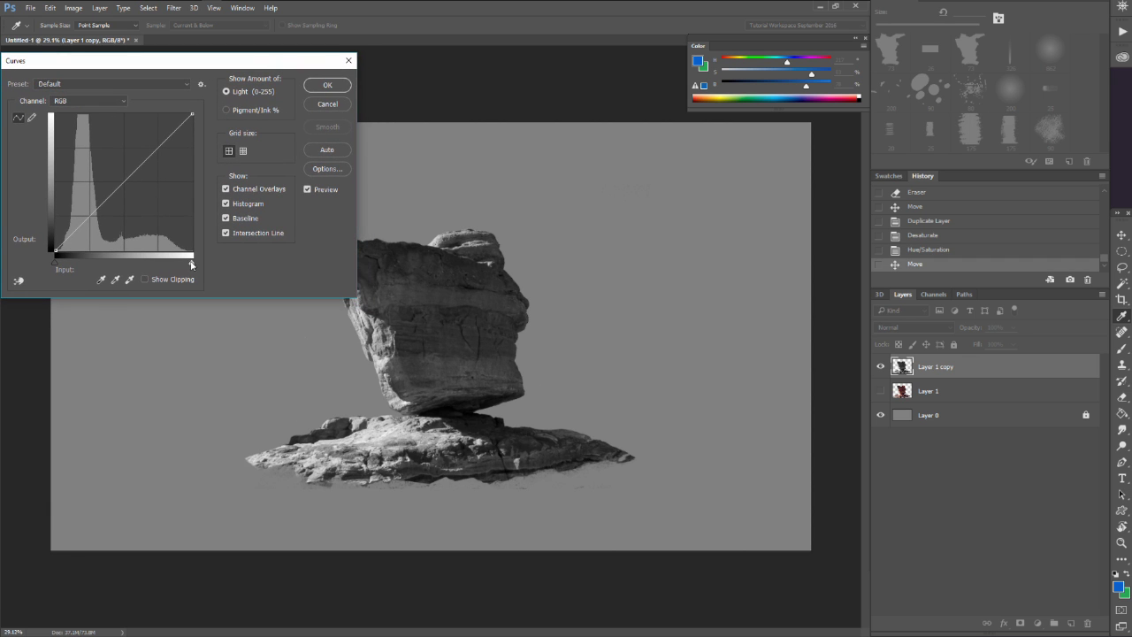
mouse_move(192, 263)
mouse_down()
mouse_move(139, 265)
mouse_move(214, 259)
mouse_up()
mouse_move(55, 263)
mouse_down()
mouse_move(85, 266)
mouse_move(66, 265)
mouse_up()
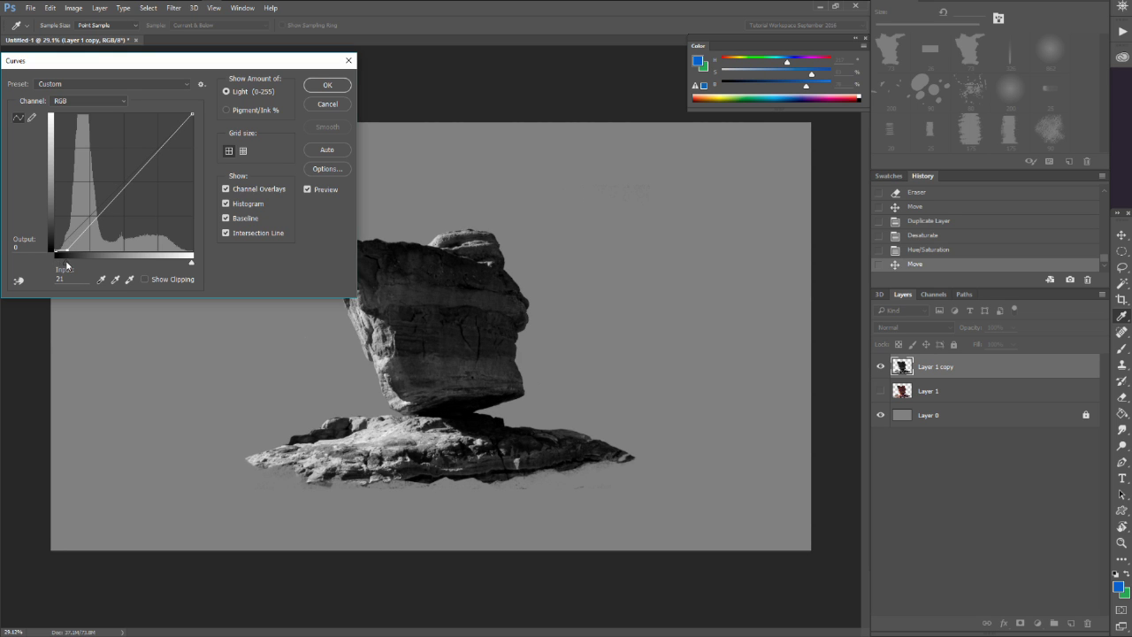
Shape the curve into a steep S with points at input 92, output 45 and input 177, output 214.
drag(236, 72, 227, 76)
click(154, 157)
drag(87, 220, 86, 224)
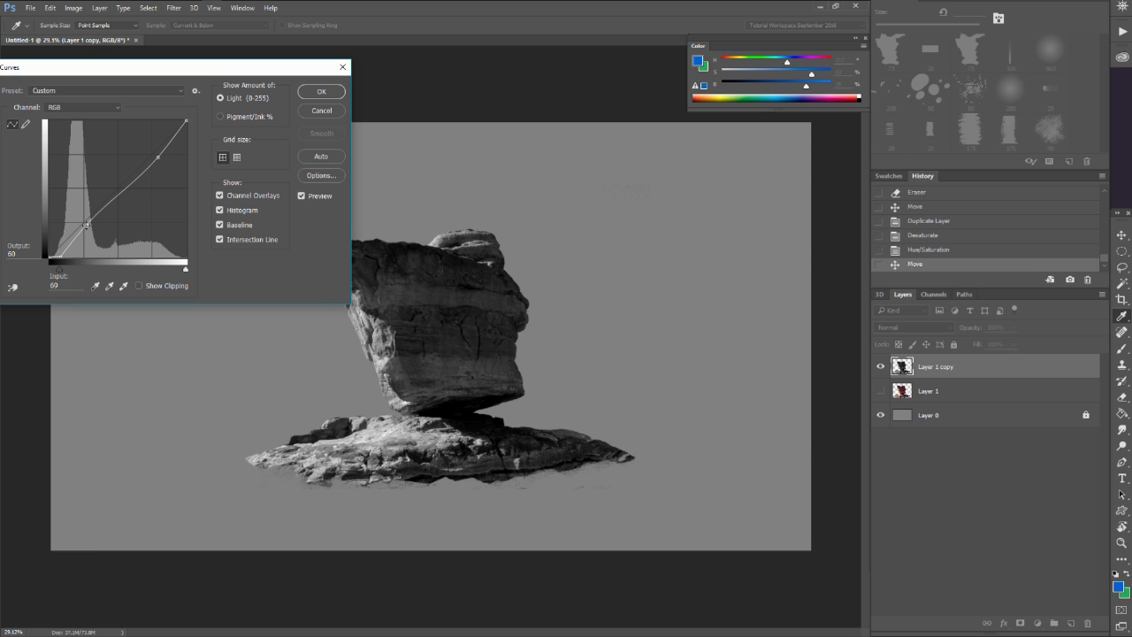
mouse_move(157, 157)
mouse_down()
mouse_move(160, 166)
mouse_move(153, 154)
mouse_up()
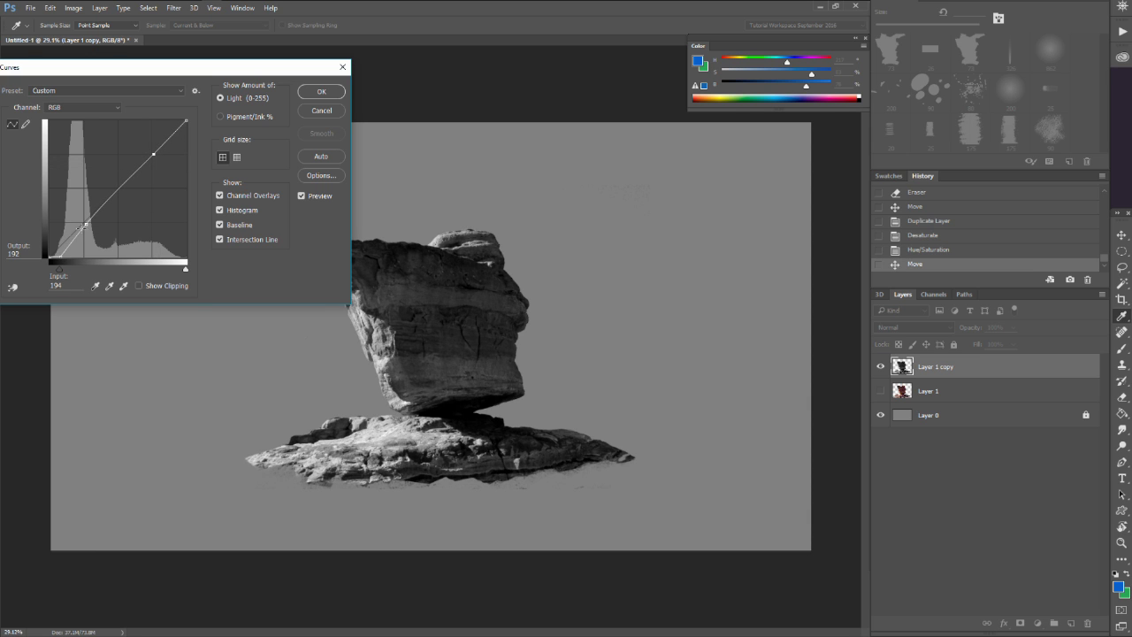
drag(83, 227, 97, 233)
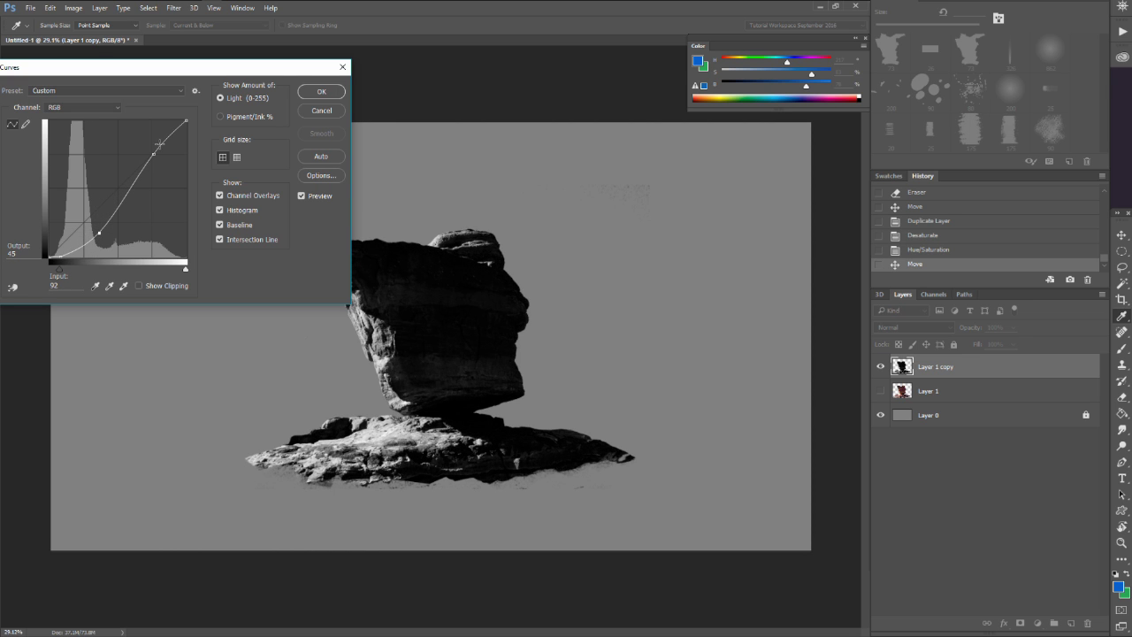
drag(154, 152, 144, 142)
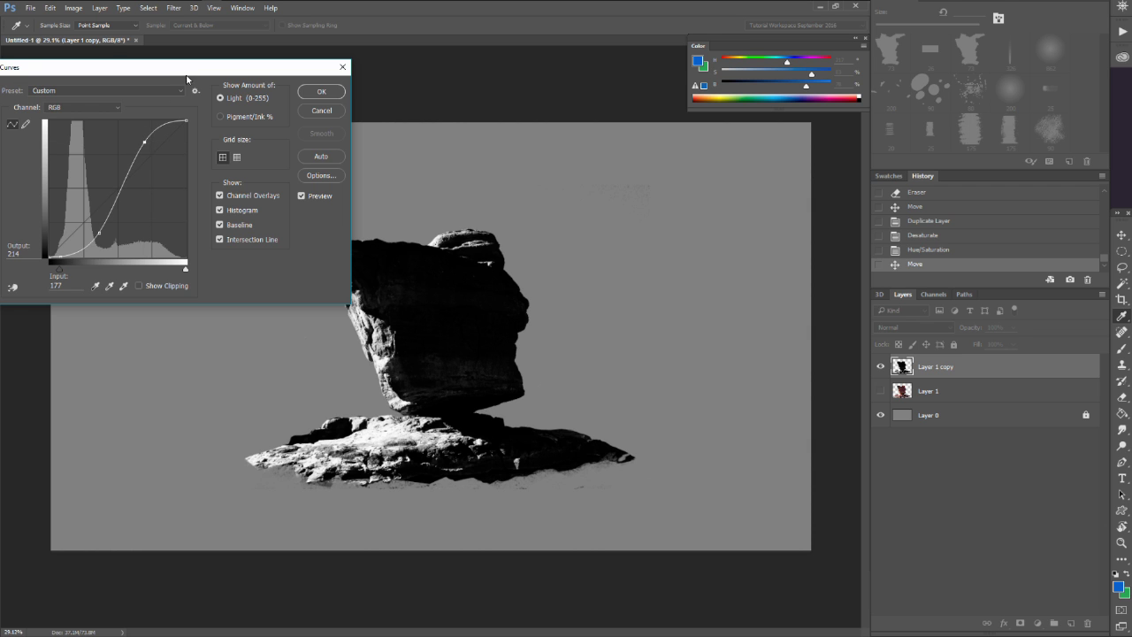
Soften the S-curve by setting its lower point to input 85, output 59, and apply the Curves adjustment.
drag(188, 76, 707, 256)
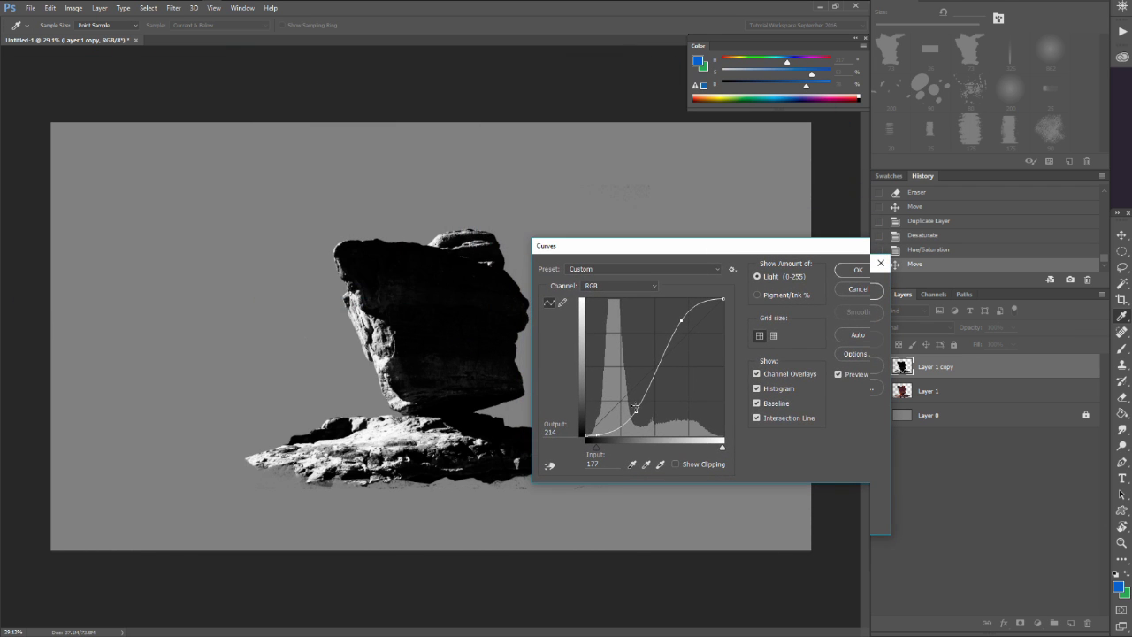
click(634, 407)
drag(679, 320, 684, 322)
drag(633, 405, 632, 402)
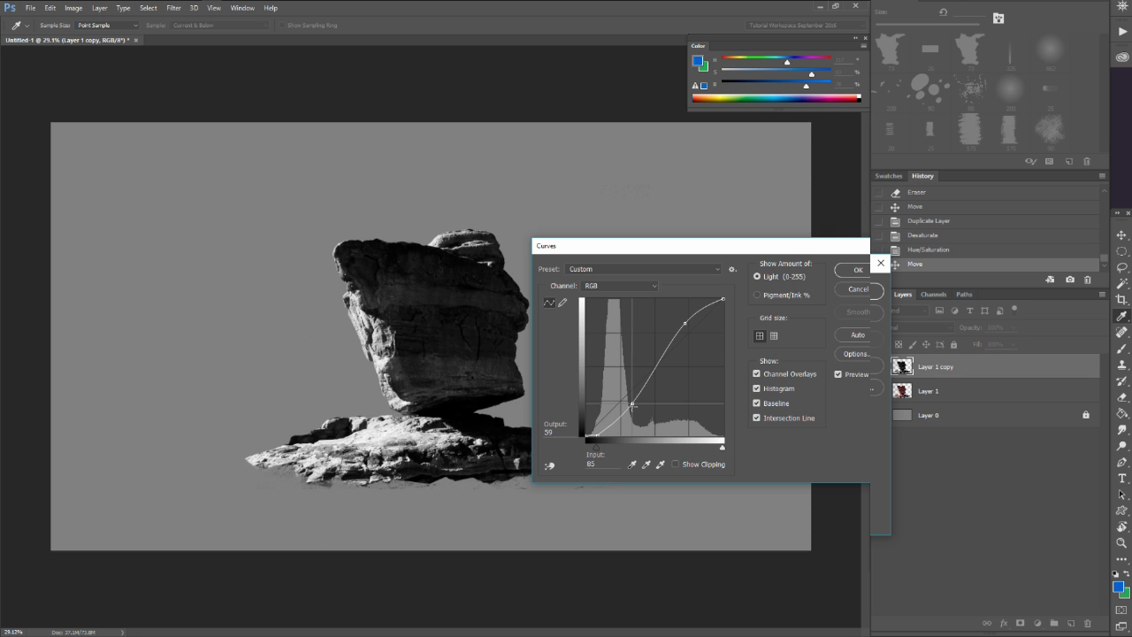
click(851, 271)
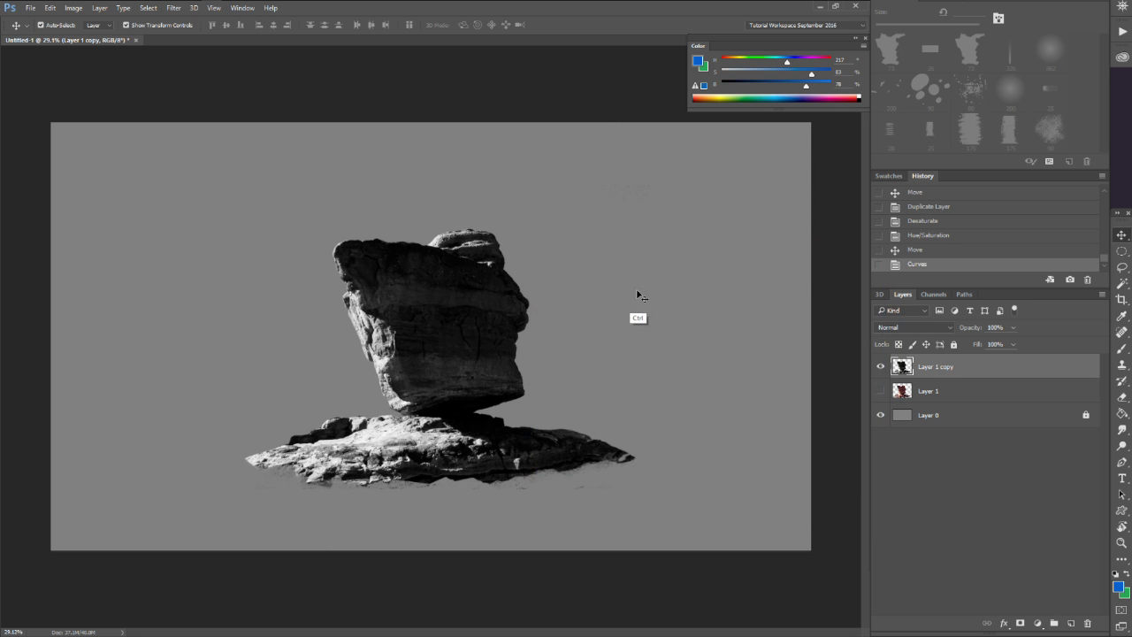
Apply a second Curves adjustment with the black point at input 23 and the white point pulled far in toward the shadows.
key(ctrl+m)
drag(312, 316, 325, 316)
drag(463, 120, 223, 113)
mouse_move(211, 312)
mouse_down()
mouse_move(121, 304)
mouse_move(90, 319)
mouse_up()
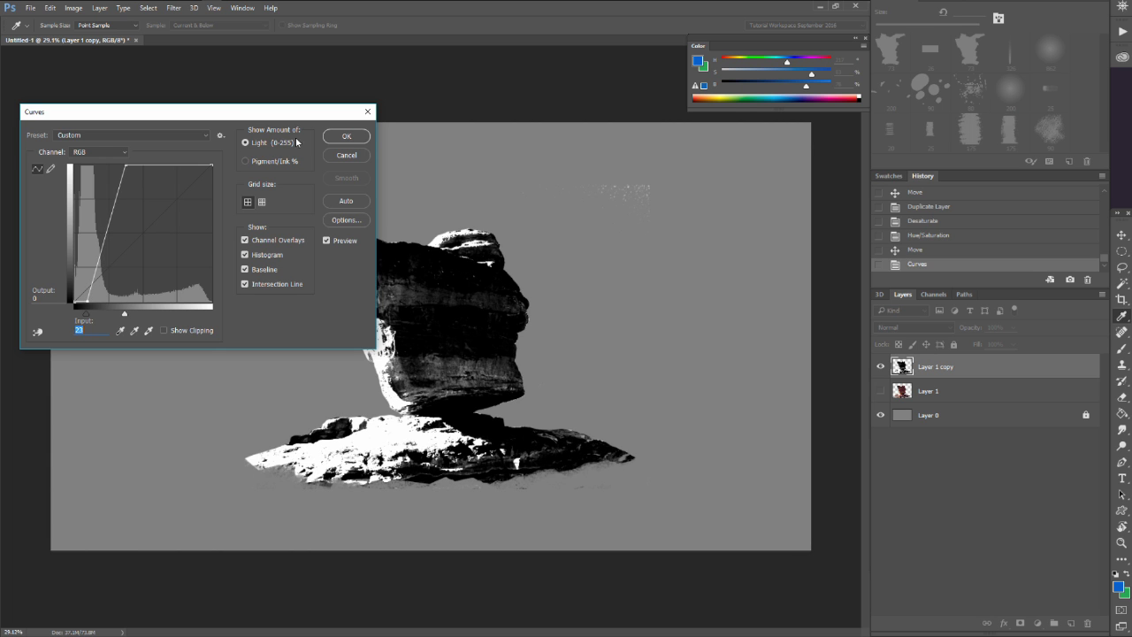
click(346, 135)
Erase the stray specks in the empty area to the upper right of the rock.
key(e)
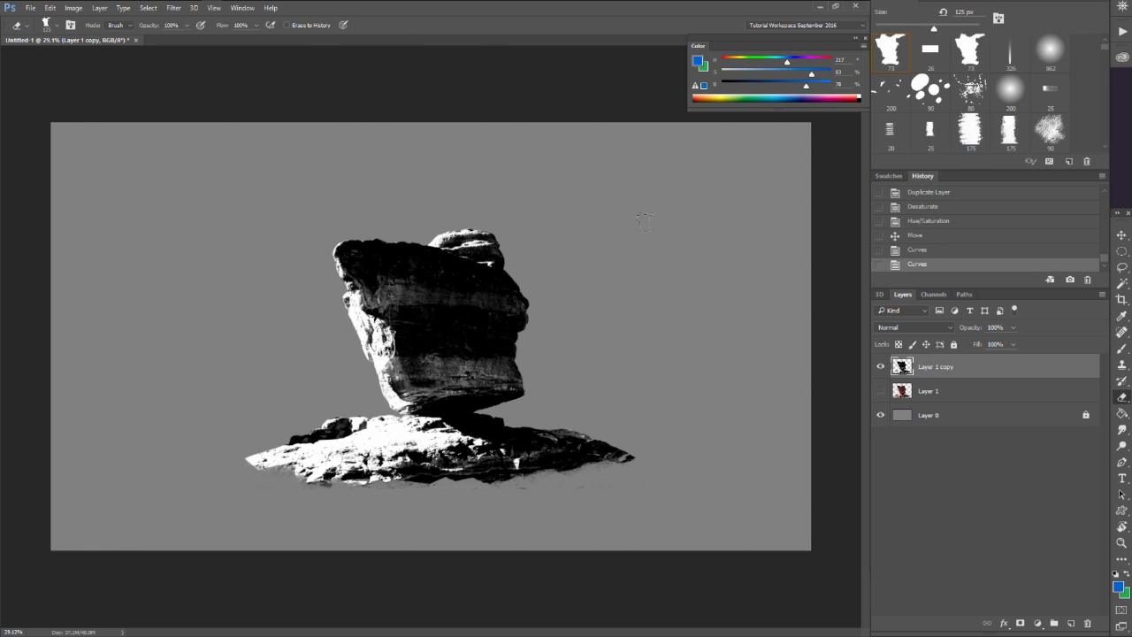
click(641, 229)
key(z)
mouse_move(381, 285)
mouse_down()
mouse_move(460, 266)
mouse_move(375, 232)
mouse_up()
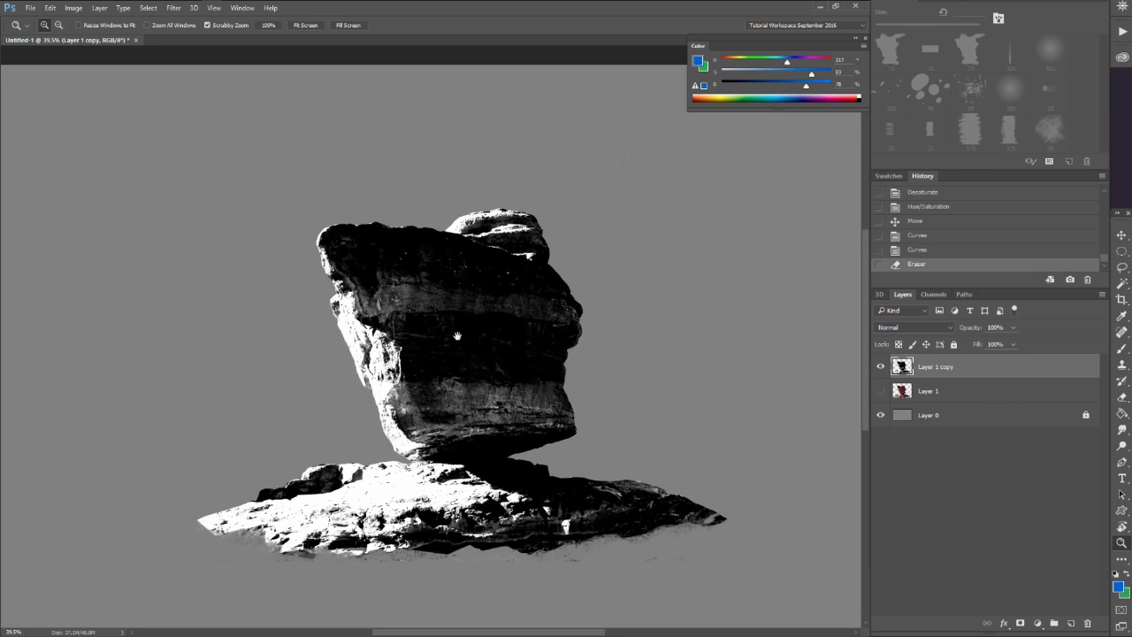
drag(457, 340, 446, 332)
drag(409, 424, 408, 370)
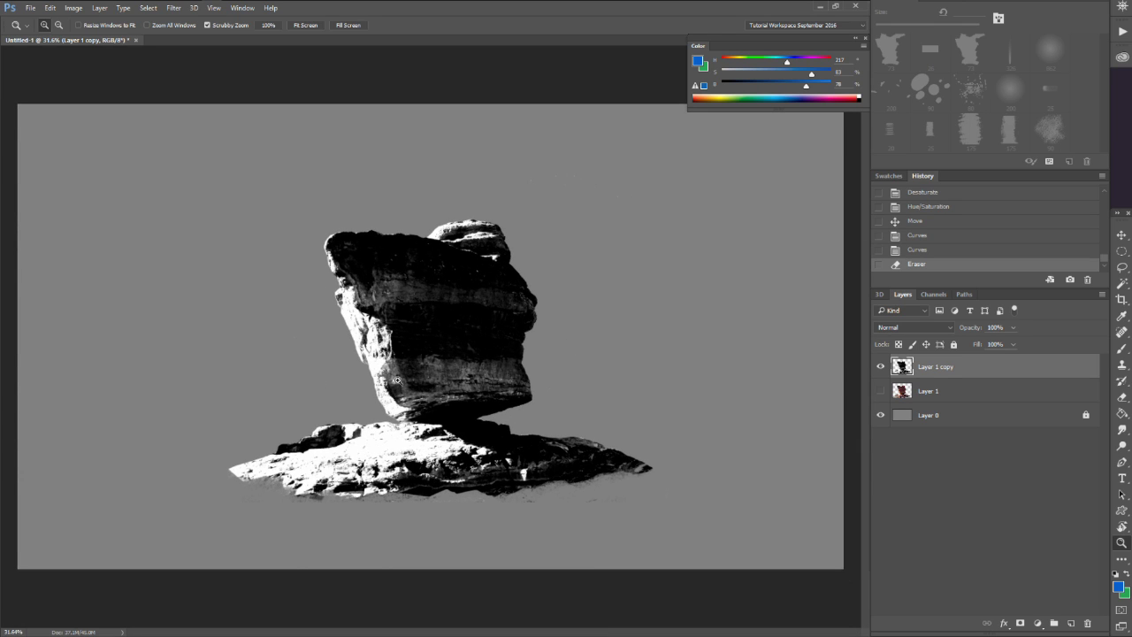
Try cutting the rock's black areas out of Layer 1 copy using Color Range with fuzziness 16, and undo the cut.
click(147, 8)
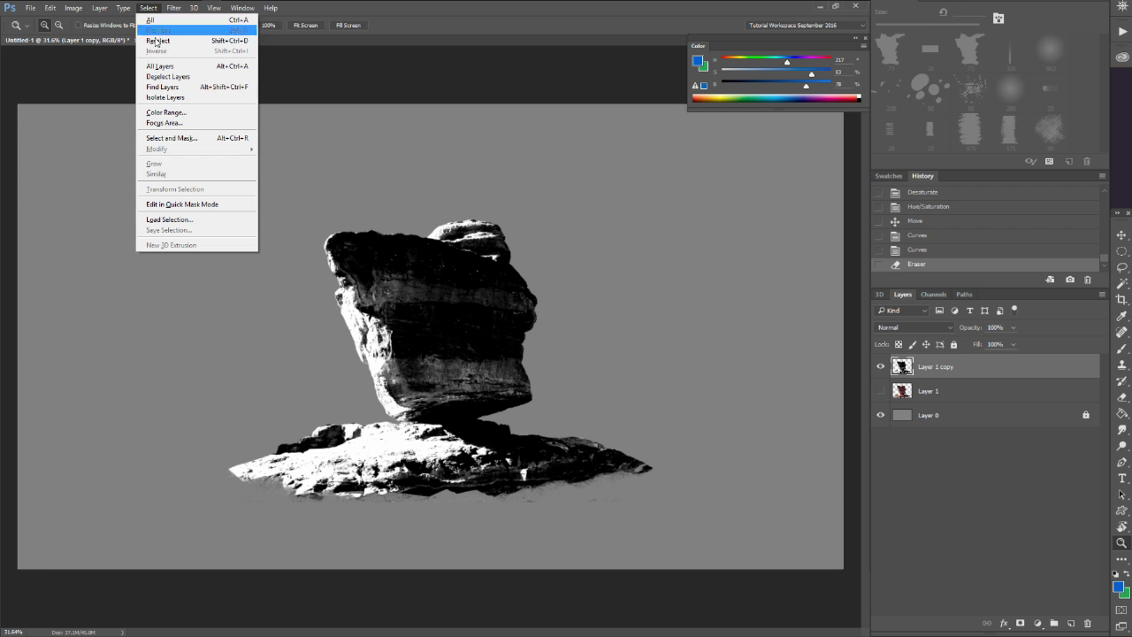
click(168, 112)
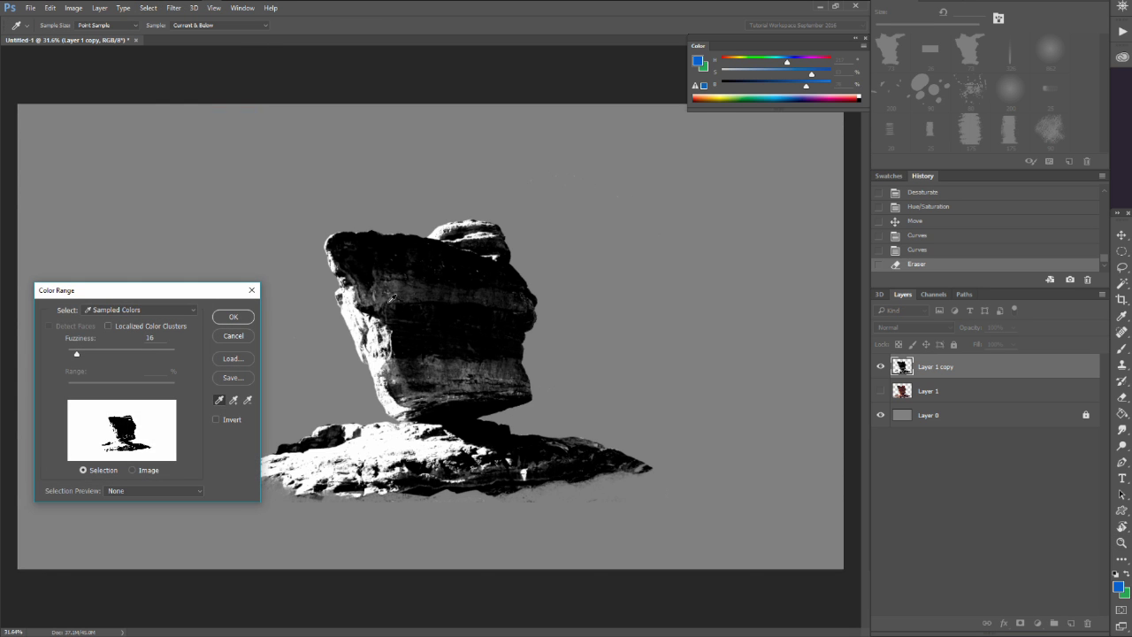
click(417, 330)
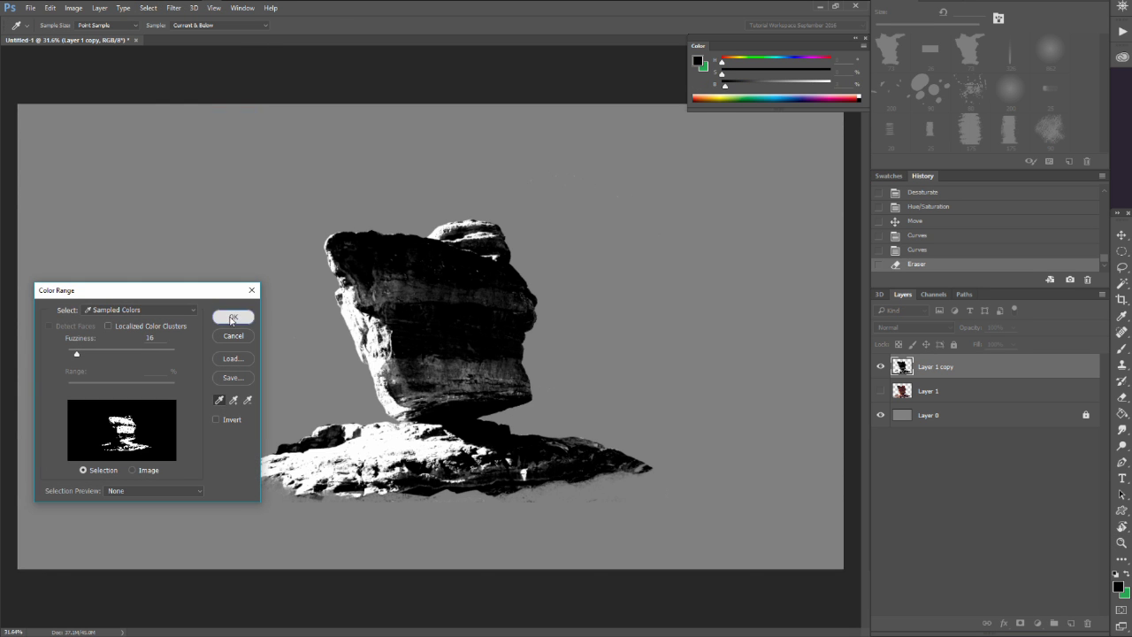
click(233, 317)
key(z)
drag(422, 339, 473, 333)
key(ctrl)
key(ctrl+x)
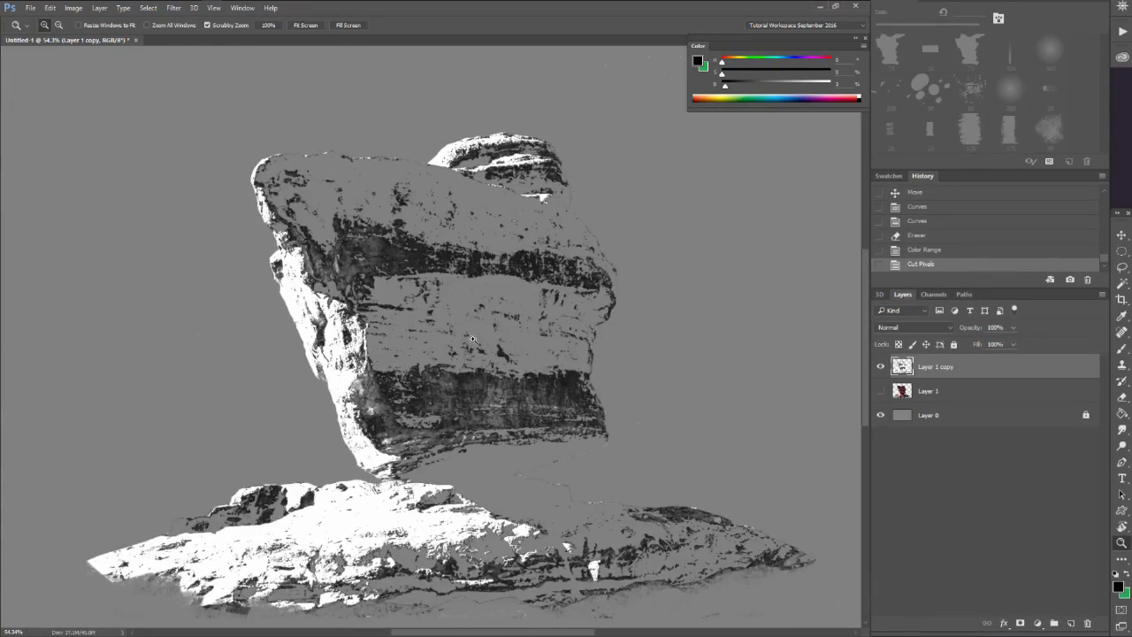
alt+click(465, 369)
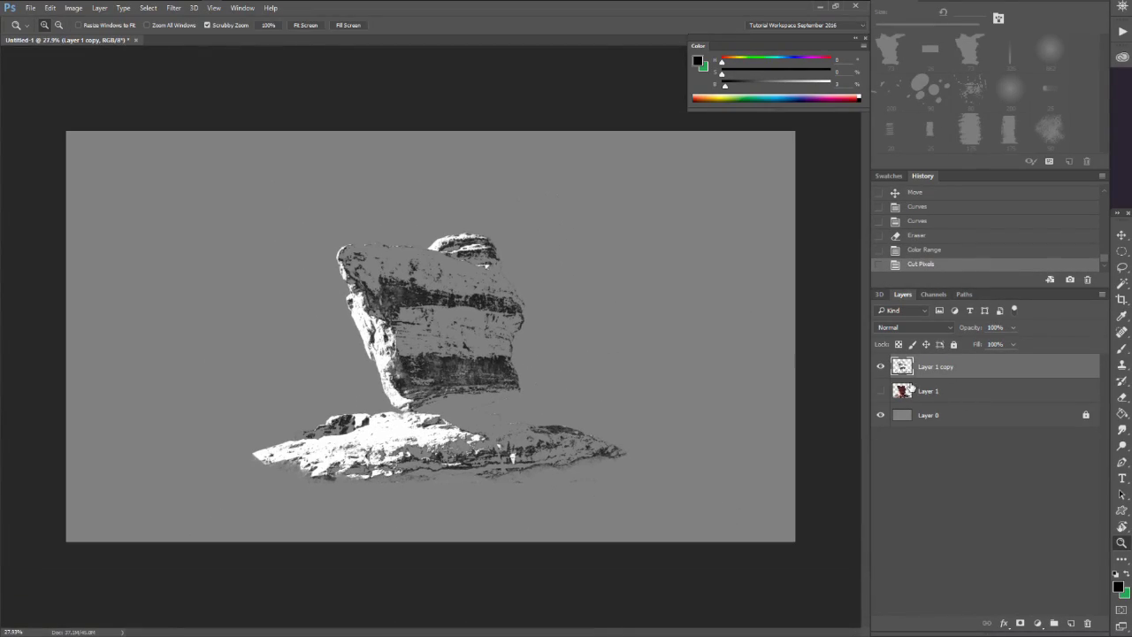
key(ctrl+z)
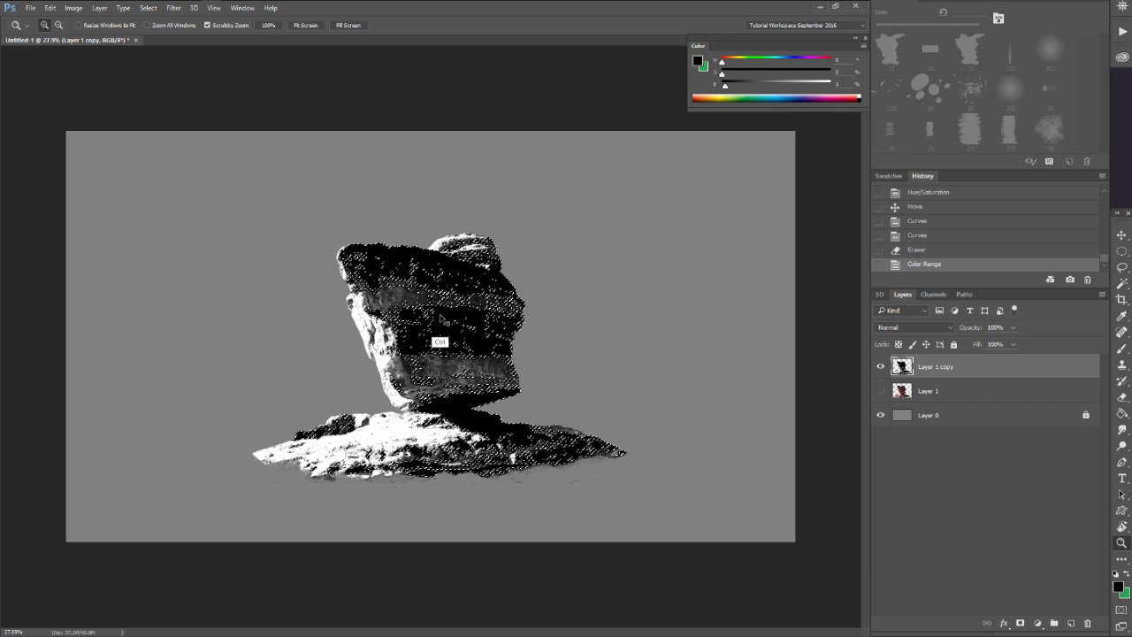
key(ctrl+d)
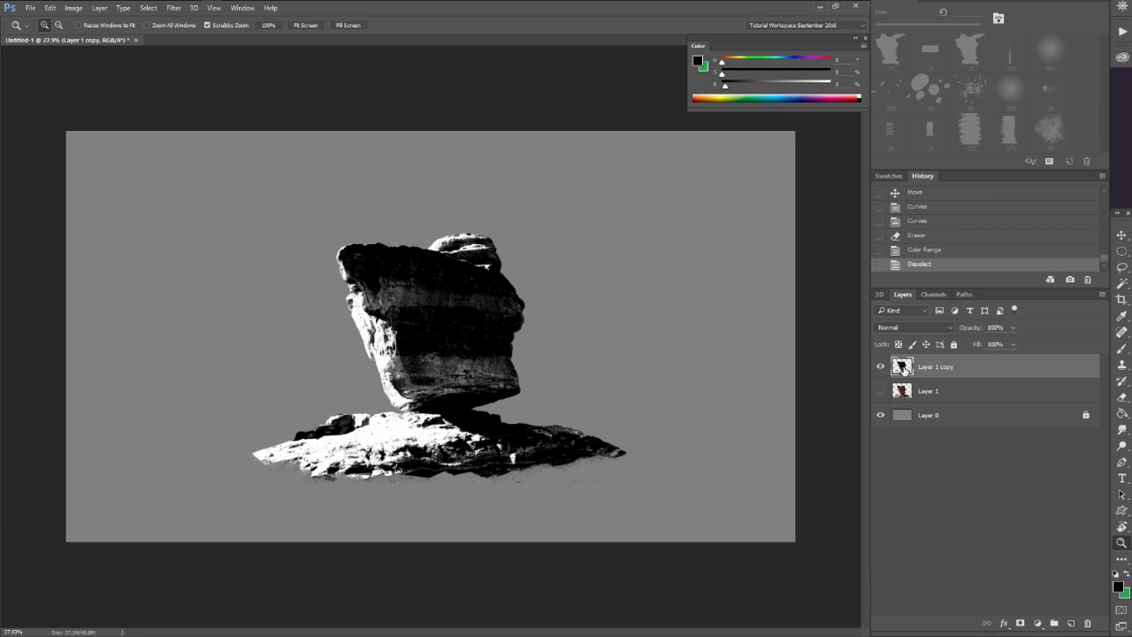
Duplicate Layer 1 copy and hide the layer it was copied from.
drag(902, 368, 1069, 623)
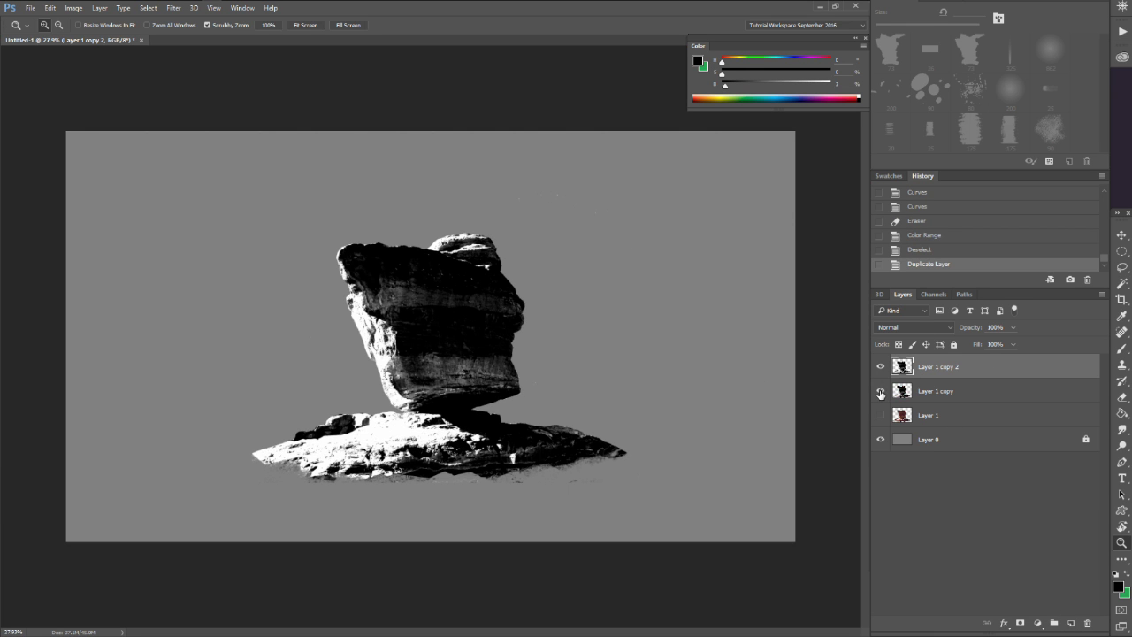
click(880, 392)
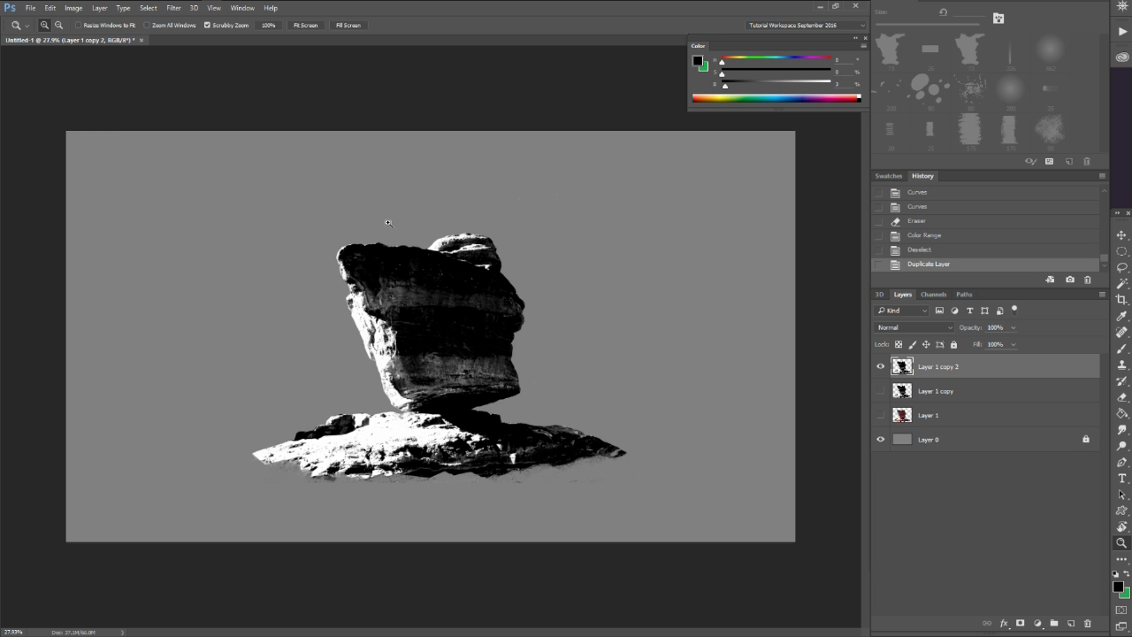
key(w)
Select the rock's black areas with Color Range, cut them from Layer 1 copy 2, and paste them in place on a new layer.
click(148, 8)
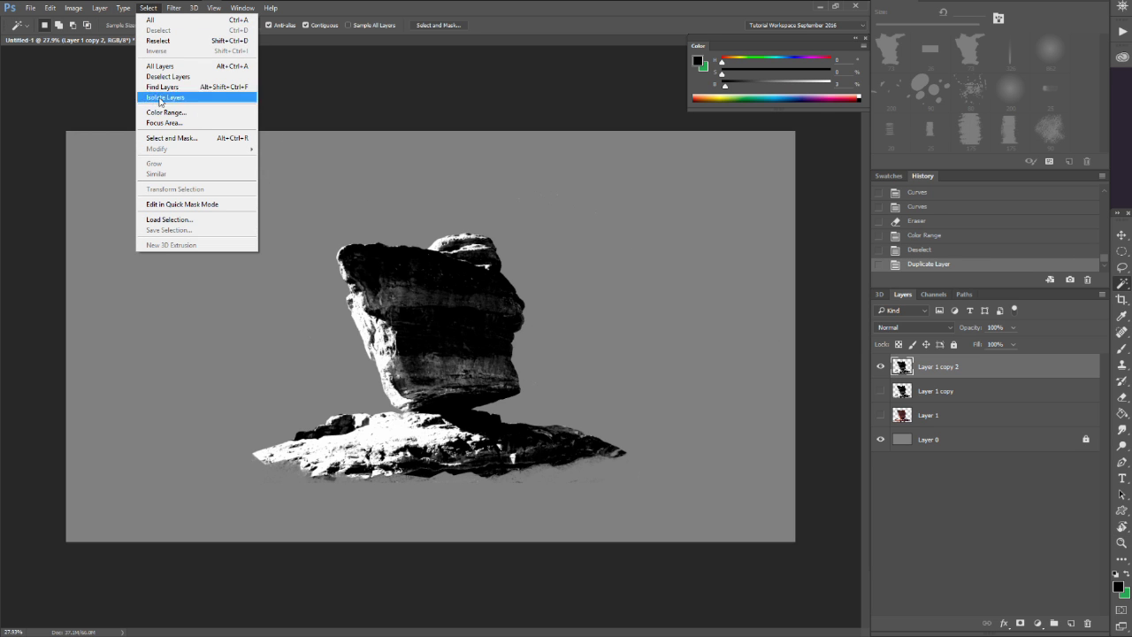
click(166, 112)
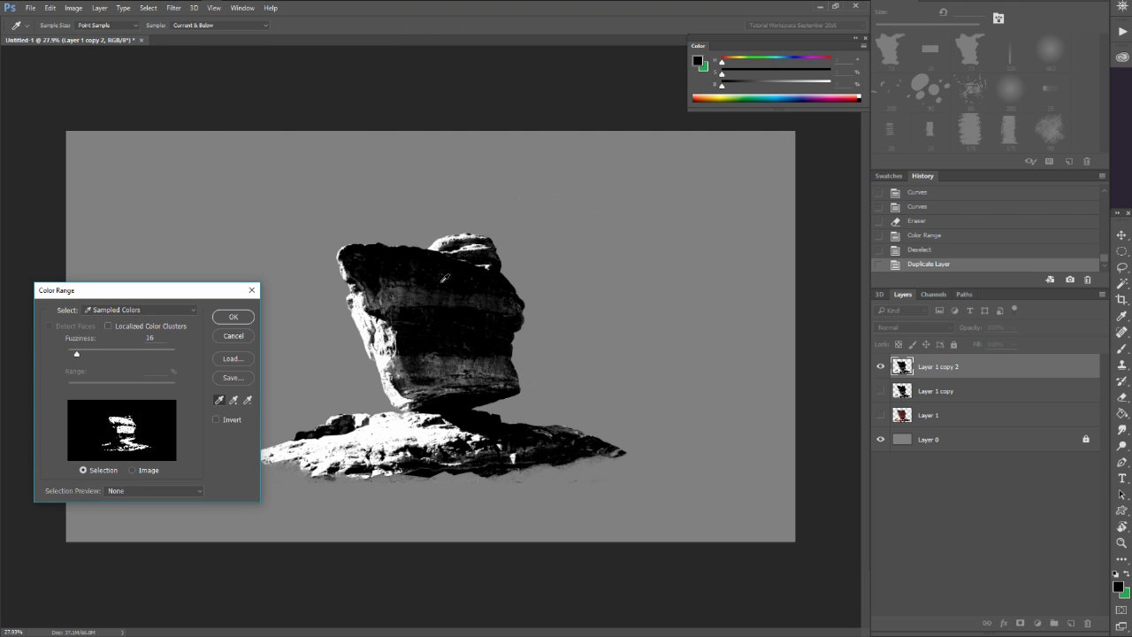
drag(89, 354, 80, 355)
drag(81, 355, 86, 354)
click(234, 317)
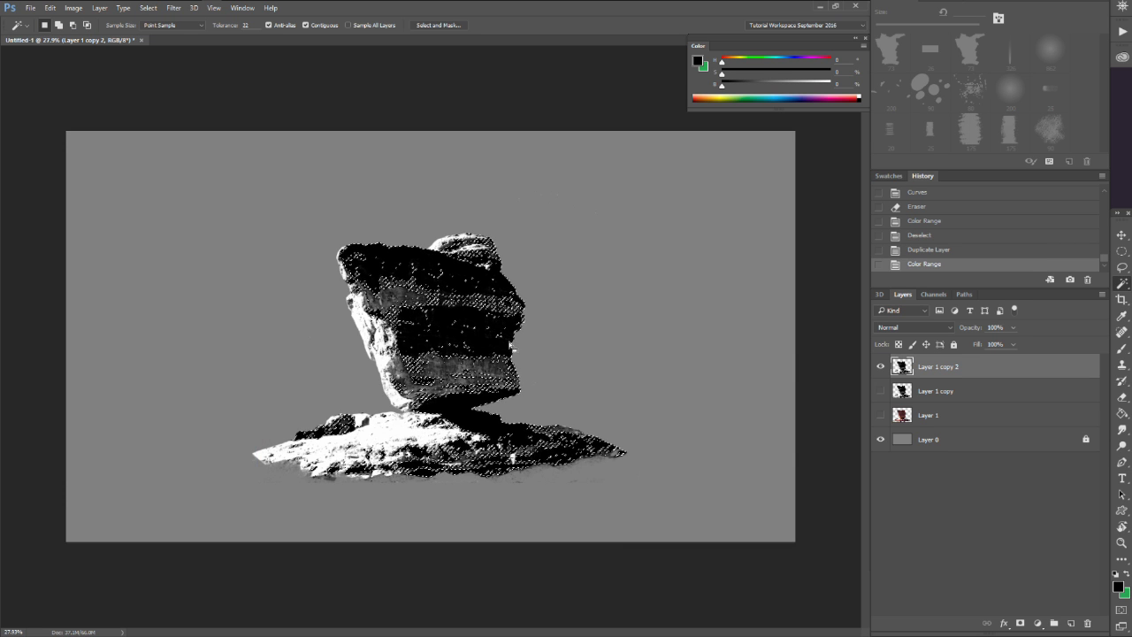
key(ctrl+x)
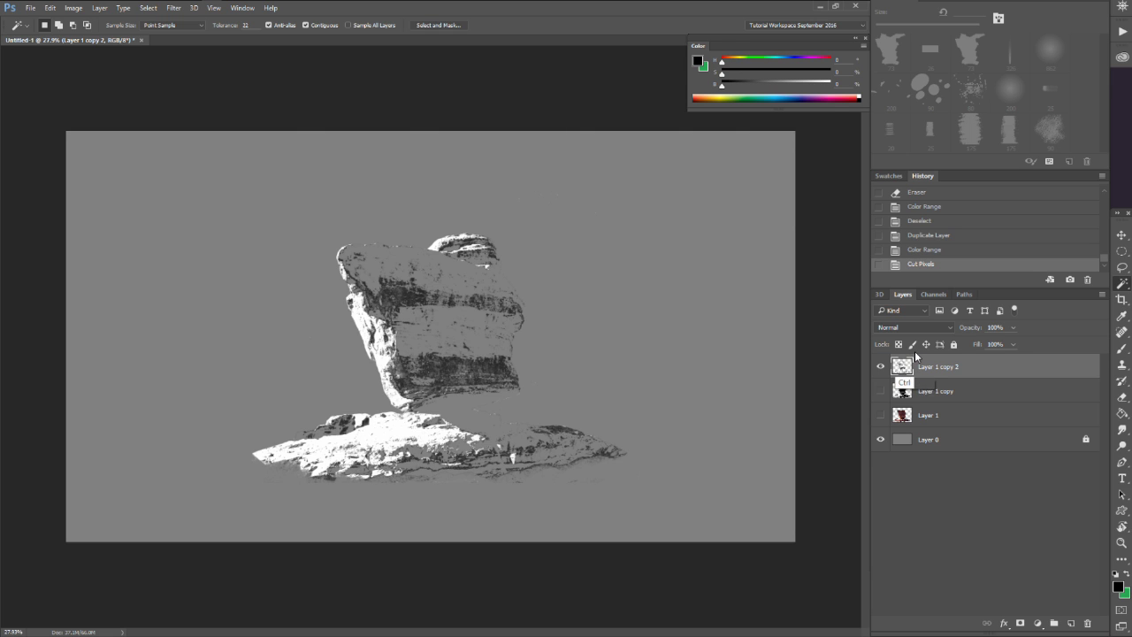
key(ctrl+shift+v)
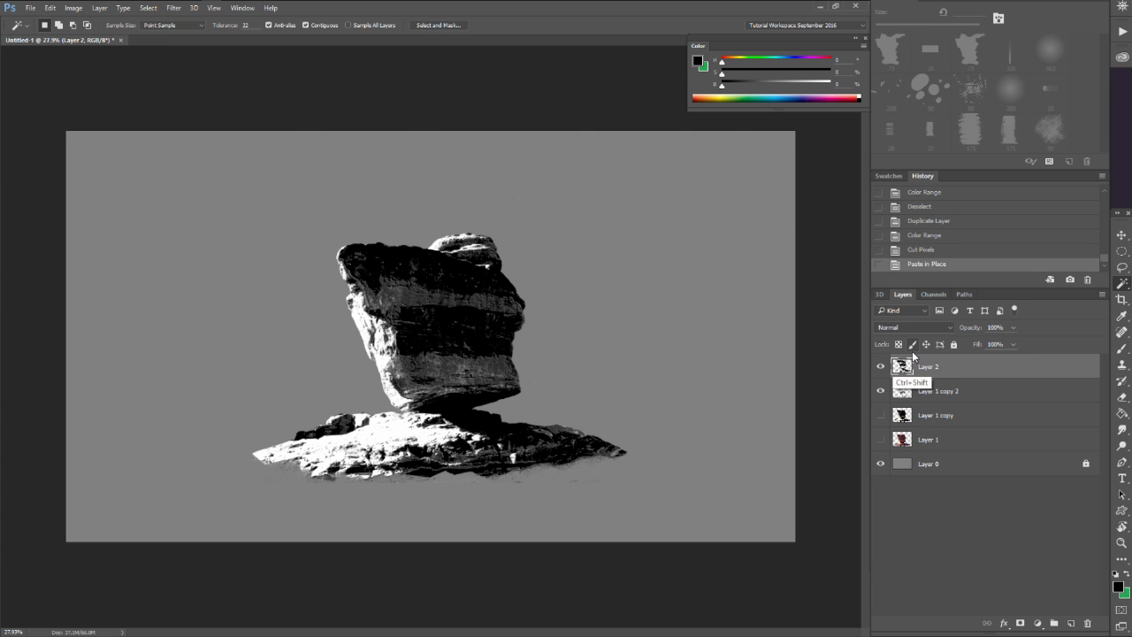
Hide Layer 1 copy 2 to isolate the black rock shape on Layer 2 and examine its edges.
click(880, 391)
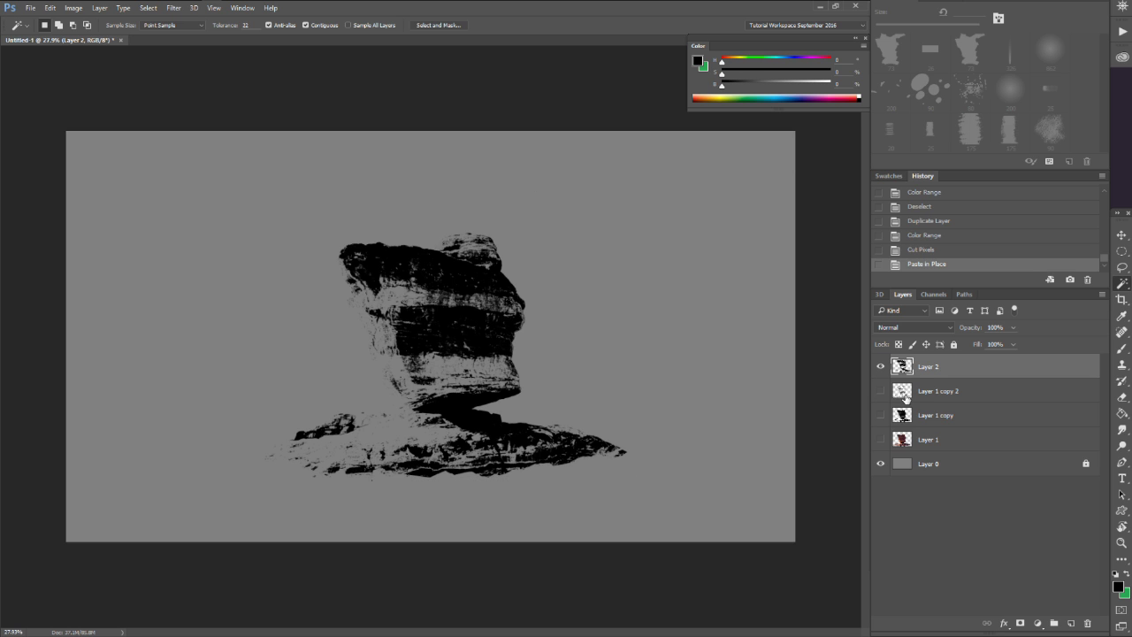
click(881, 392)
click(883, 391)
key(z)
drag(429, 280, 557, 274)
drag(512, 329, 463, 119)
scroll(489, 320, down, 5)
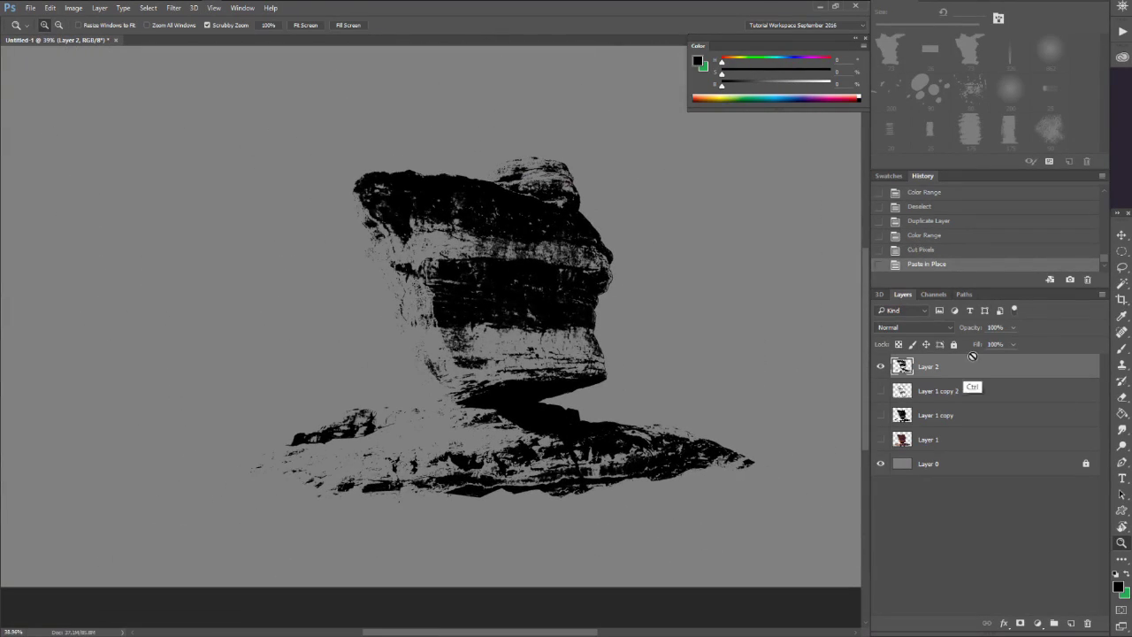
Load Layer 2's pixels as a selection and clear the selection.
ctrl+click(902, 366)
ctrl+click(902, 367)
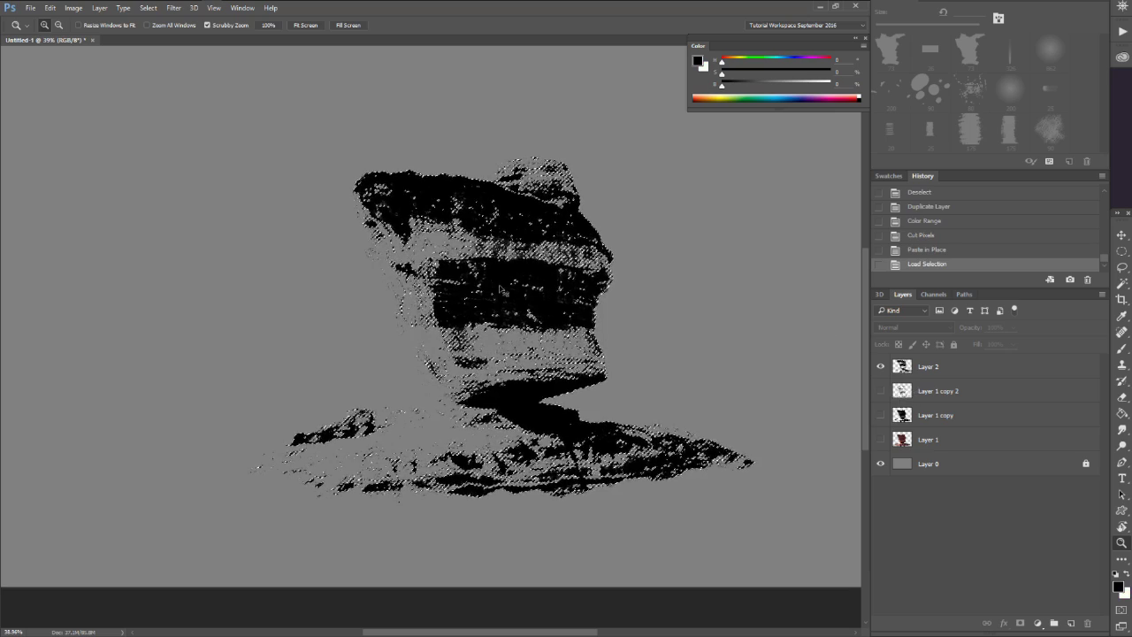
key(ctrl+d)
Fill in the rock's lower-right edge on Layer 2 with black strokes of the 45 px brush.
scroll(533, 299, up, 2)
scroll(533, 299, down, 3)
scroll(536, 313, up, 3)
scroll(535, 329, down, 3)
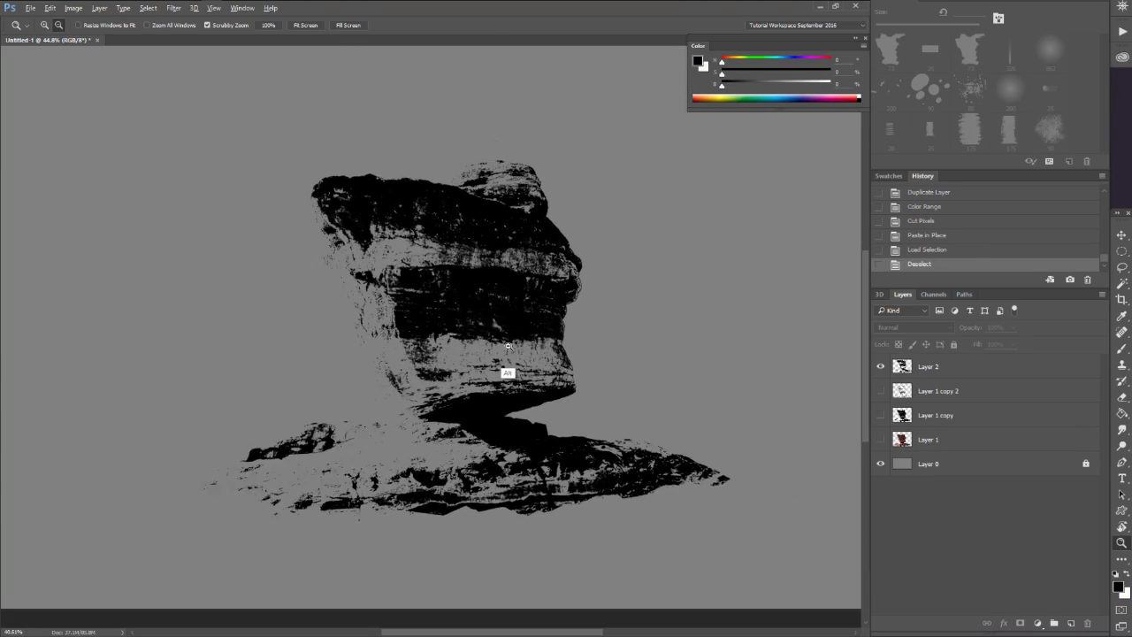
scroll(507, 337, up, 3)
key(b)
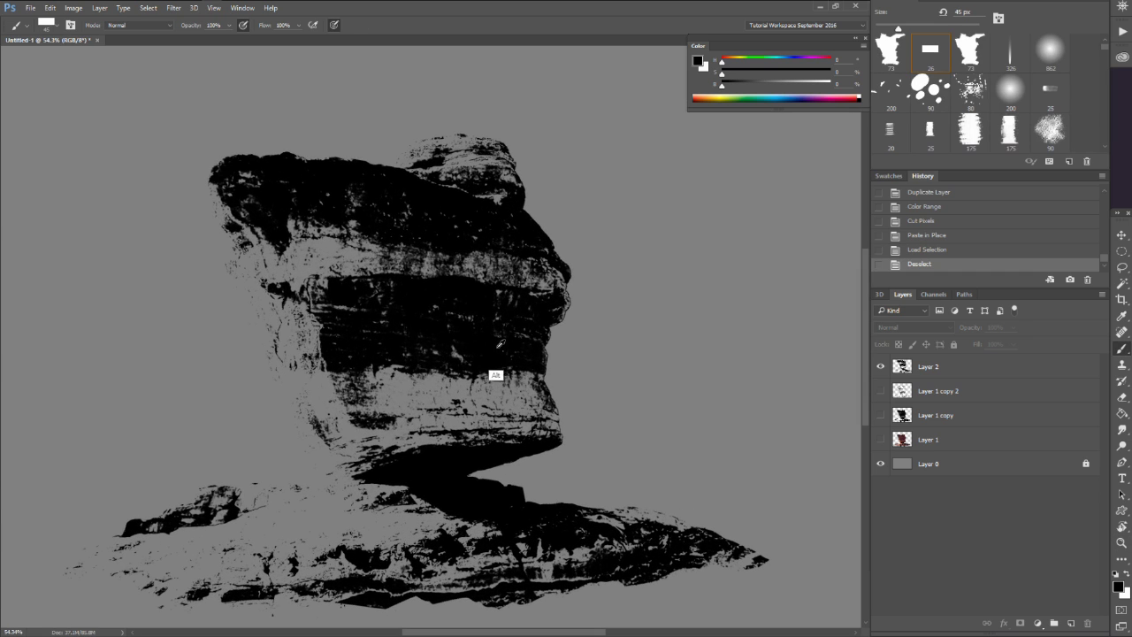
click(909, 364)
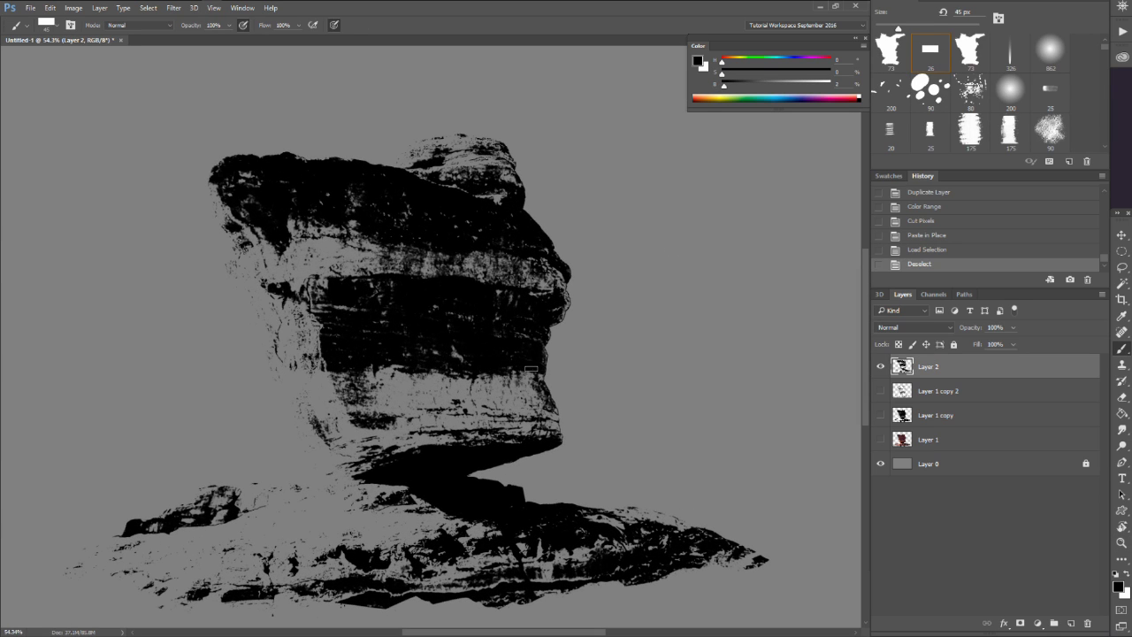
drag(541, 388, 551, 405)
mouse_move(552, 405)
mouse_down()
mouse_move(557, 429)
mouse_move(523, 362)
mouse_move(512, 378)
mouse_up()
drag(518, 378, 536, 410)
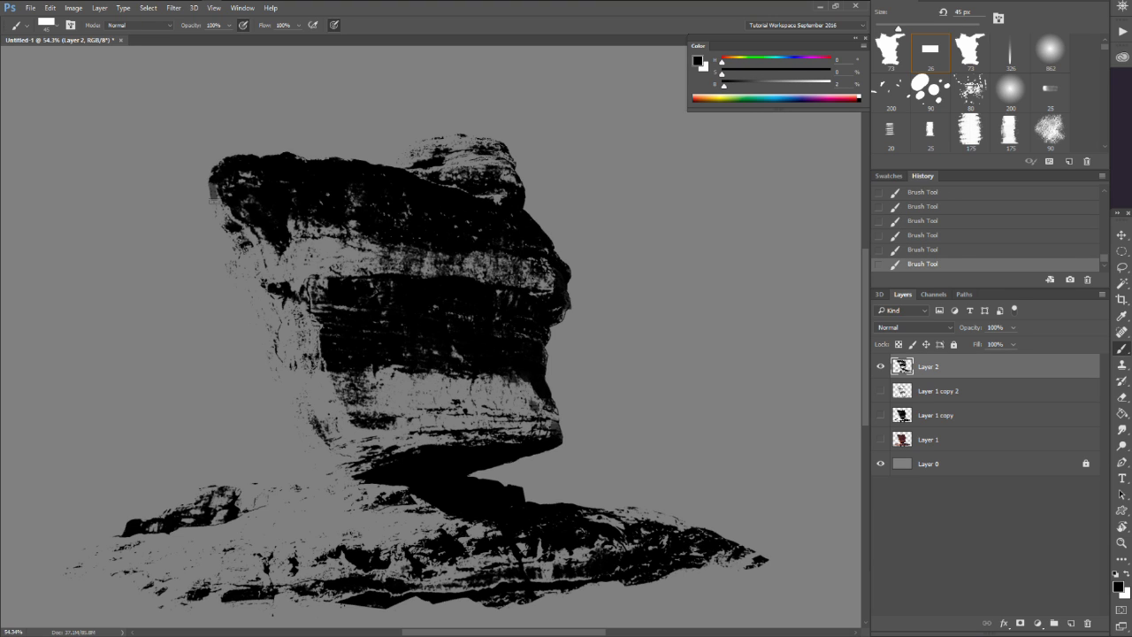
Try painting along the rock's upper-left edge with the brush, and undo the stroke.
drag(225, 219, 228, 160)
drag(216, 177, 213, 207)
key(ctrl+z)
Turn off the brush's Transfer option and make pen pressure control the brush size.
key(F5)
click(498, 206)
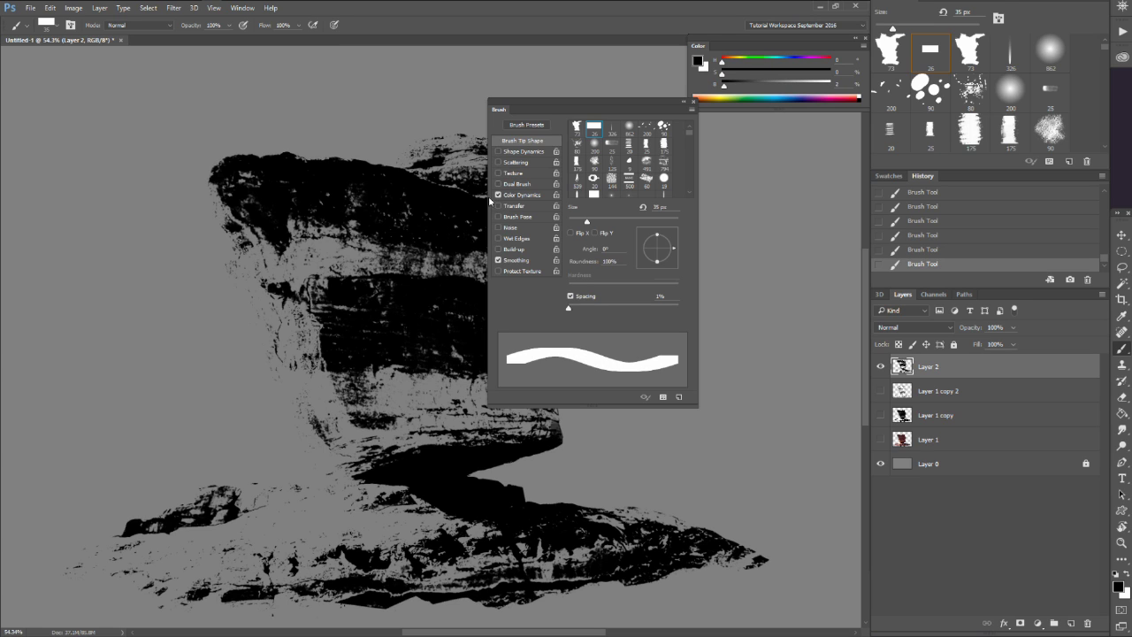
click(334, 25)
key(F5)
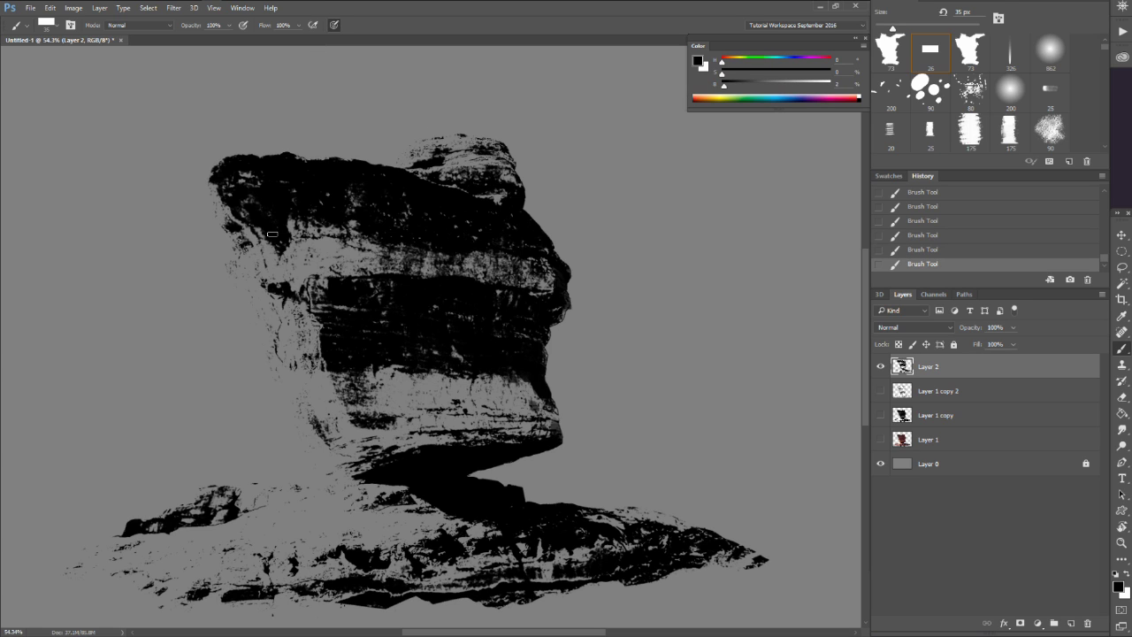
Outline the rock's left and lower edges on Layer 2 with the 20 px black brush, erasing the excess stroke beside the top boulder.
drag(209, 183, 228, 237)
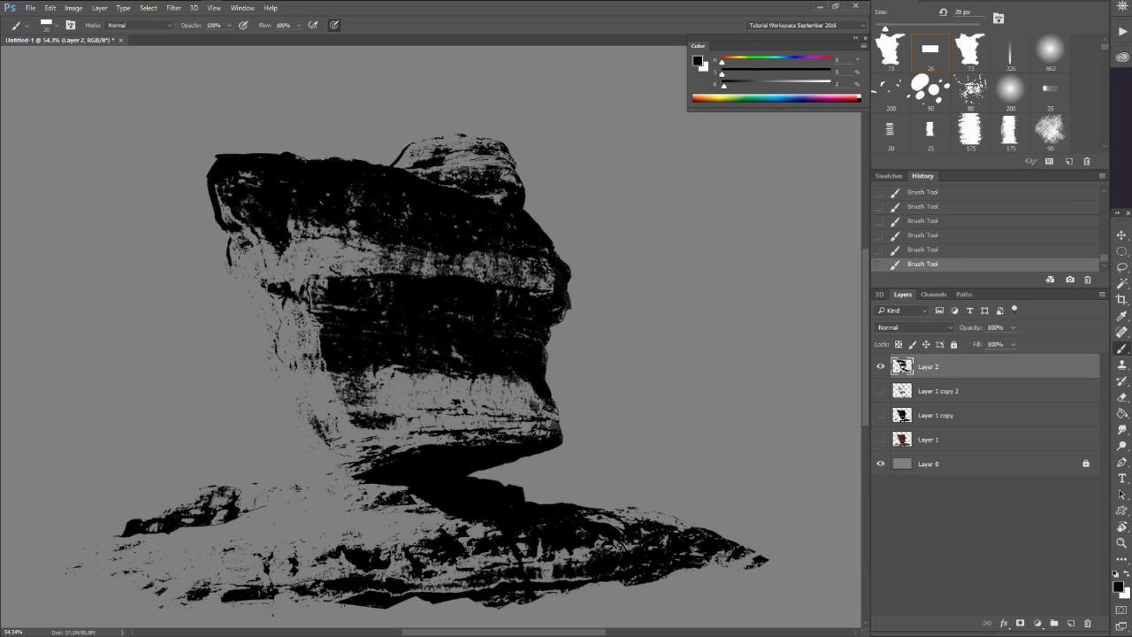
key(e)
mouse_move(396, 152)
mouse_down()
mouse_move(414, 120)
mouse_move(412, 149)
mouse_up()
key(b)
drag(552, 403, 556, 438)
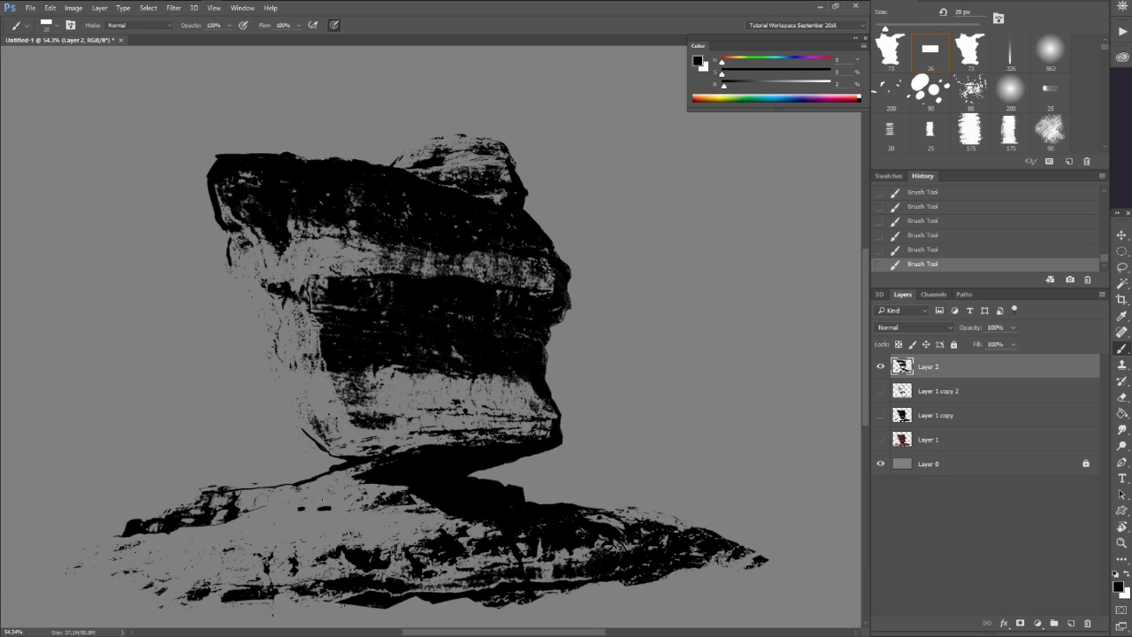
Load Layer 2's pixels as a selection.
key(z)
alt+click(424, 473)
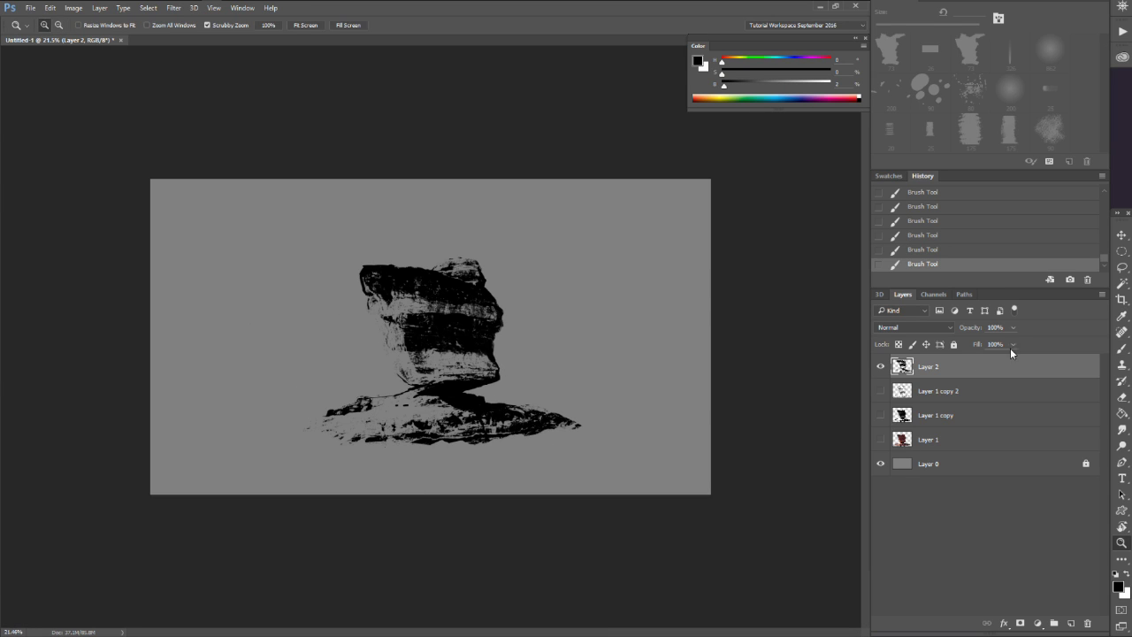
click(964, 294)
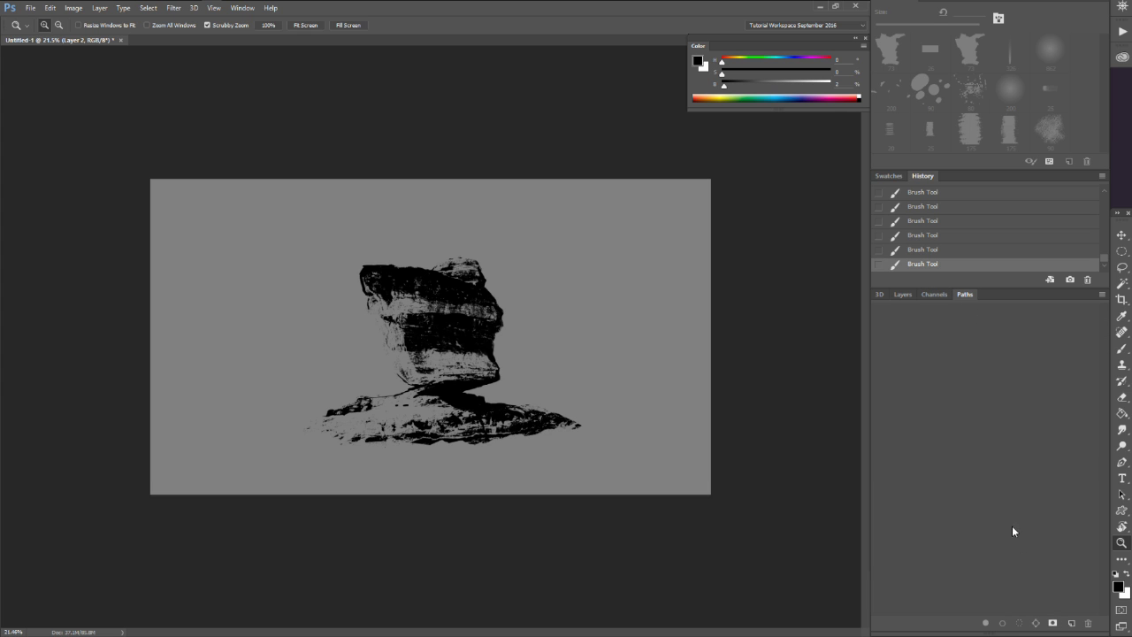
click(903, 295)
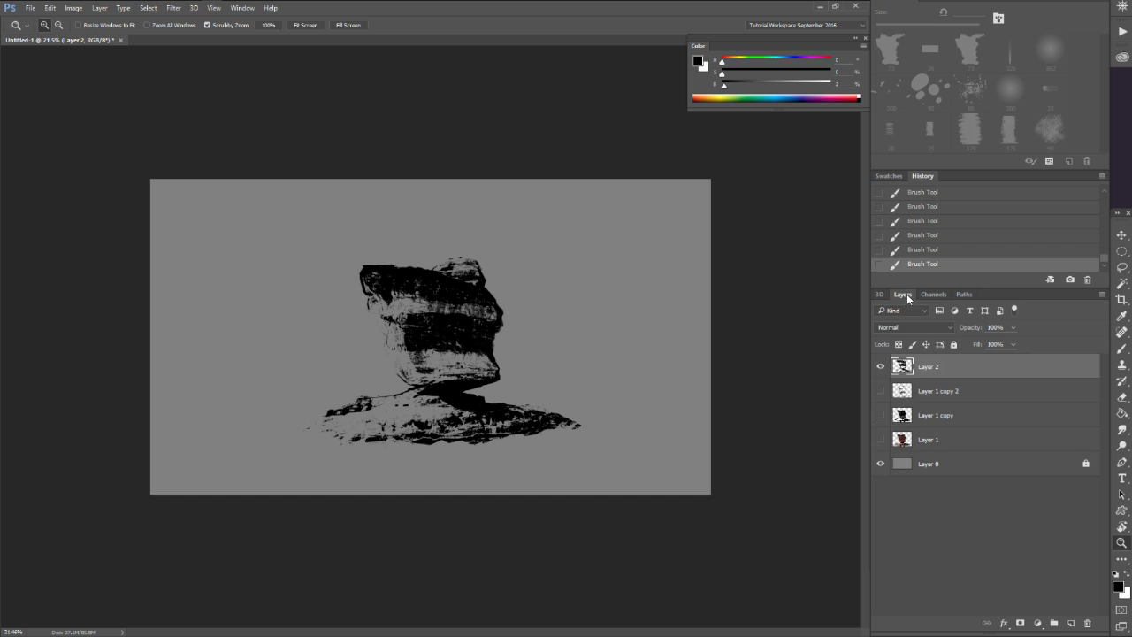
ctrl+click(902, 366)
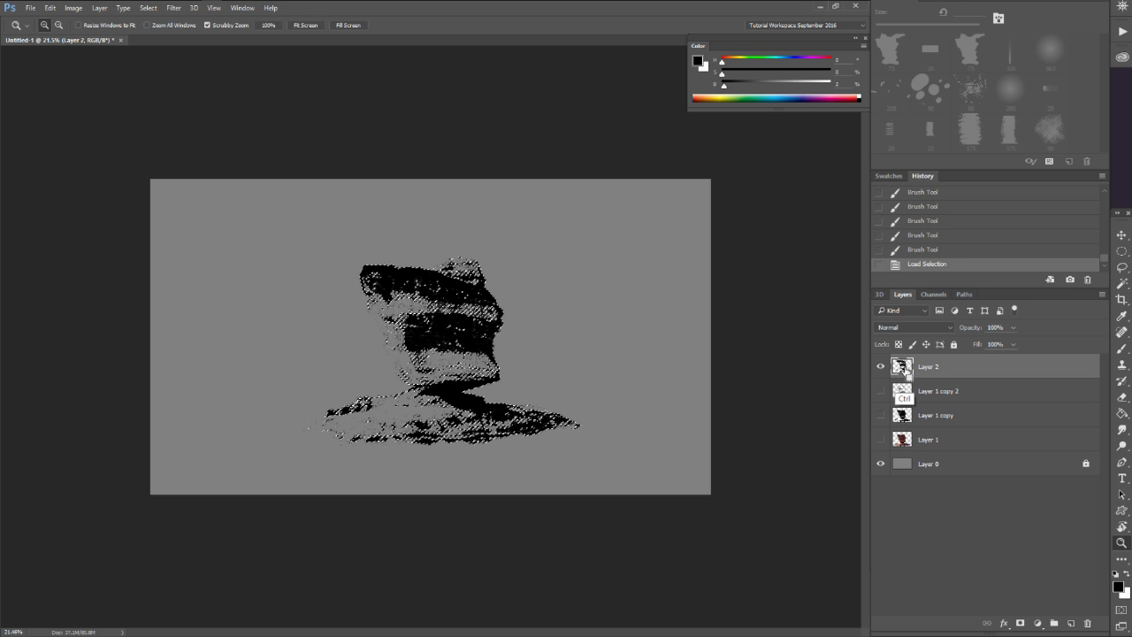
Make a work path from the selection with a tolerance of 2.0 pixels.
click(963, 295)
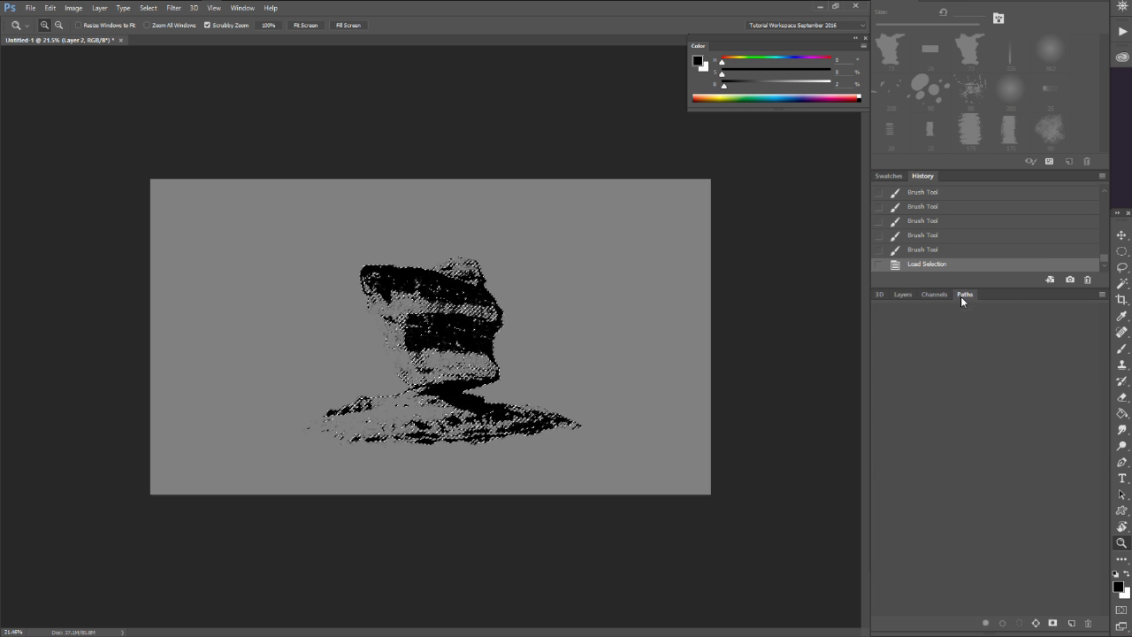
click(1101, 295)
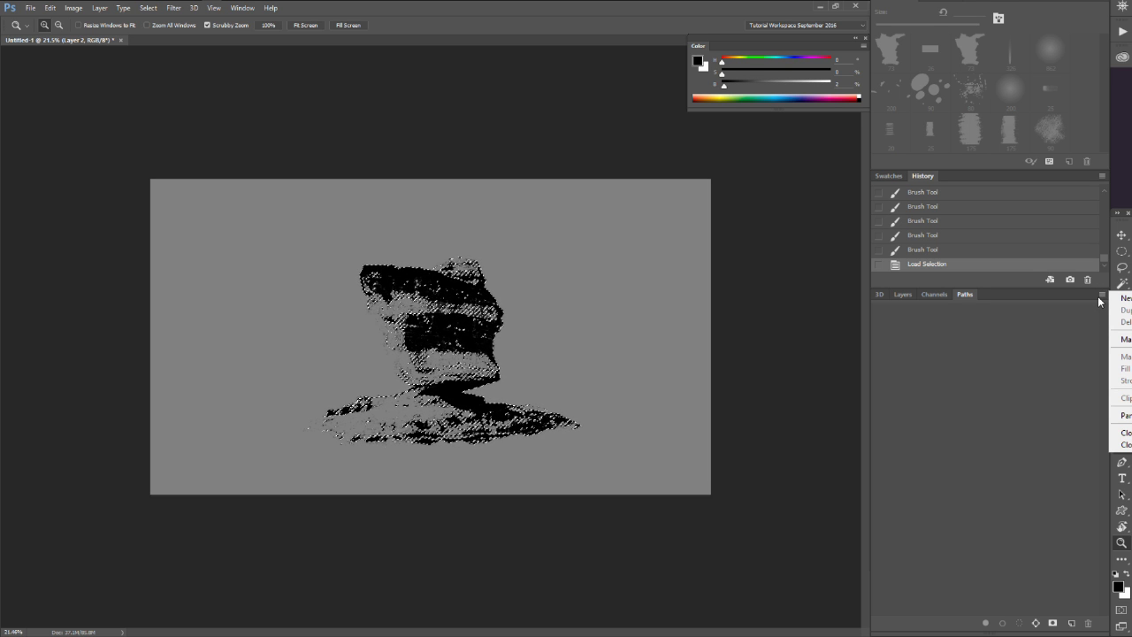
click(1100, 296)
click(1101, 295)
click(965, 295)
drag(961, 297, 596, 215)
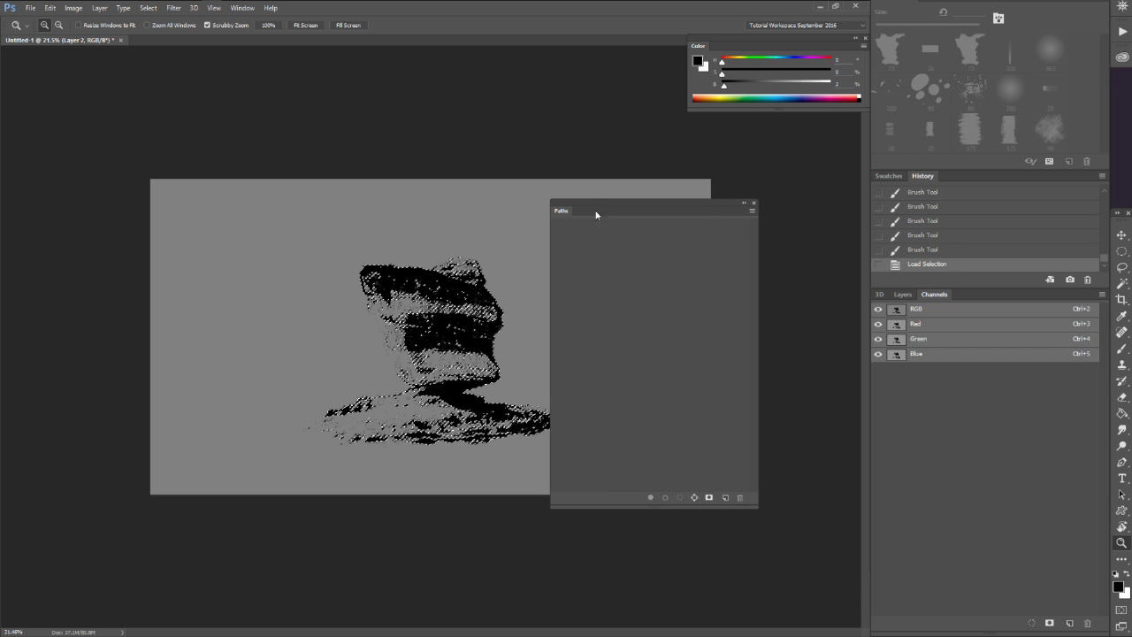
click(751, 210)
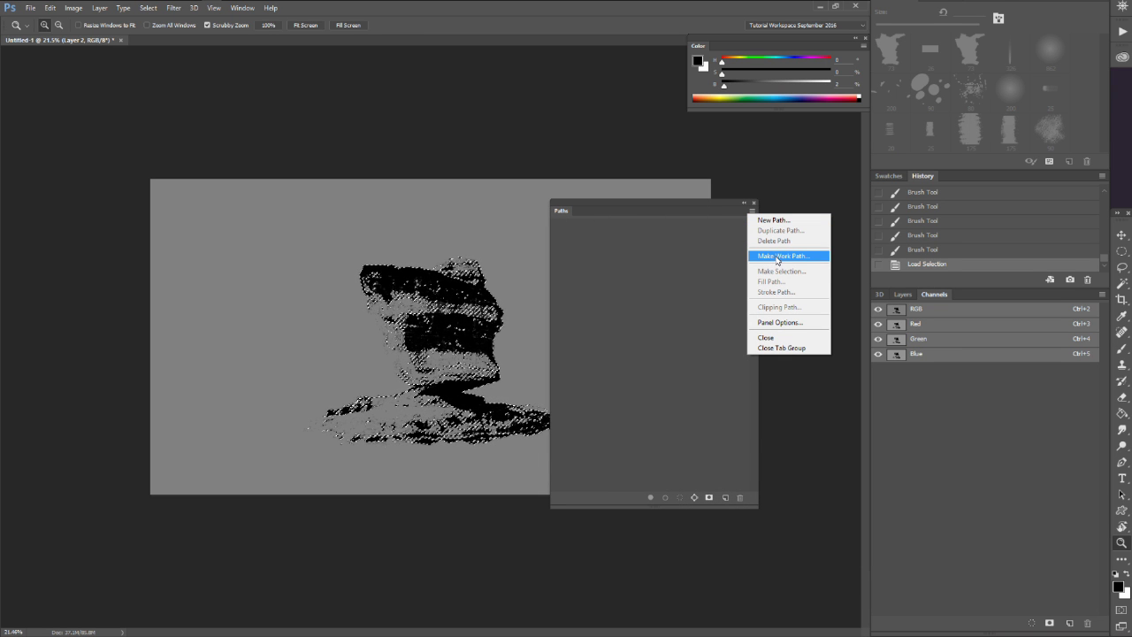
click(777, 257)
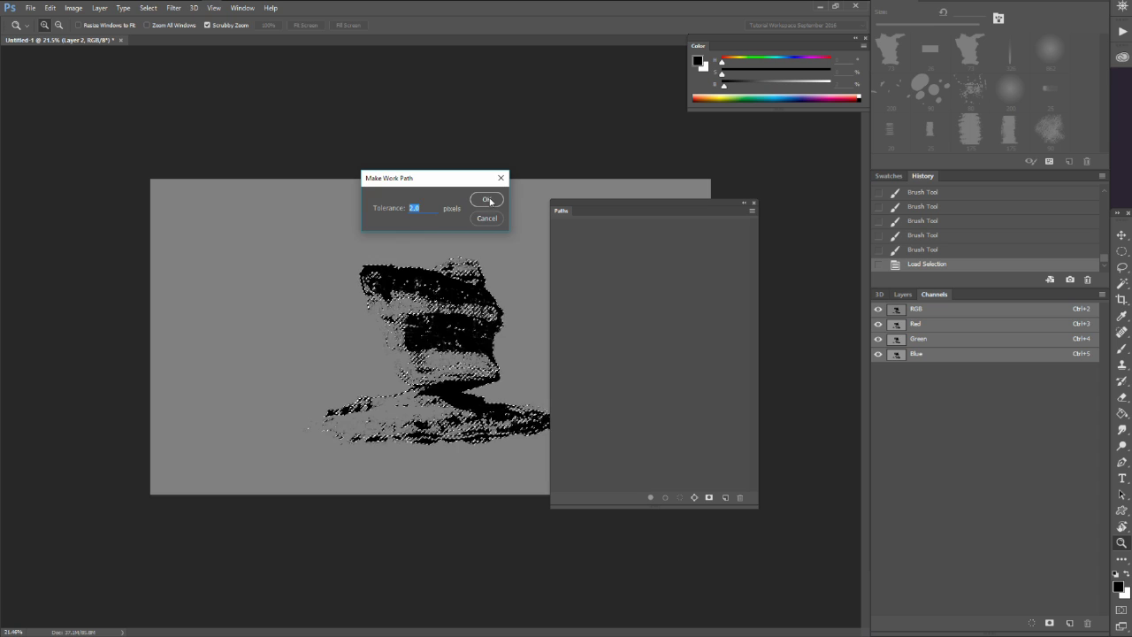
click(489, 200)
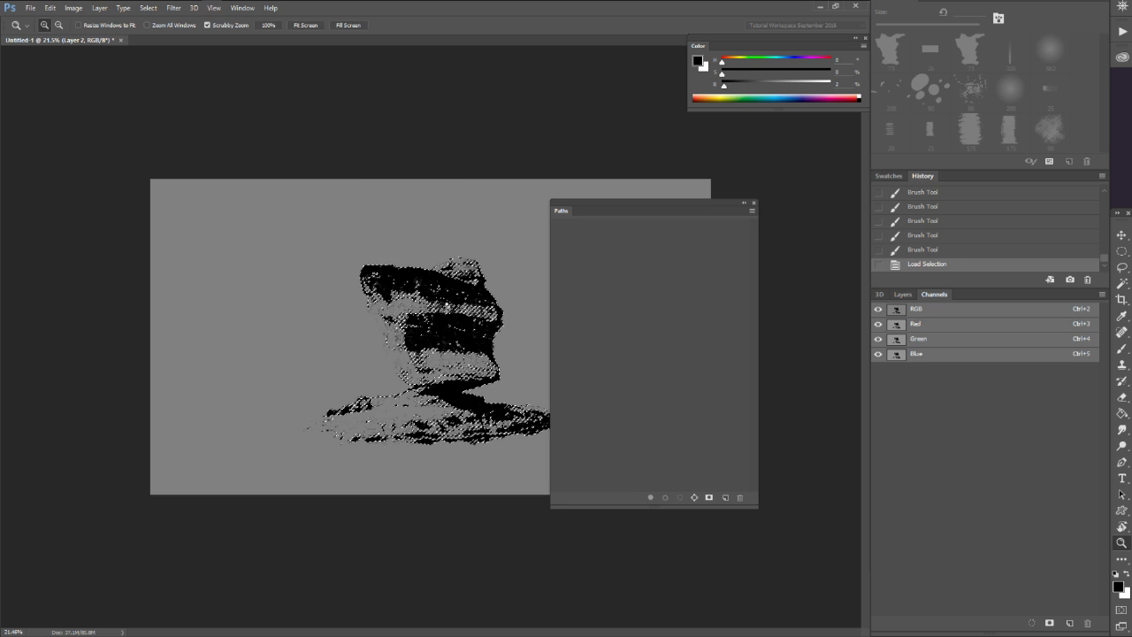
Inspect the work path up close, and undo it.
drag(426, 345, 532, 329)
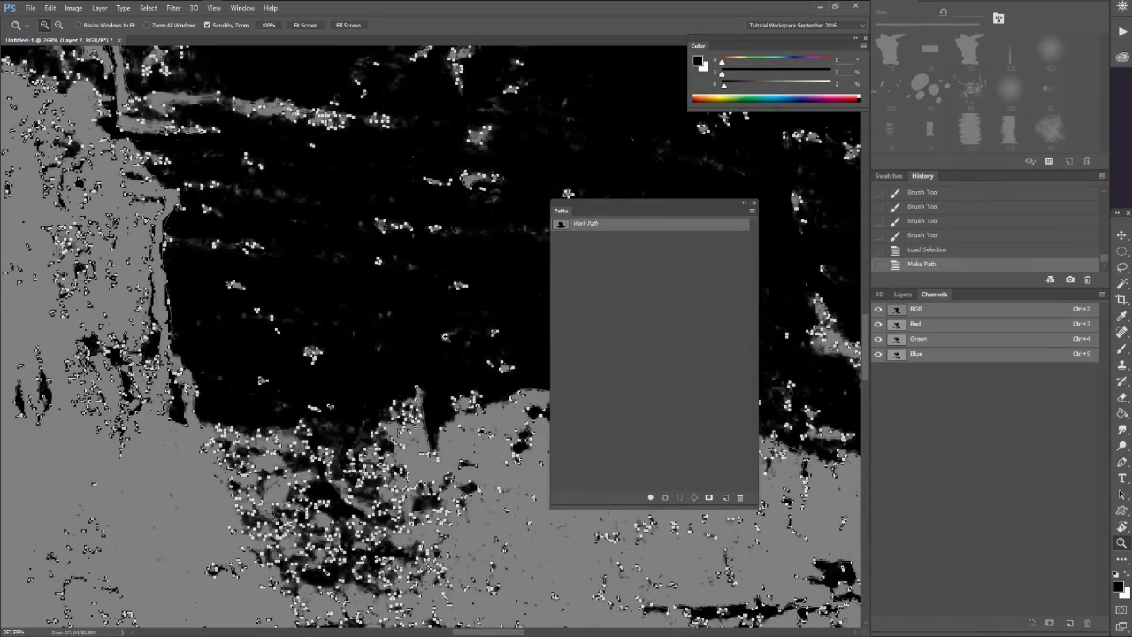
drag(436, 337, 365, 354)
key(ctrl+z)
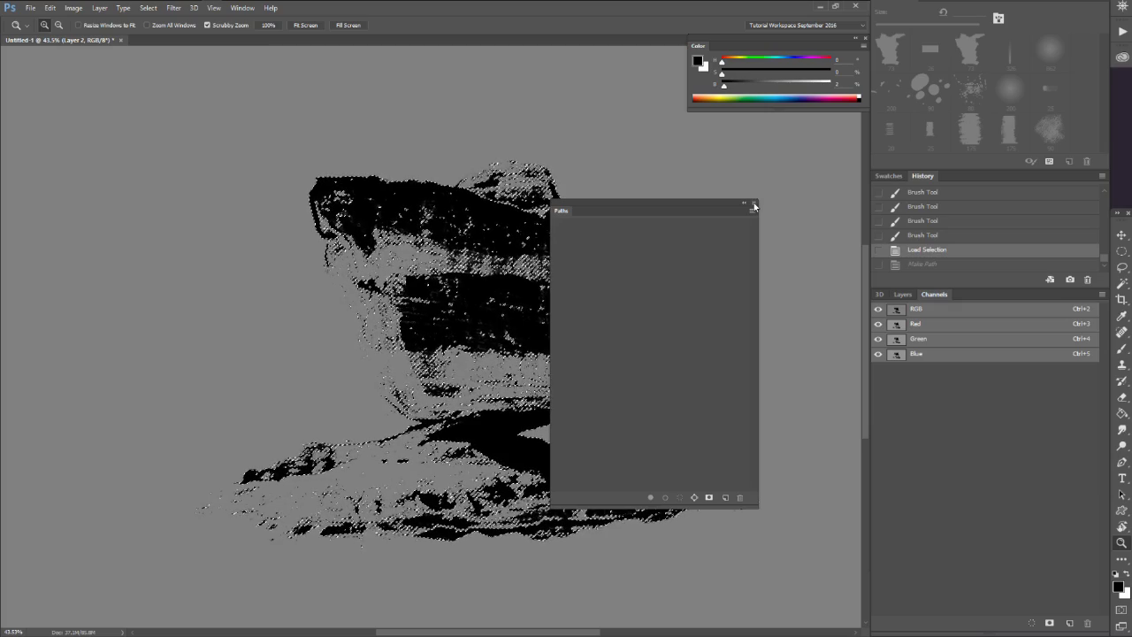
click(752, 204)
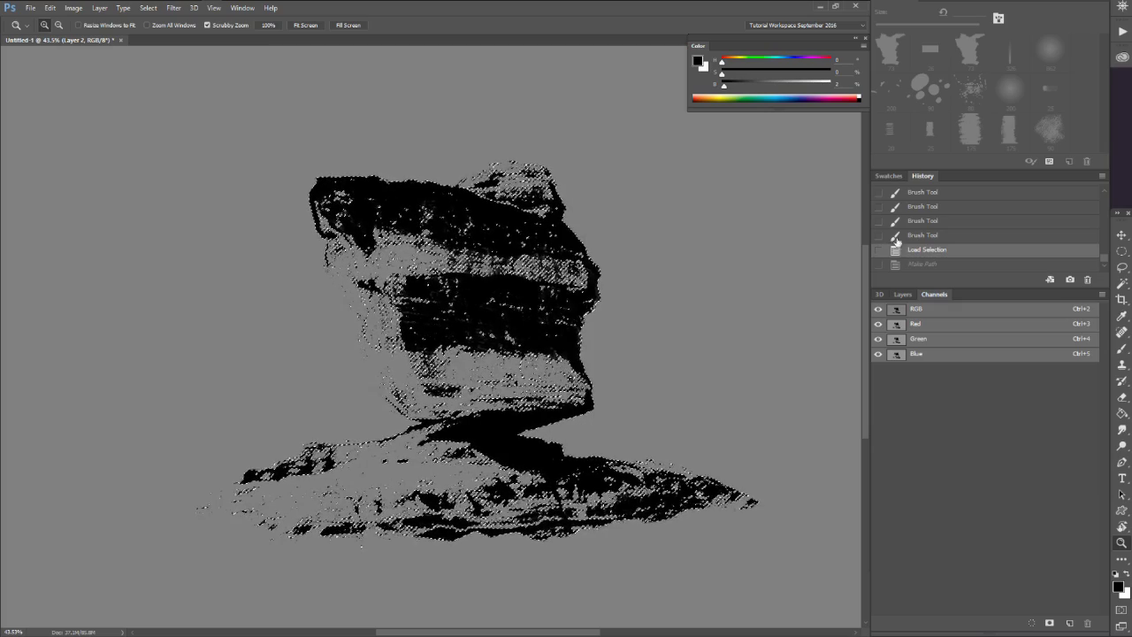
Move the rock's main connected black area from Layer 2 to a new layer in place, and hide Layer 2.
click(904, 294)
key(w)
key(ctrl+d)
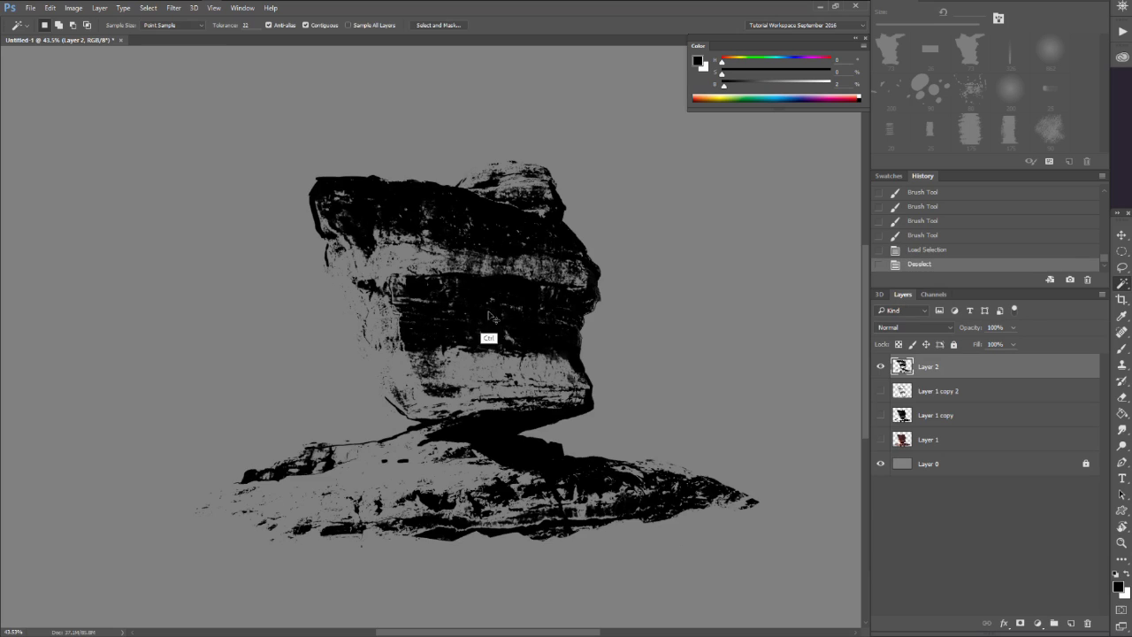
click(485, 315)
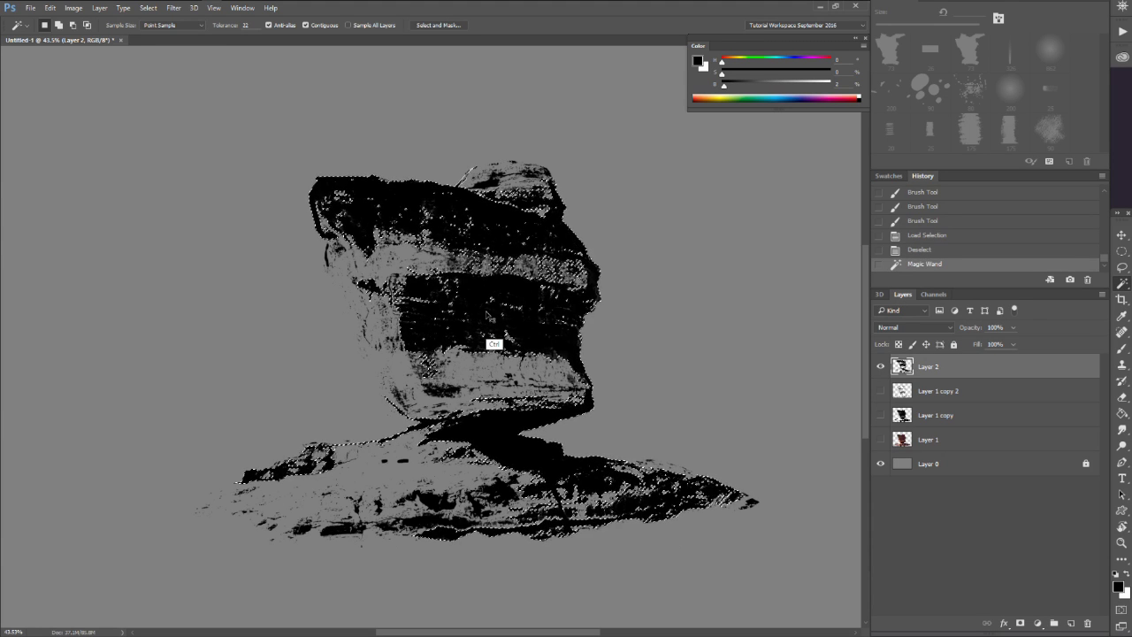
key(ctrl+x)
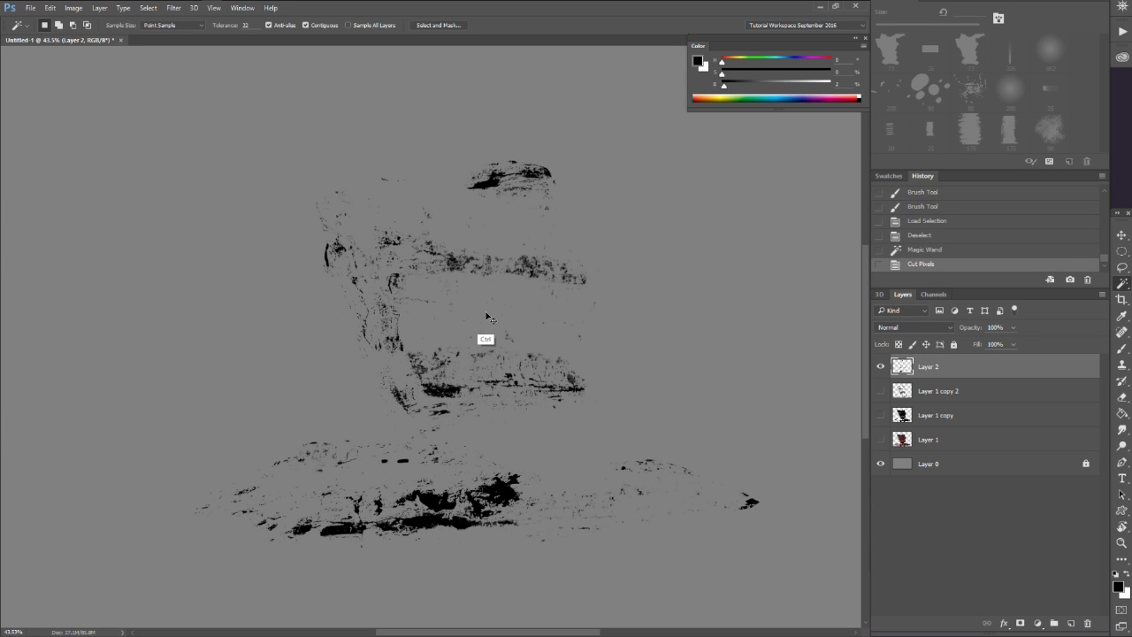
click(880, 366)
key(ctrl+shift+v)
key(z)
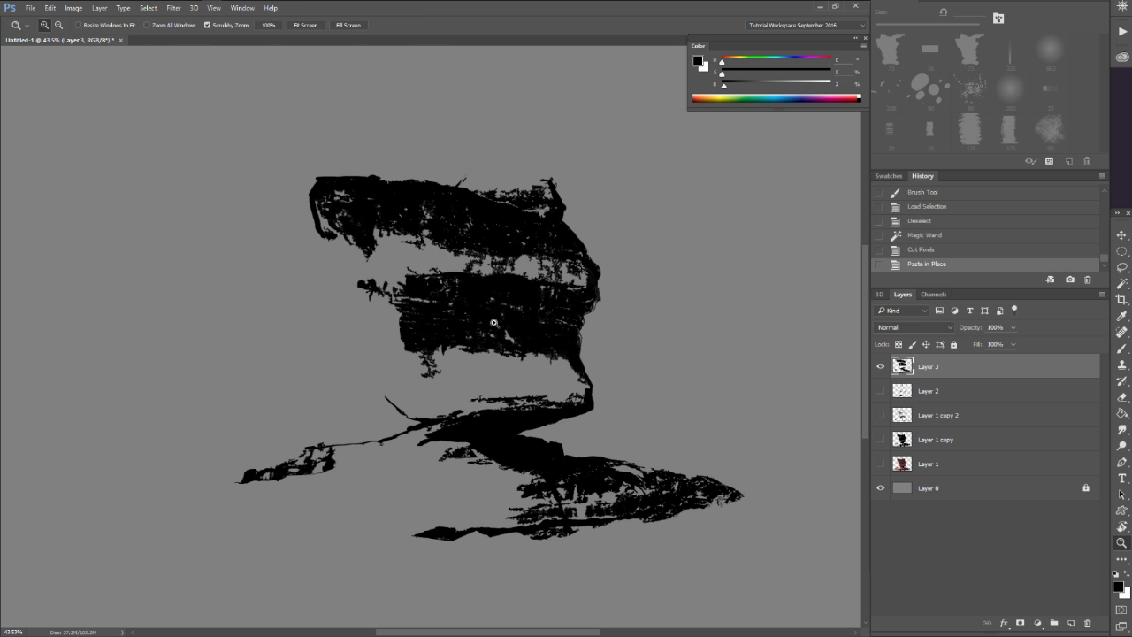
mouse_move(494, 322)
mouse_down()
mouse_move(528, 306)
mouse_move(501, 323)
mouse_up()
Undo the paste, cut and selection changes as well as the last two brush strokes on Layer 2.
key(ctrl+alt+z)
key(ctrl+alt+z)
key(ctrl+alt+z)
key(ctrl+alt+z)
key(ctrl+alt+z)
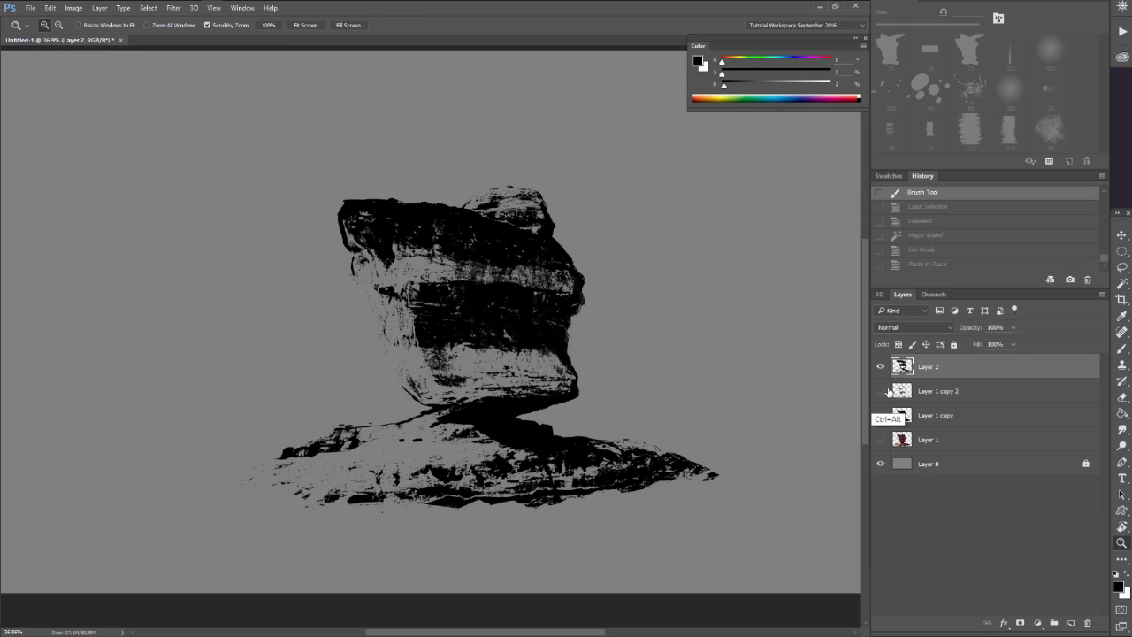
key(ctrl+alt+z)
key(ctrl+alt+z)
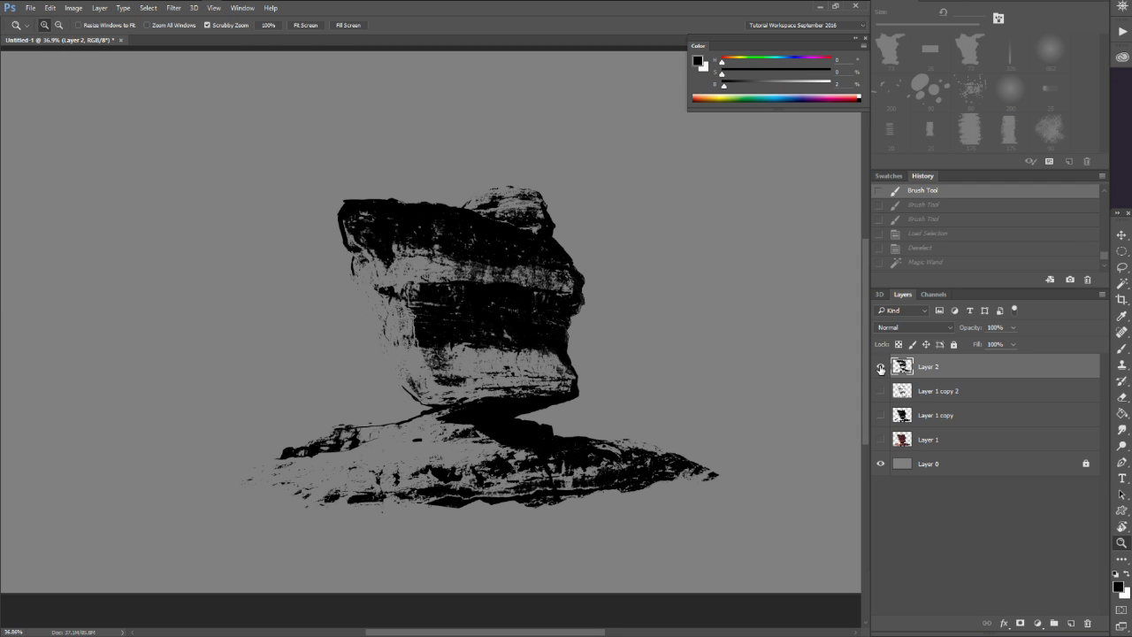
click(880, 368)
click(880, 367)
Try Filter Gallery effects such as Cutout, Dry Brush, Paint Daubs, Sponge and Rough Pastels on Layer 2, and cancel.
click(173, 8)
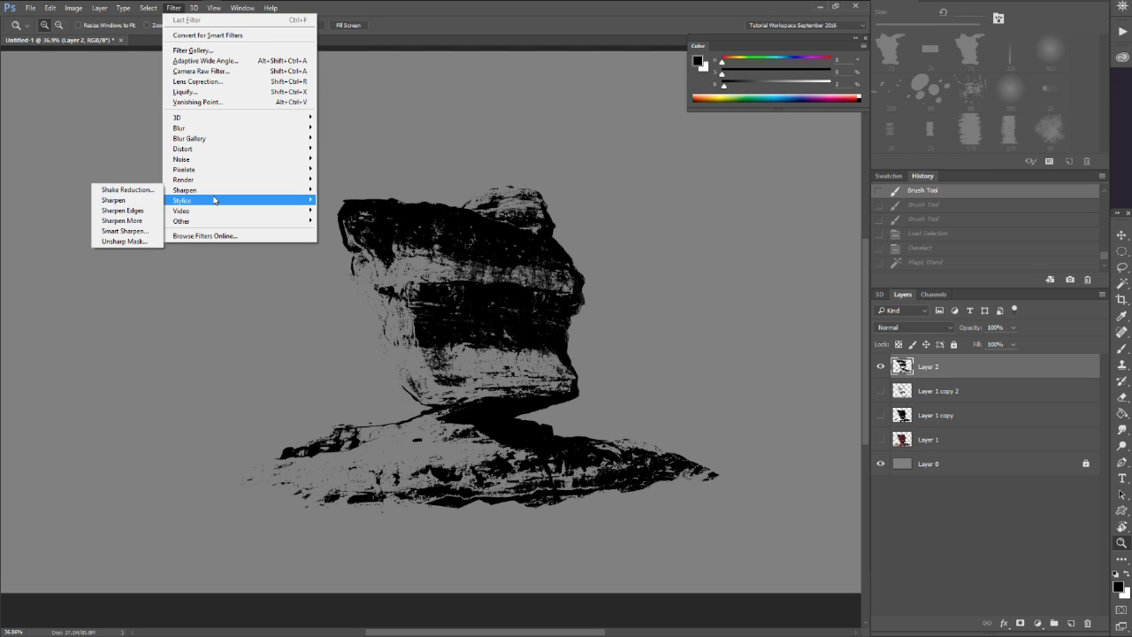
mouse_move(212, 202)
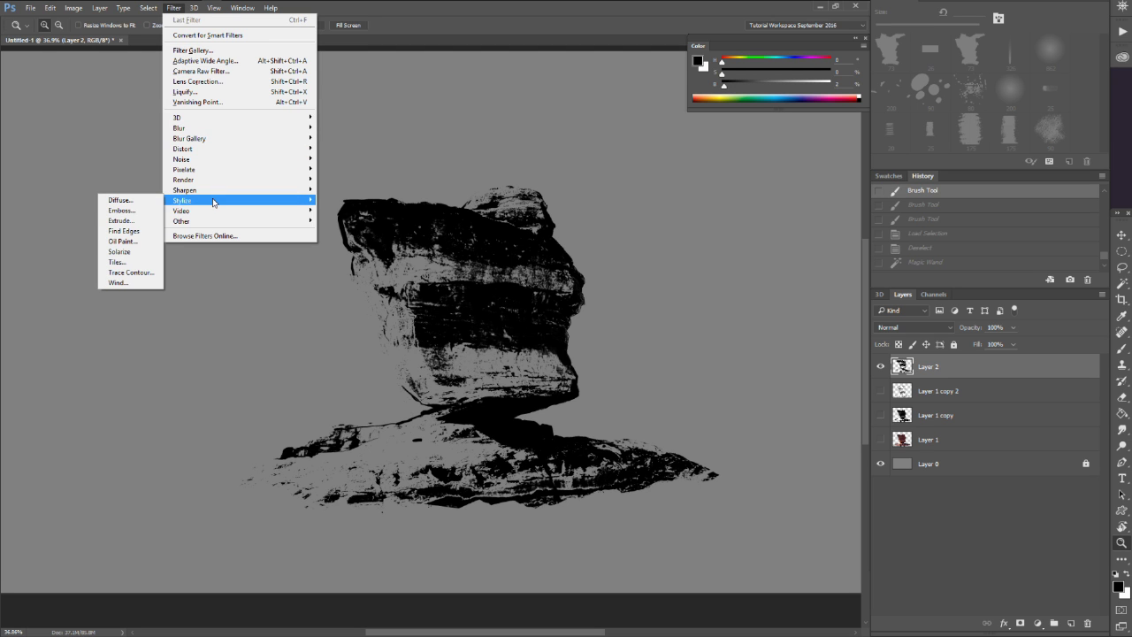
click(210, 50)
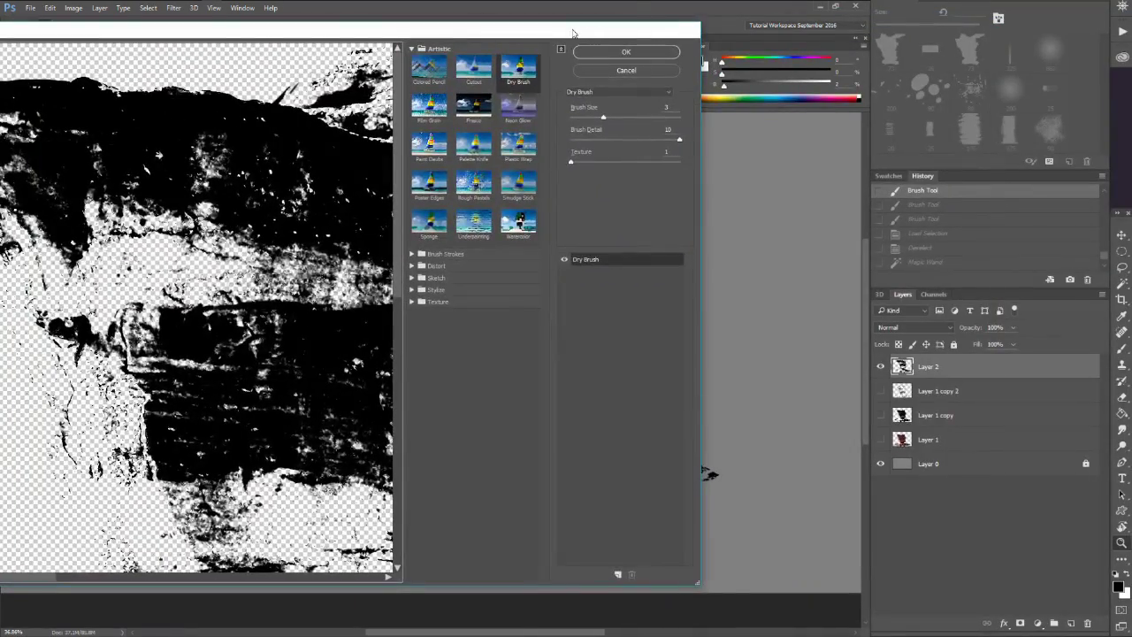
drag(572, 32, 669, 35)
click(569, 71)
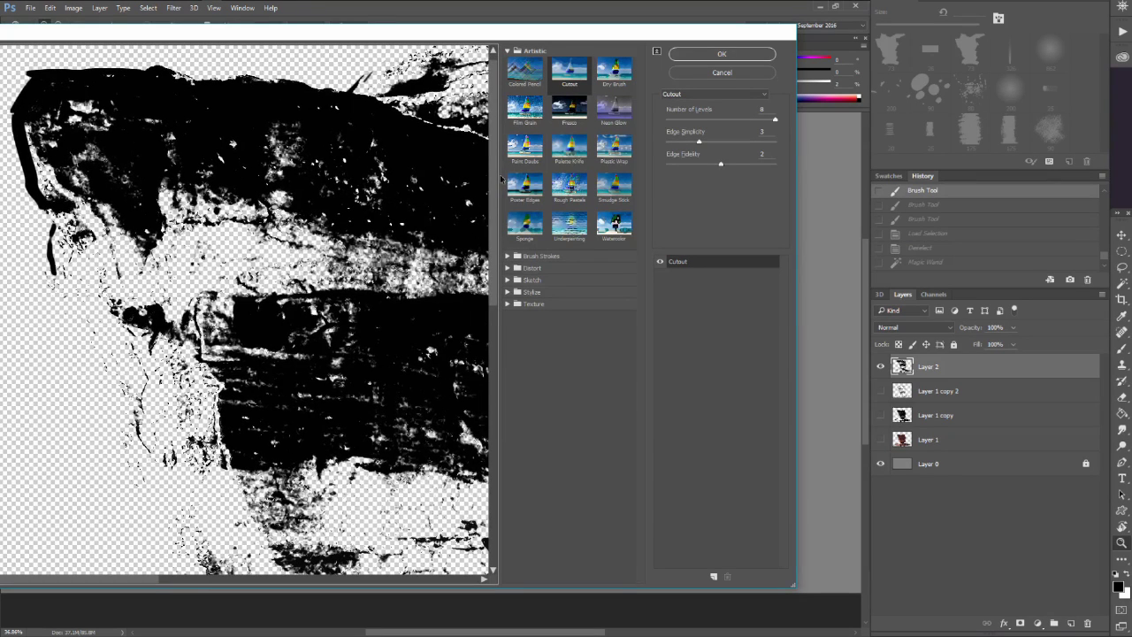
click(601, 82)
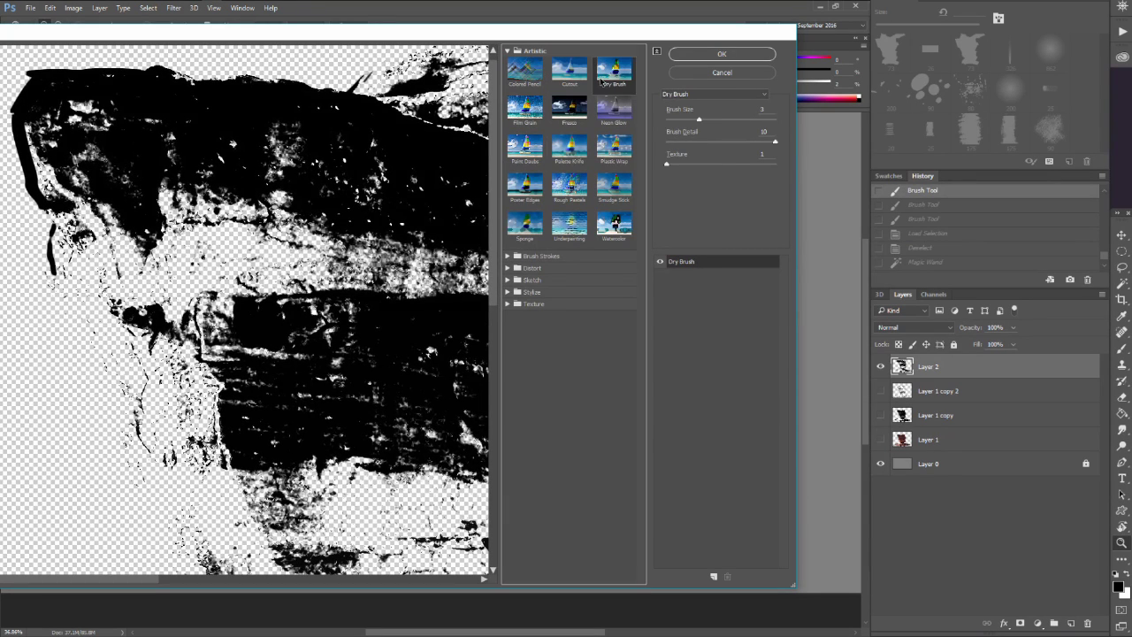
click(534, 118)
click(541, 151)
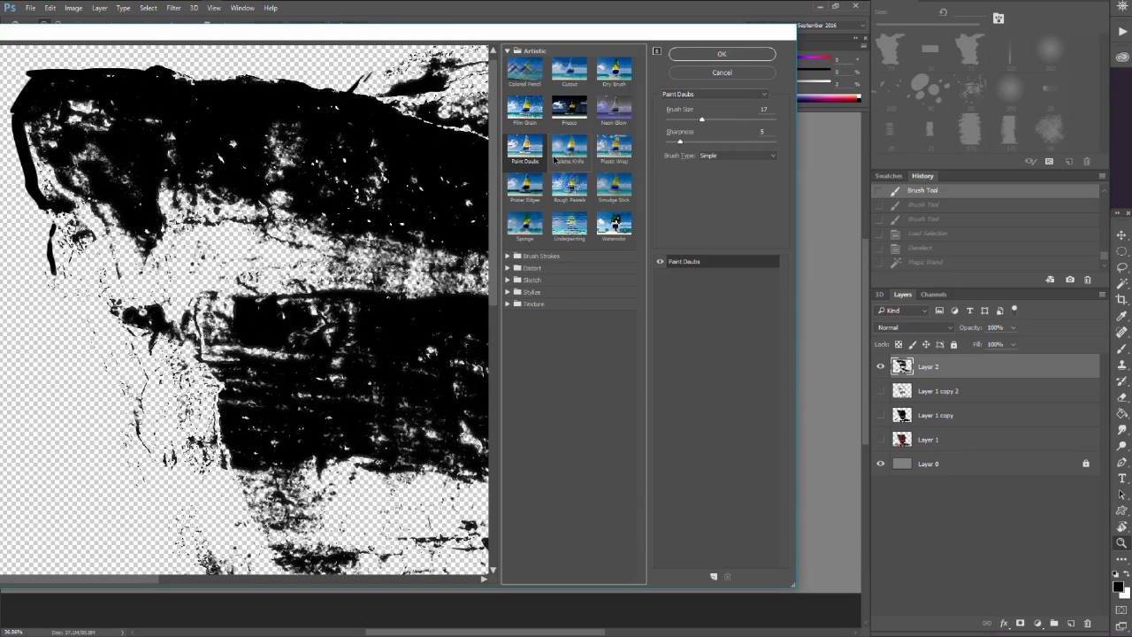
click(543, 189)
click(570, 225)
click(525, 226)
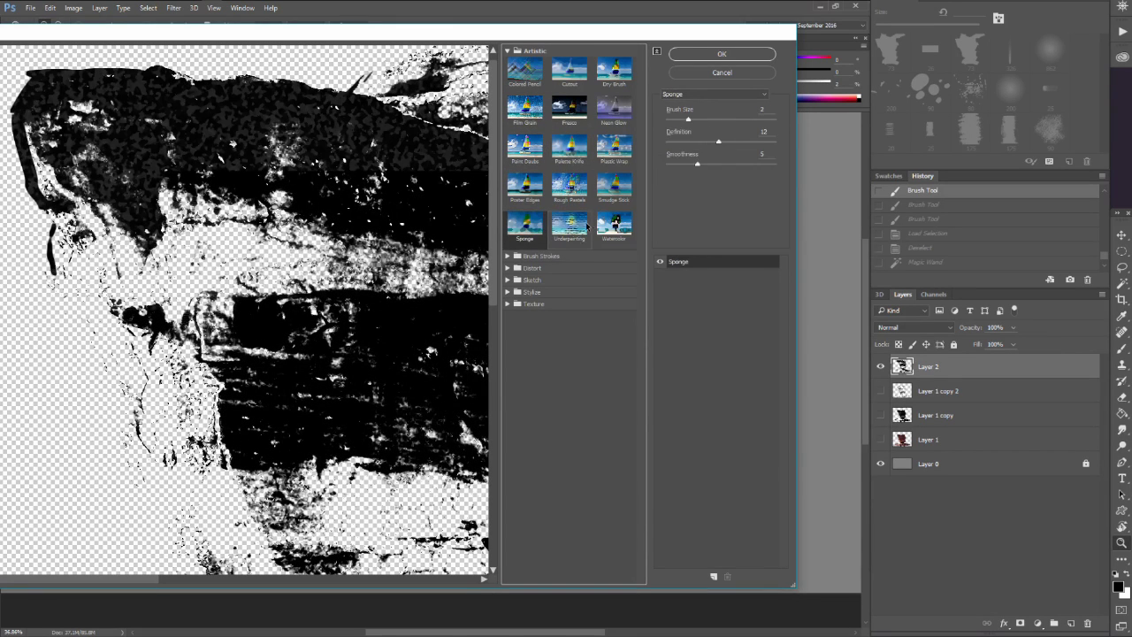
click(570, 225)
click(564, 189)
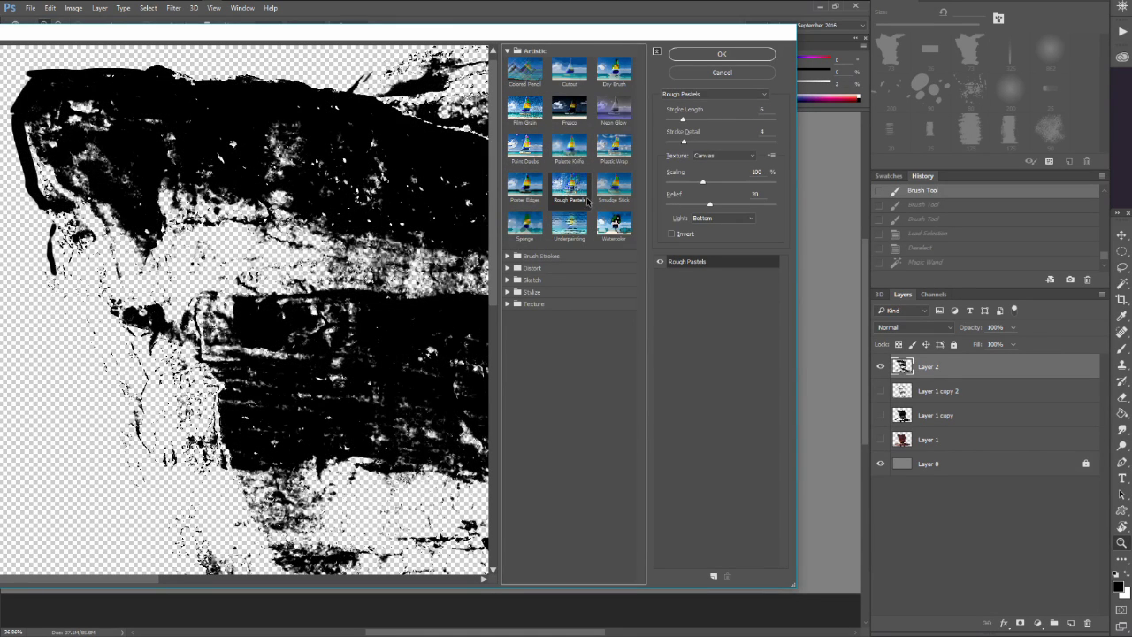
click(721, 74)
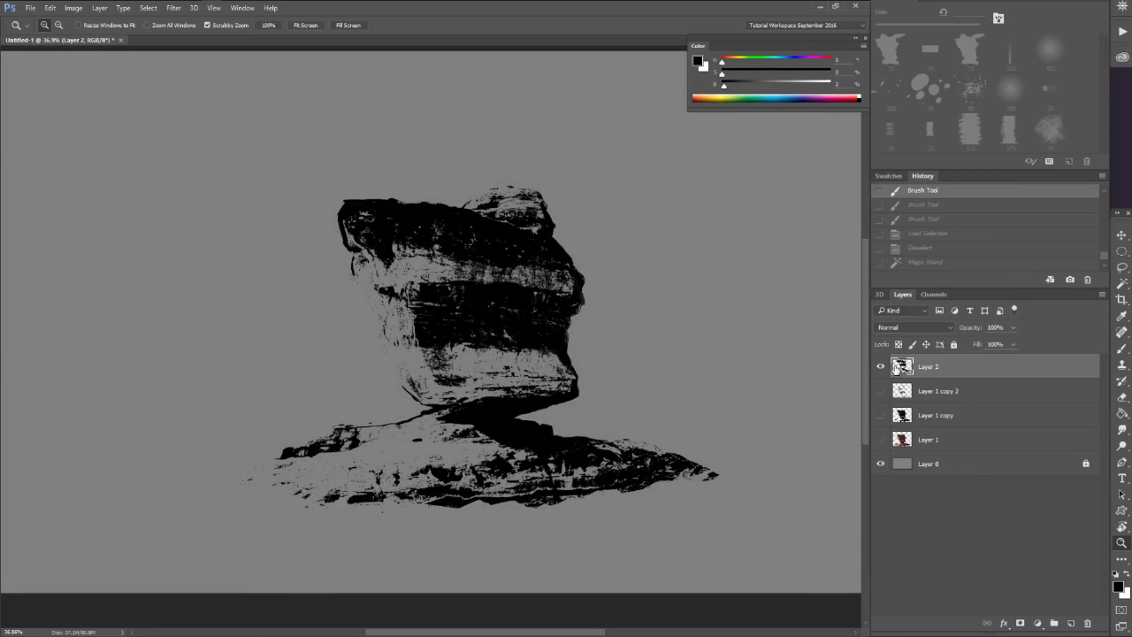
Hide Layer 2, duplicate Layer 1 copy, and leave only the duplicate visible above the grey background.
click(880, 366)
click(879, 391)
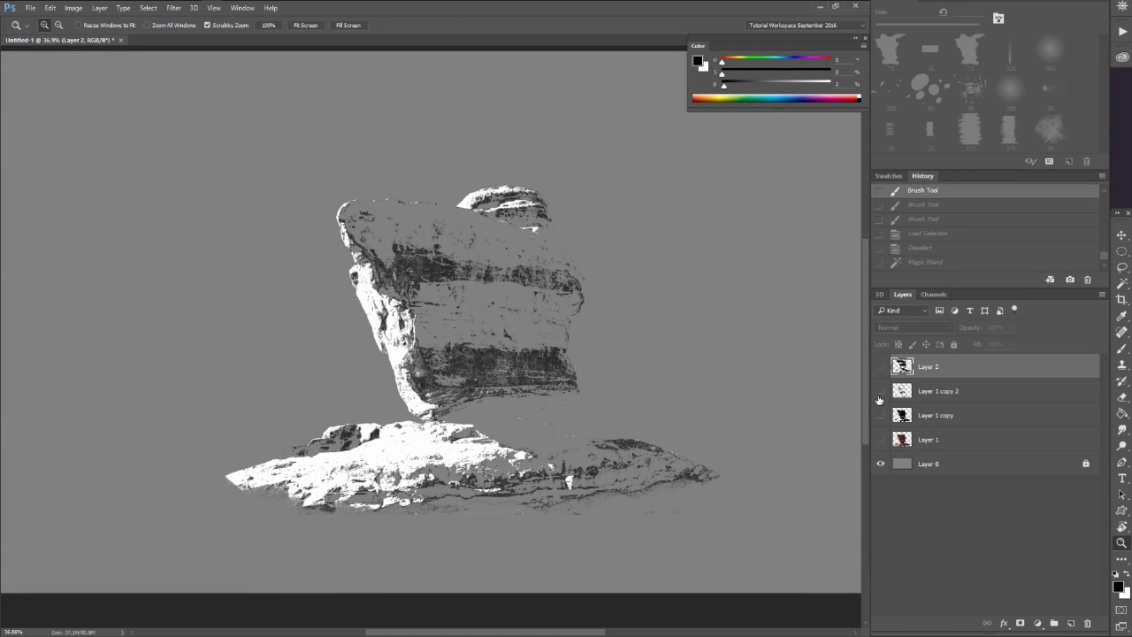
click(880, 391)
click(879, 415)
click(902, 415)
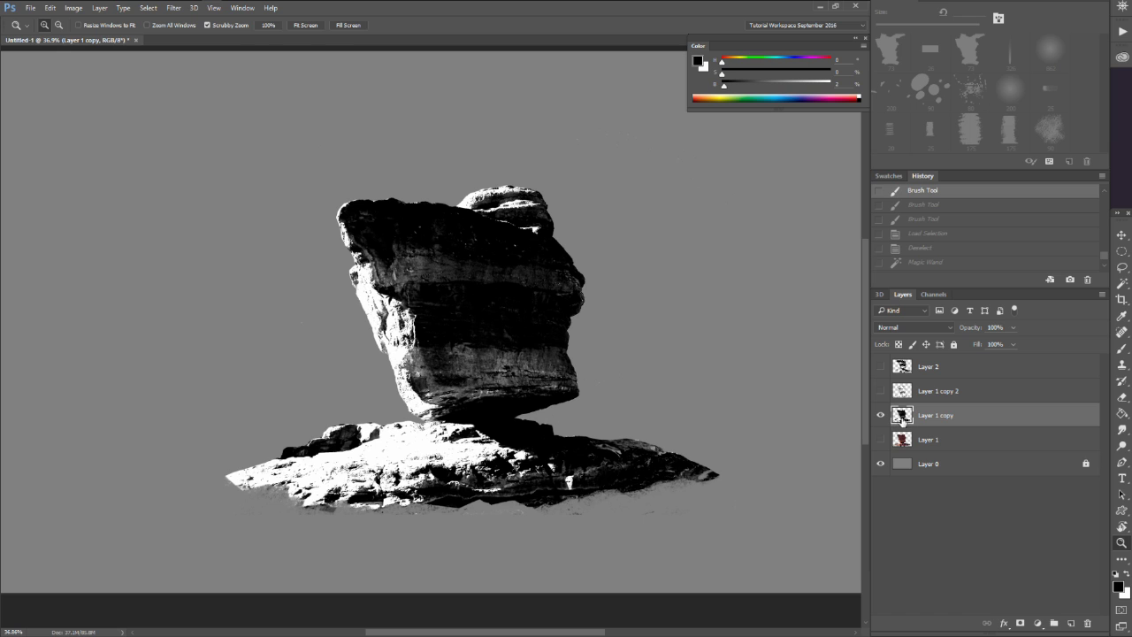
drag(902, 416, 1069, 622)
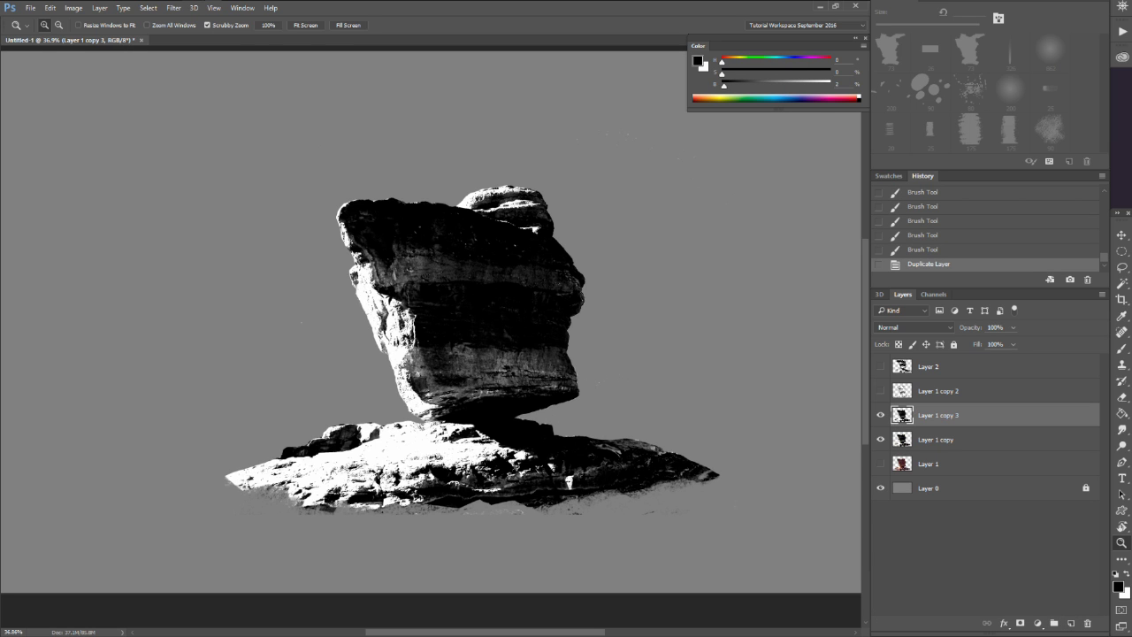
click(879, 439)
Open the Filter Gallery on Layer 1 copy 3 and preview the Cutout effect across the rock and its base.
click(195, 9)
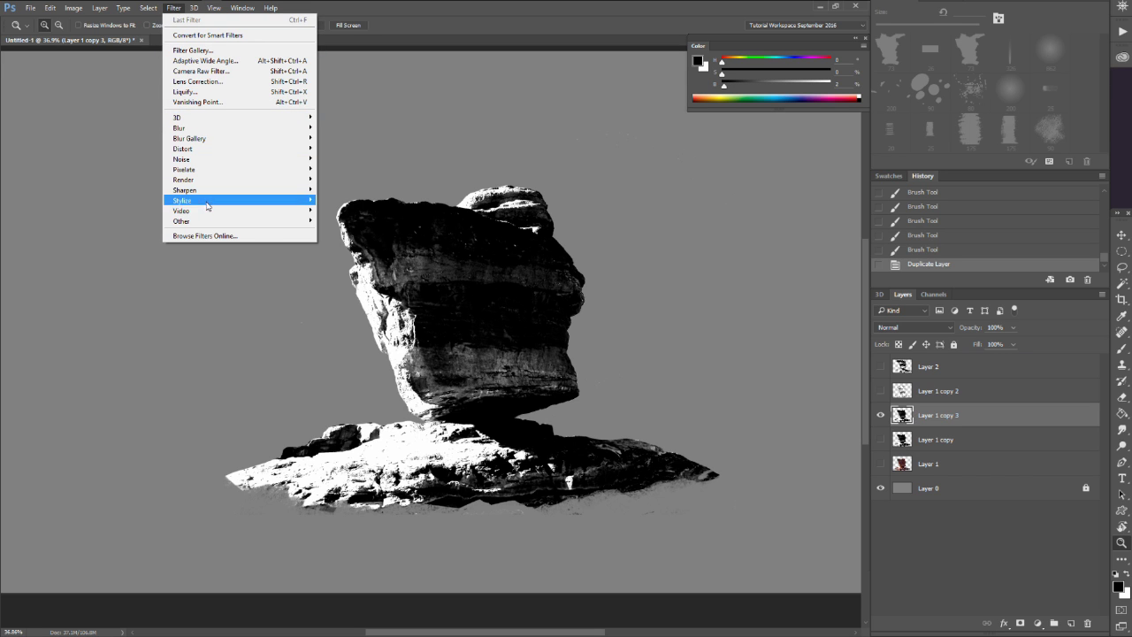
mouse_move(205, 219)
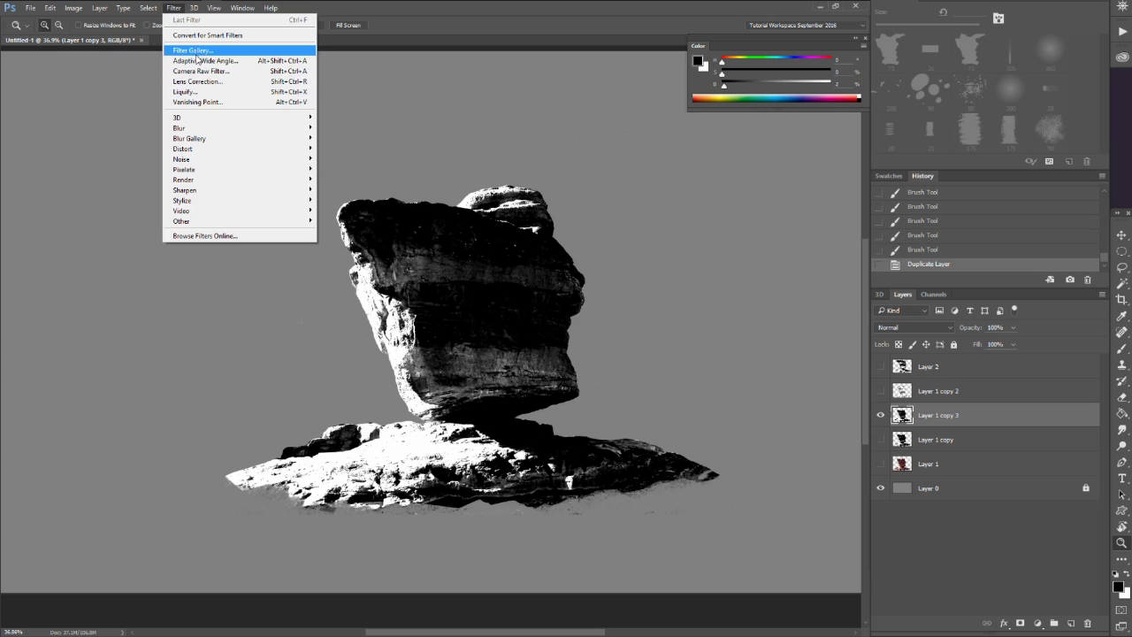
click(264, 50)
mouse_move(468, 231)
mouse_down()
mouse_move(371, 202)
mouse_move(328, 211)
mouse_up()
drag(431, 242, 358, 207)
click(641, 76)
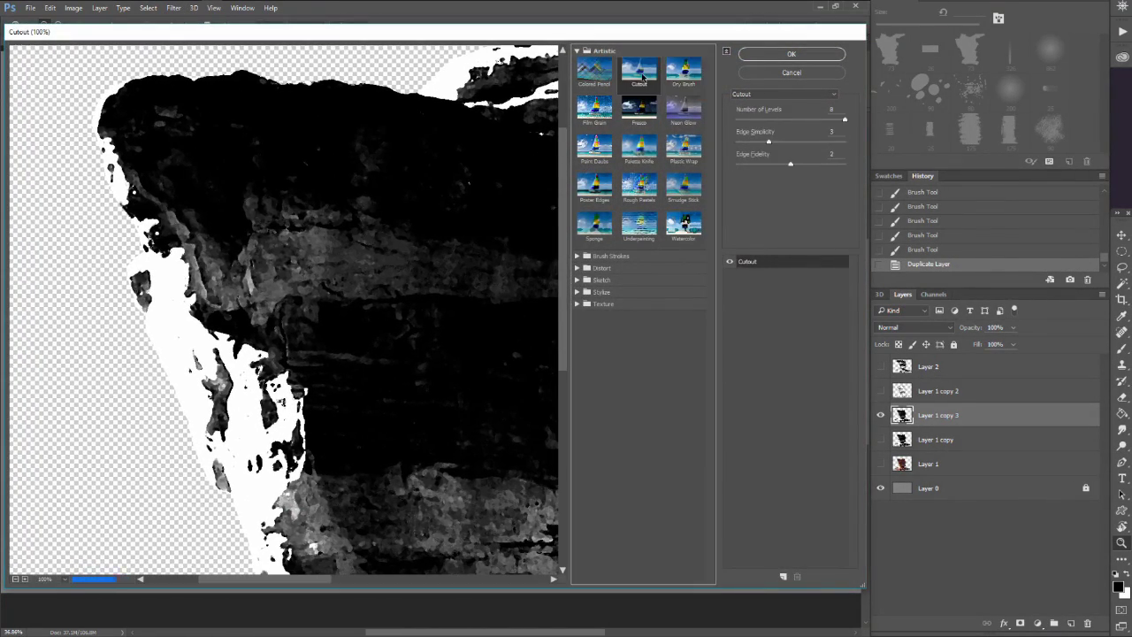
drag(400, 327, 306, 227)
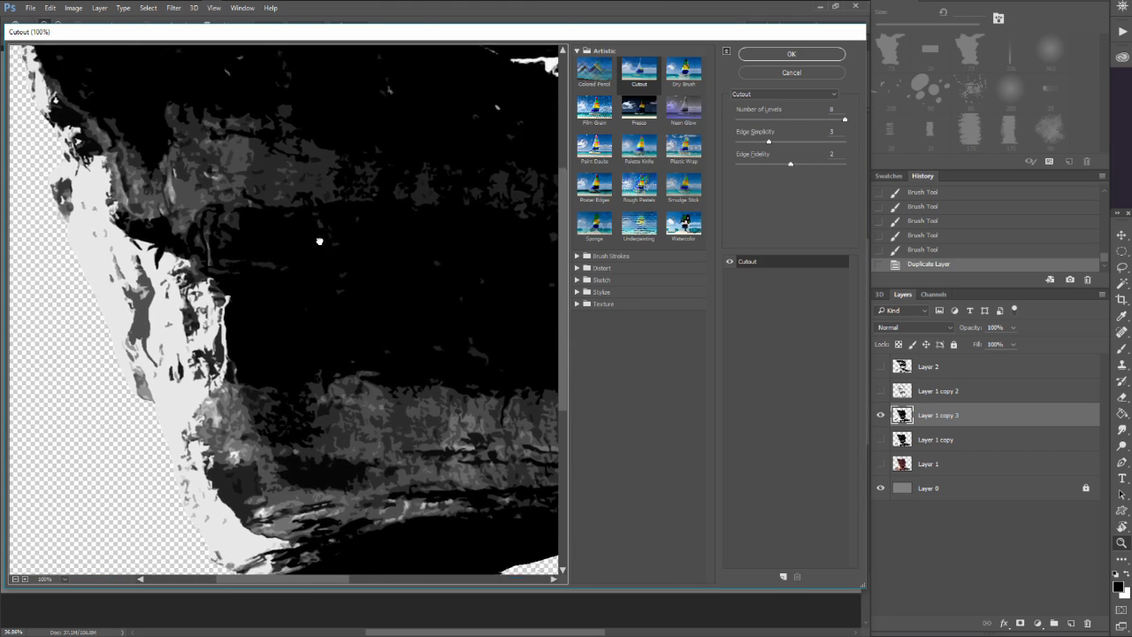
drag(345, 273, 391, 276)
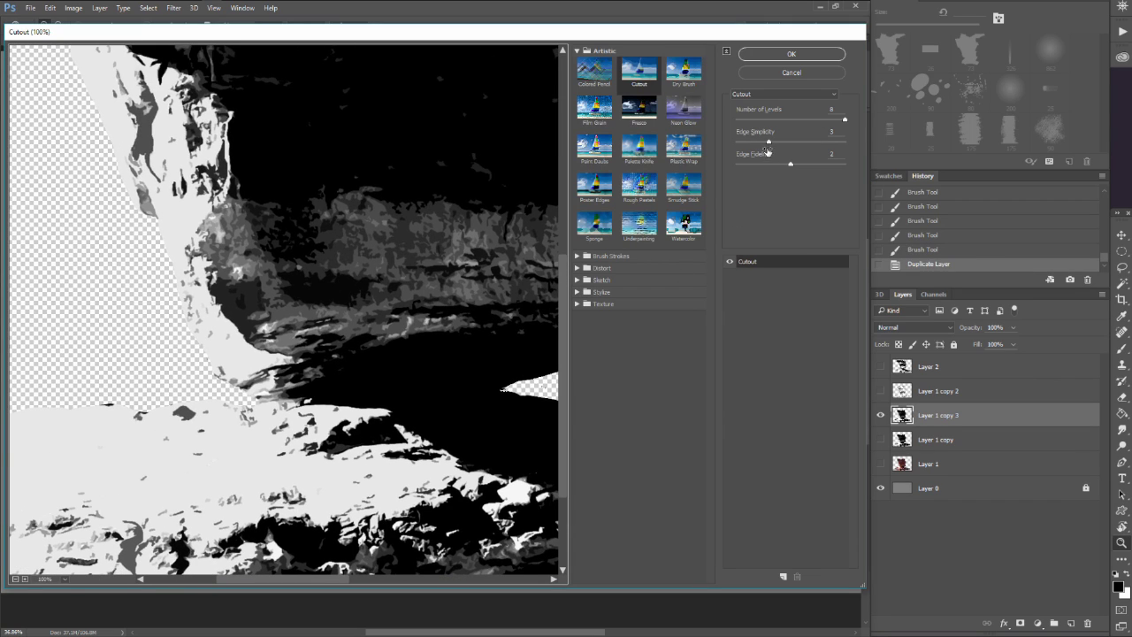
Apply the Cutout filter with Number of Levels 8, Edge Simplicity 5 and Edge Fidelity 2.
drag(767, 142, 750, 145)
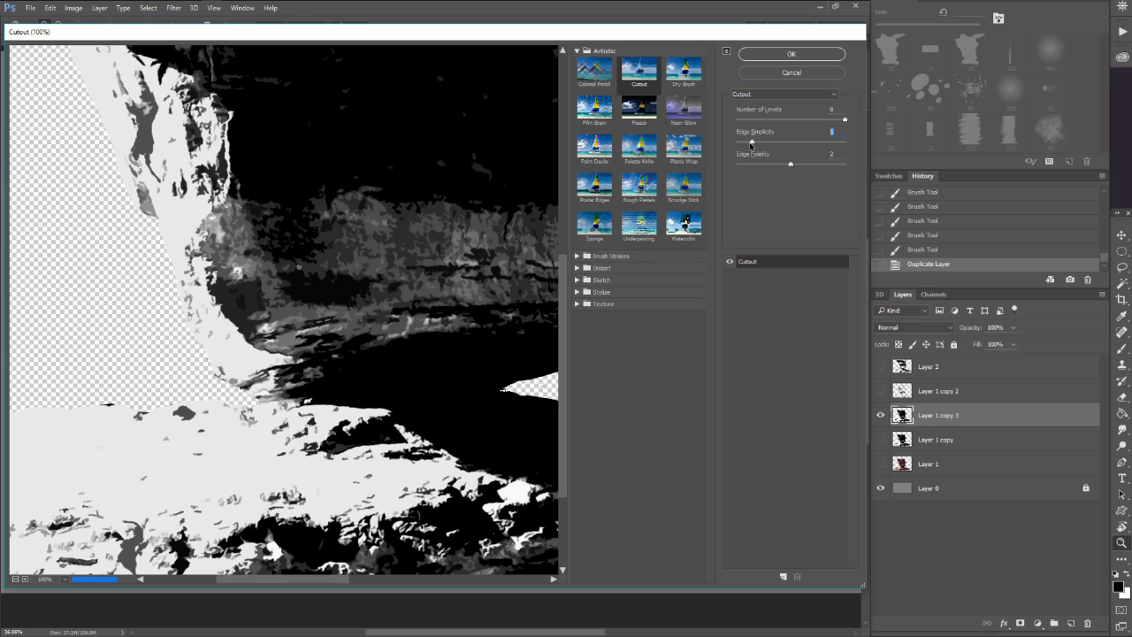
click(786, 142)
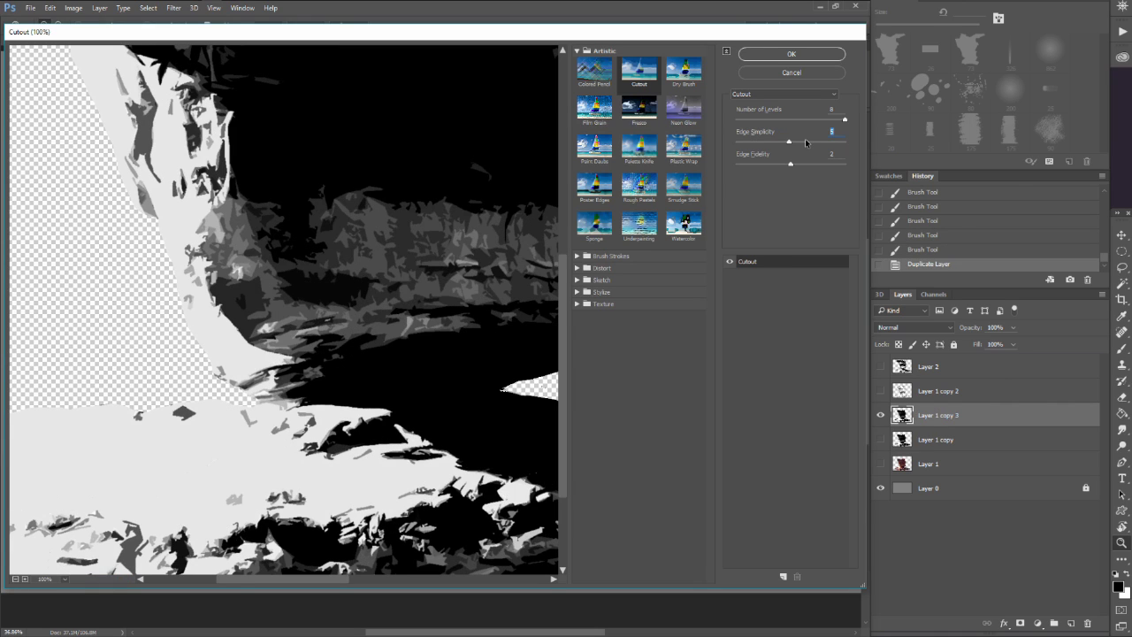
click(843, 165)
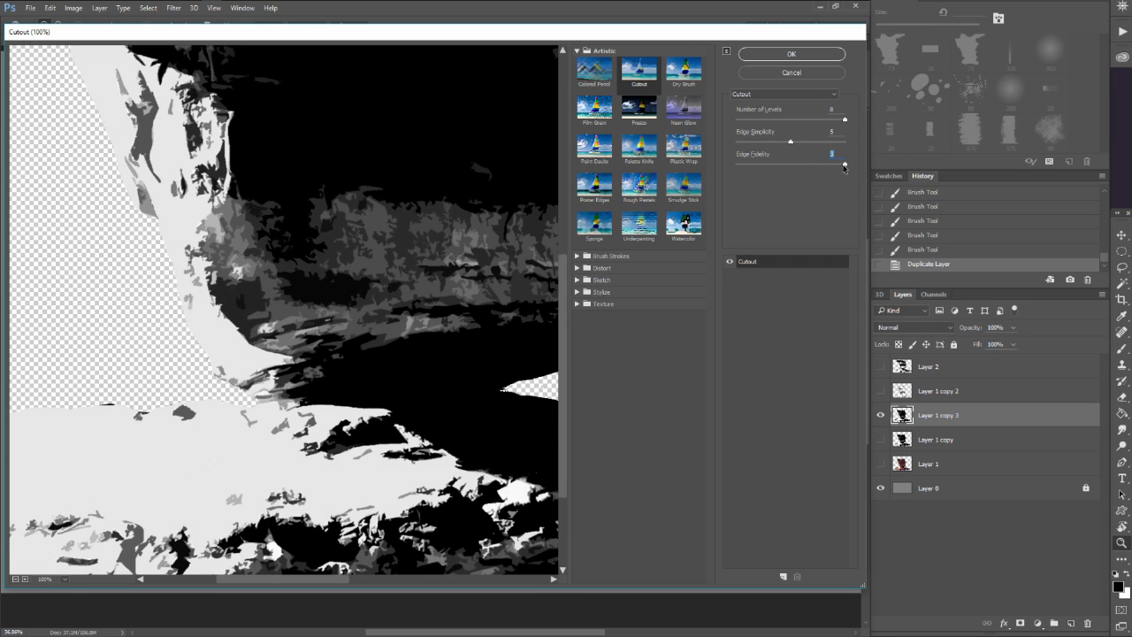
click(752, 167)
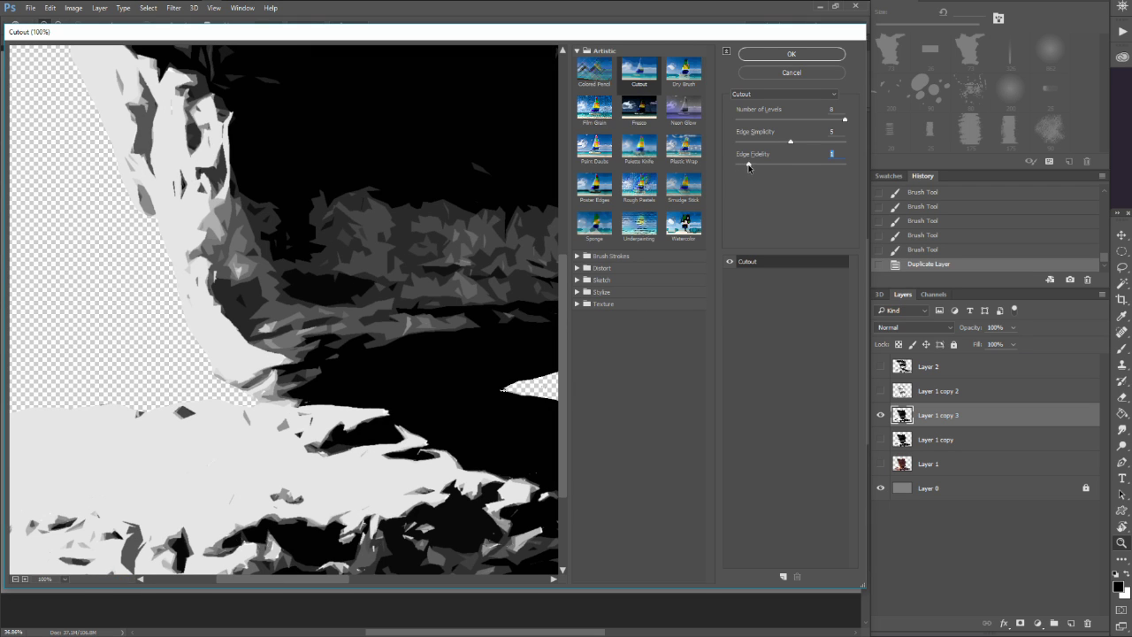
drag(749, 165, 771, 165)
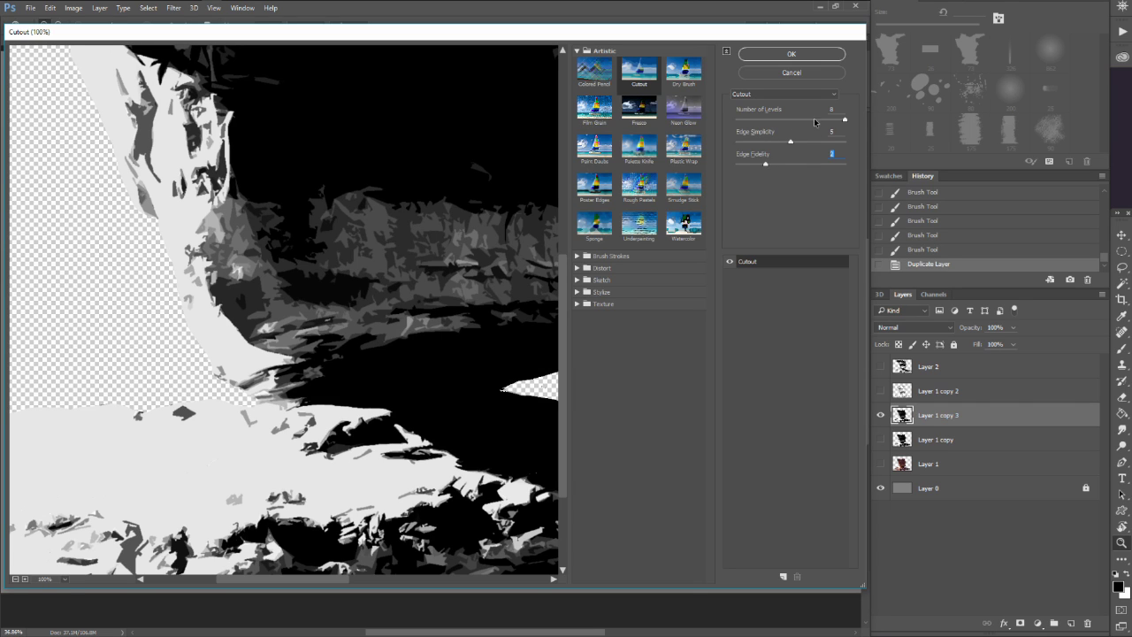
drag(844, 121, 794, 124)
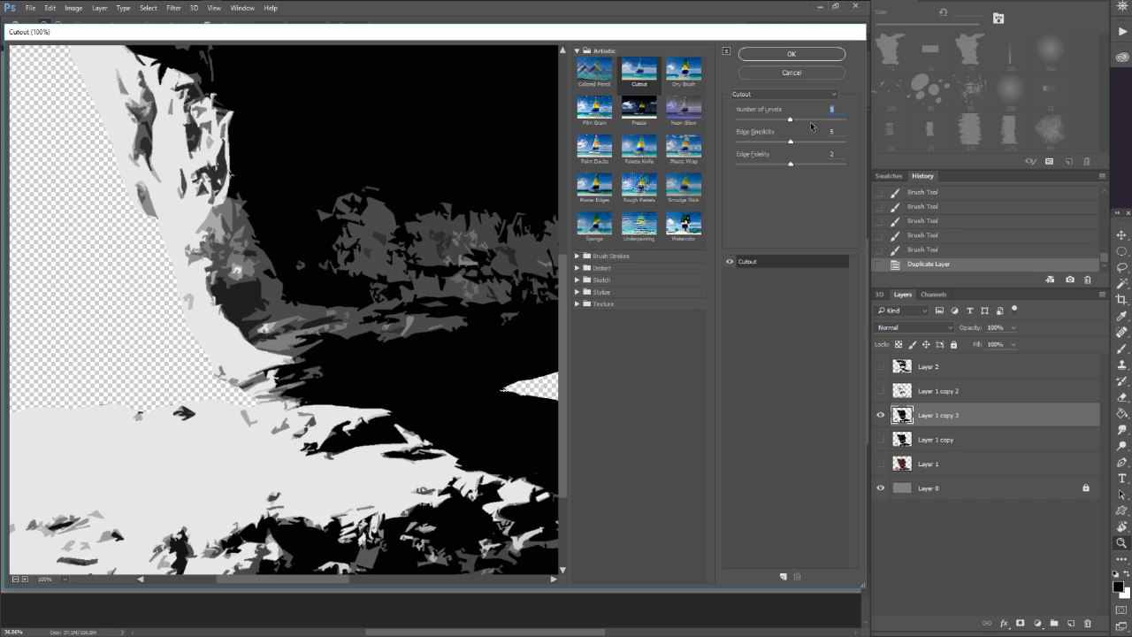
drag(811, 125, 837, 120)
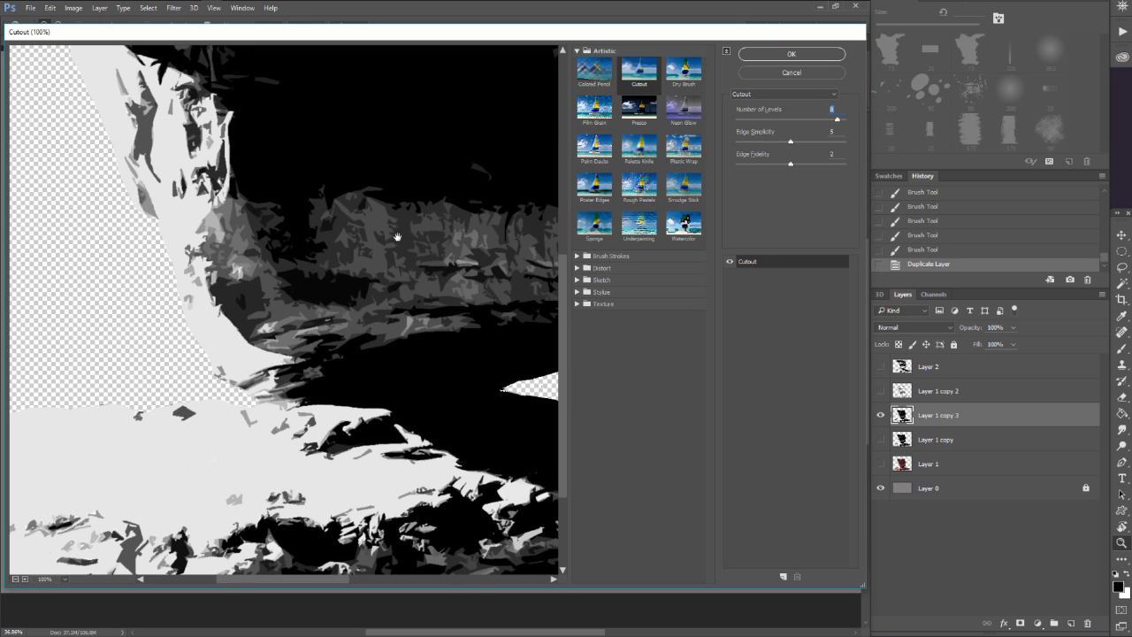
drag(397, 235, 363, 224)
click(790, 56)
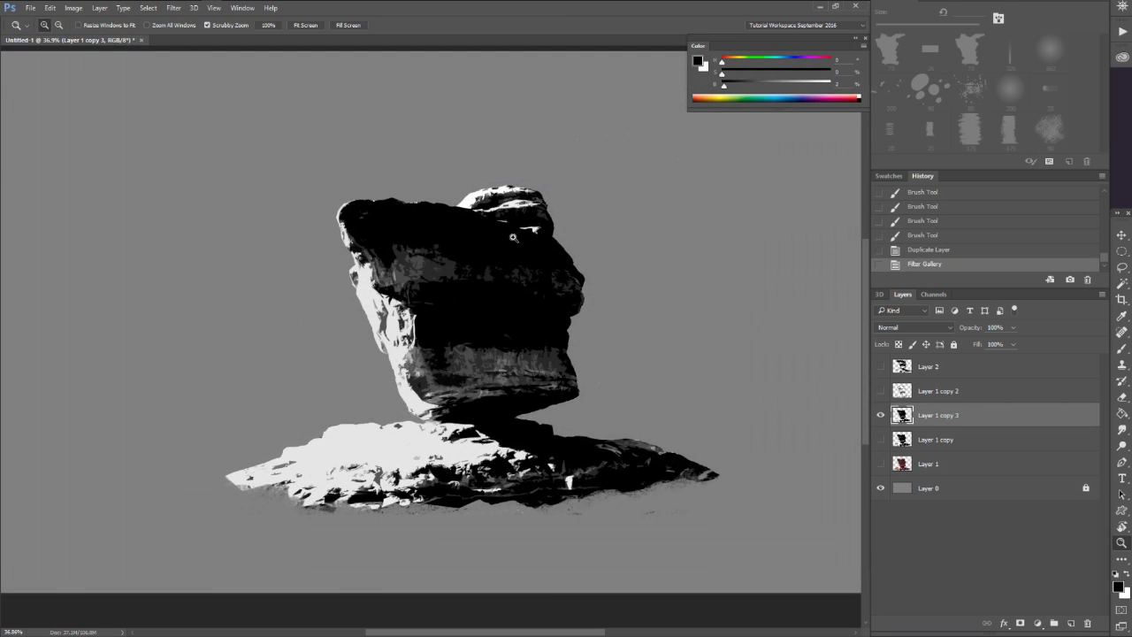
Compare the rock before and after the Cutout filter by repeatedly undoing and redoing it.
drag(440, 311, 505, 232)
key(ctrl+z)
key(ctrl+z)
key(ctrl+z)
key(ctrl+z)
drag(536, 269, 516, 269)
key(ctrl+z)
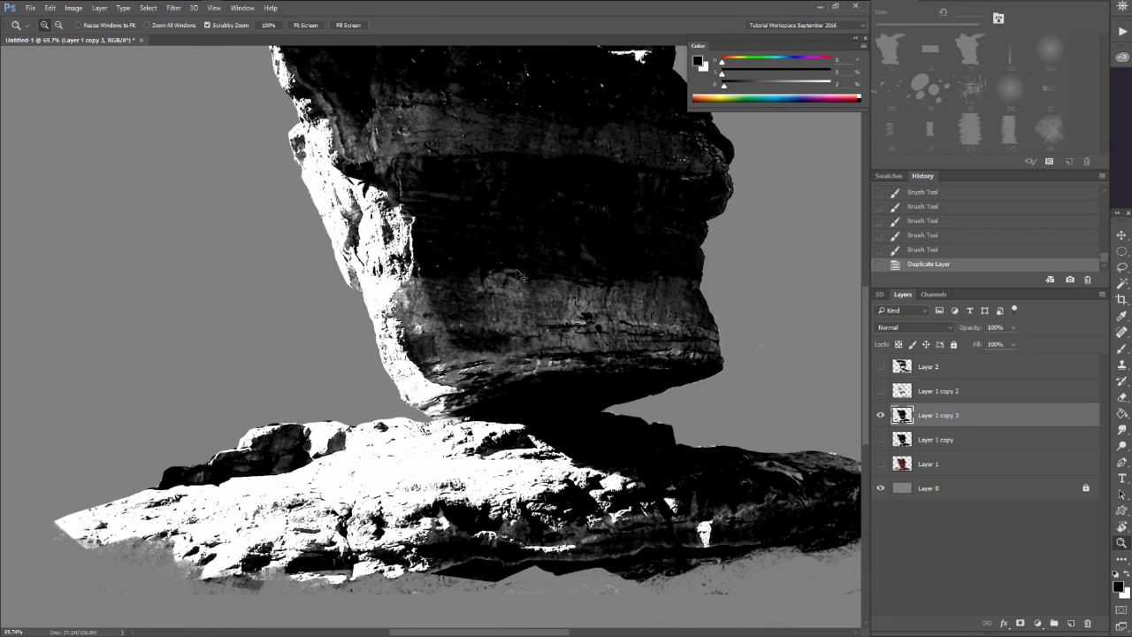
key(ctrl+z)
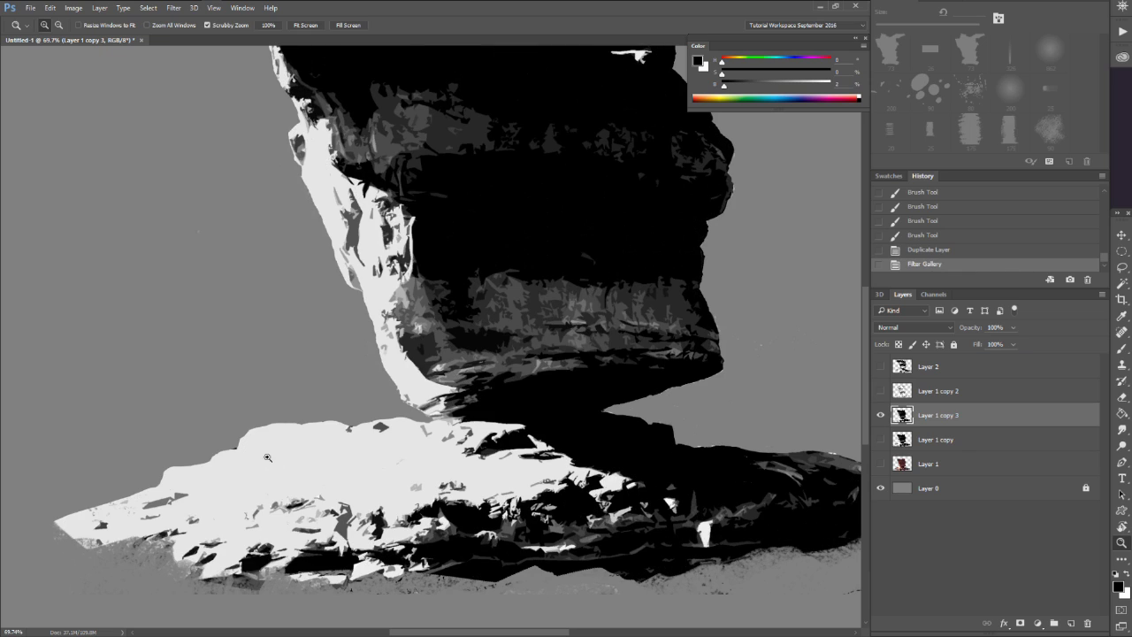
Paint a black shadow patch over the light upper-left part of the rock base with an enlarged brush.
key(b)
key(bracketright)
key(bracketright)
key(bracketright)
mouse_move(337, 430)
mouse_down()
mouse_move(267, 434)
mouse_move(329, 441)
mouse_move(257, 458)
mouse_move(294, 439)
mouse_move(267, 446)
mouse_move(195, 475)
mouse_move(292, 425)
mouse_move(358, 431)
mouse_move(347, 449)
mouse_move(358, 440)
mouse_move(280, 477)
mouse_move(336, 470)
mouse_up()
key(z)
drag(478, 399, 399, 331)
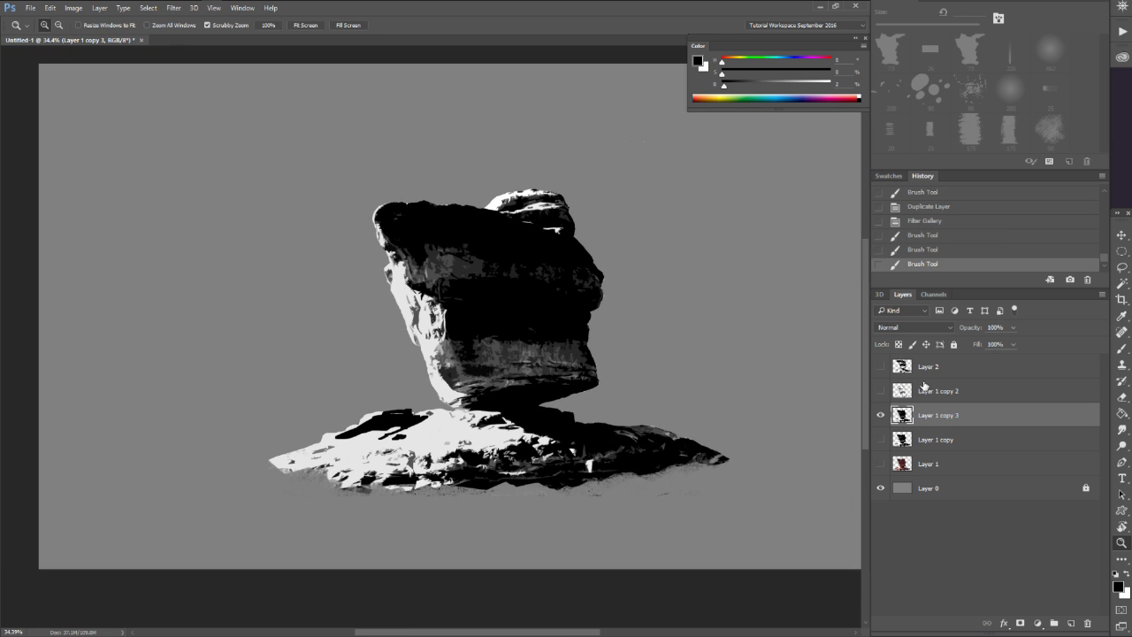
Duplicate Layer 1 copy 3 with the original hidden, and select the duplicate's black areas using Color Range.
drag(921, 418, 1069, 622)
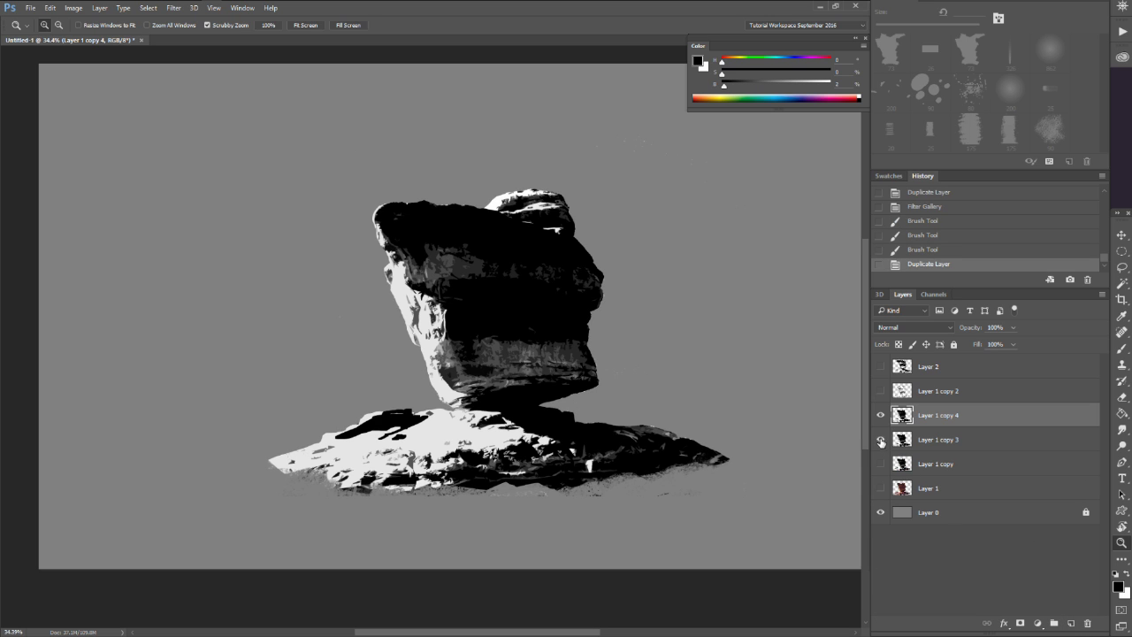
click(881, 440)
click(101, 8)
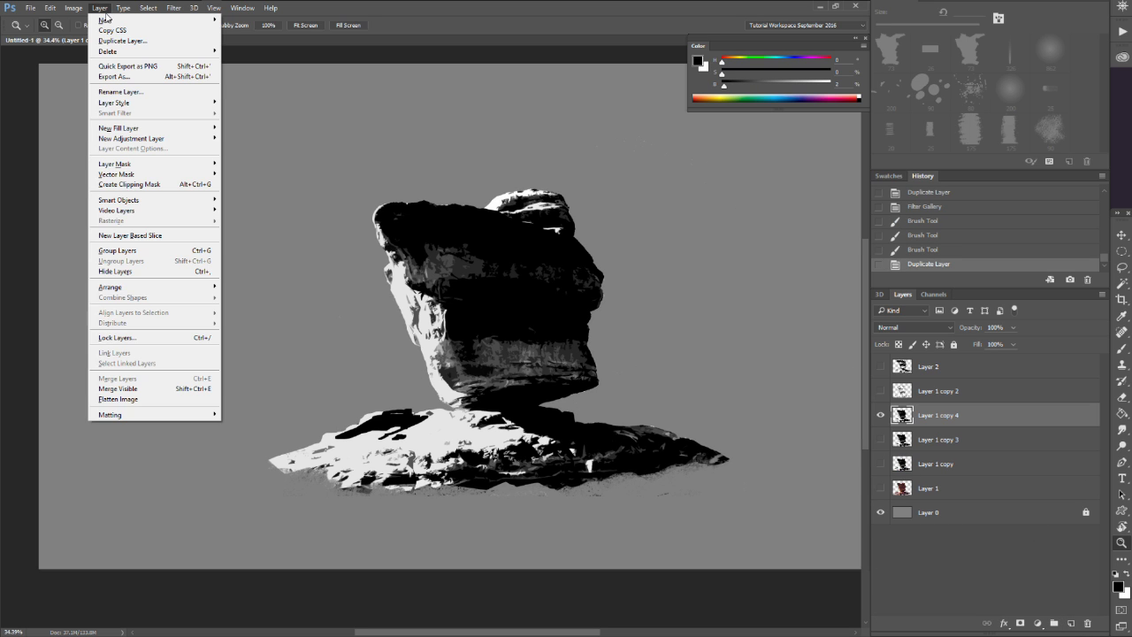
mouse_move(74, 8)
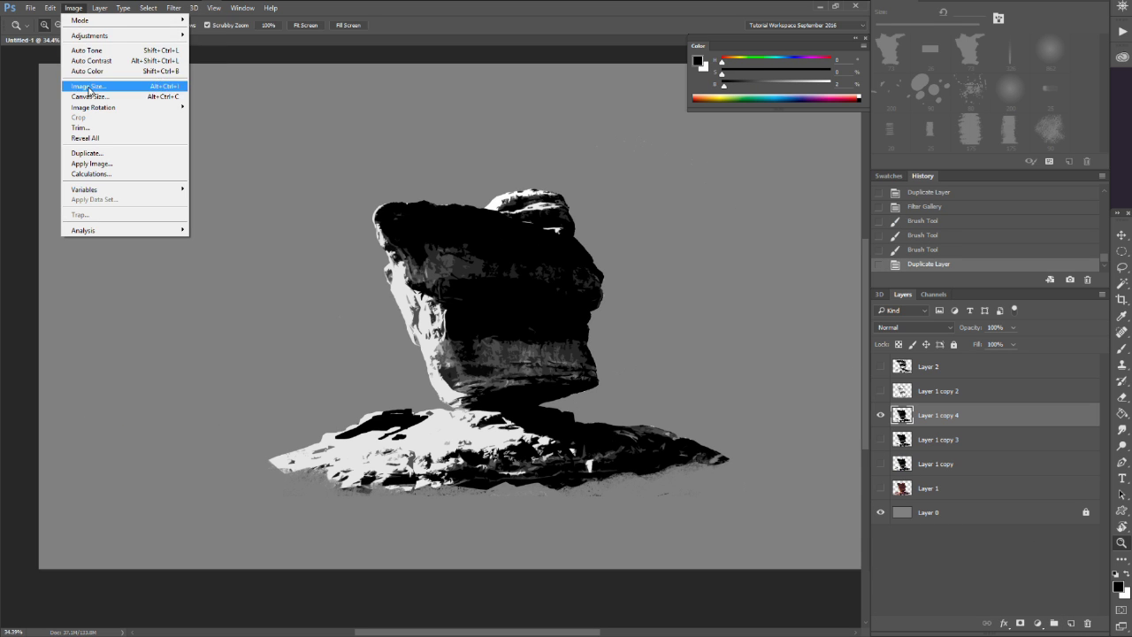
mouse_move(147, 8)
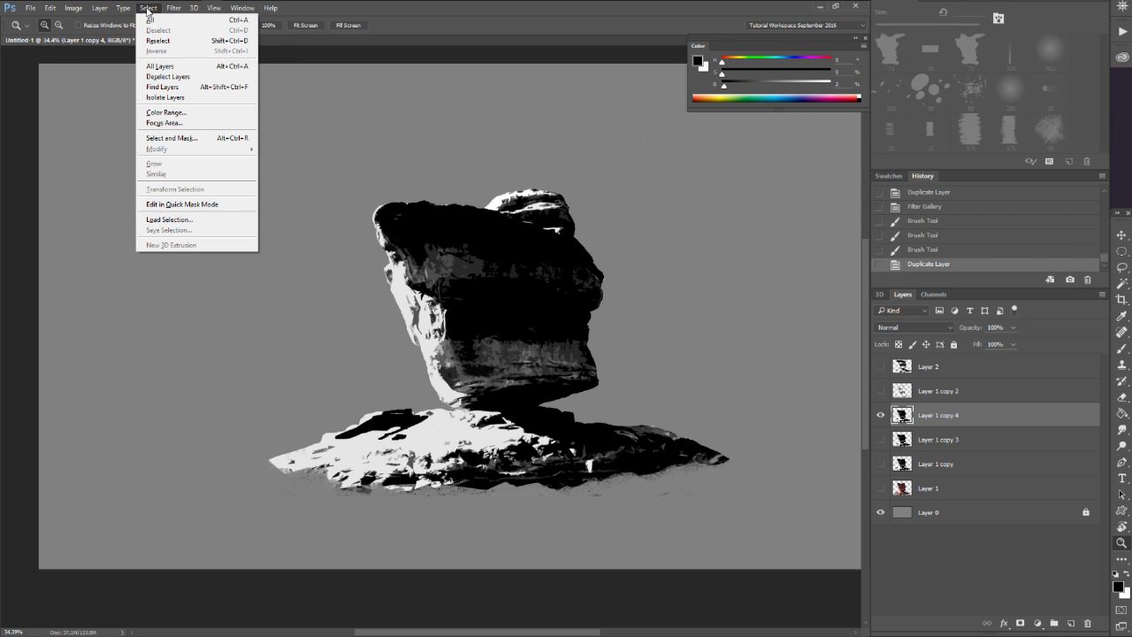
click(163, 113)
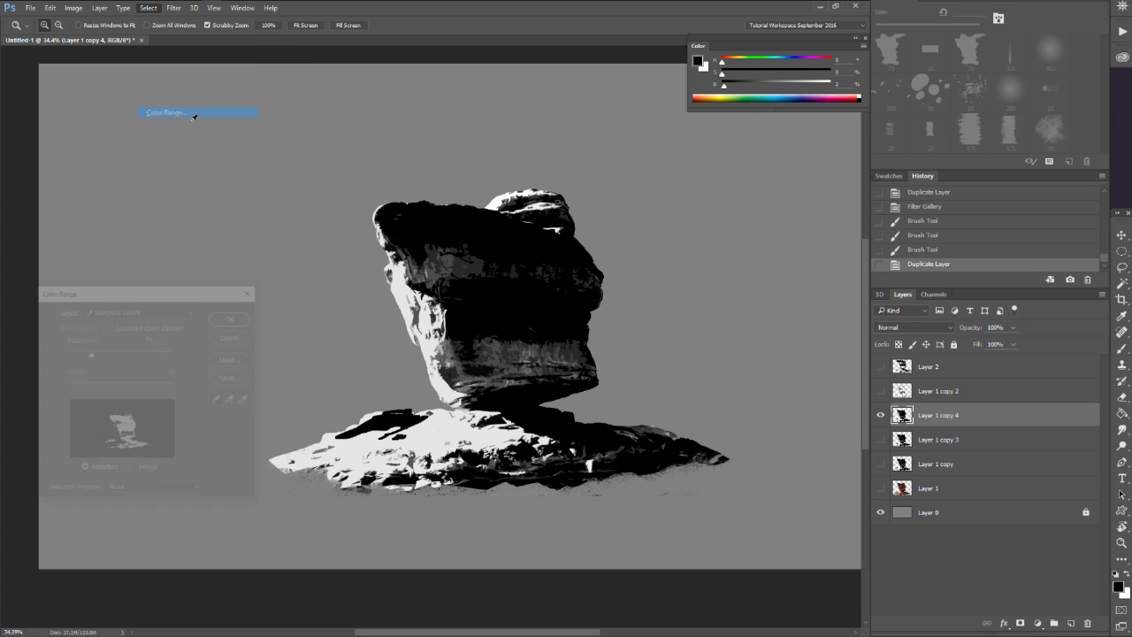
click(221, 318)
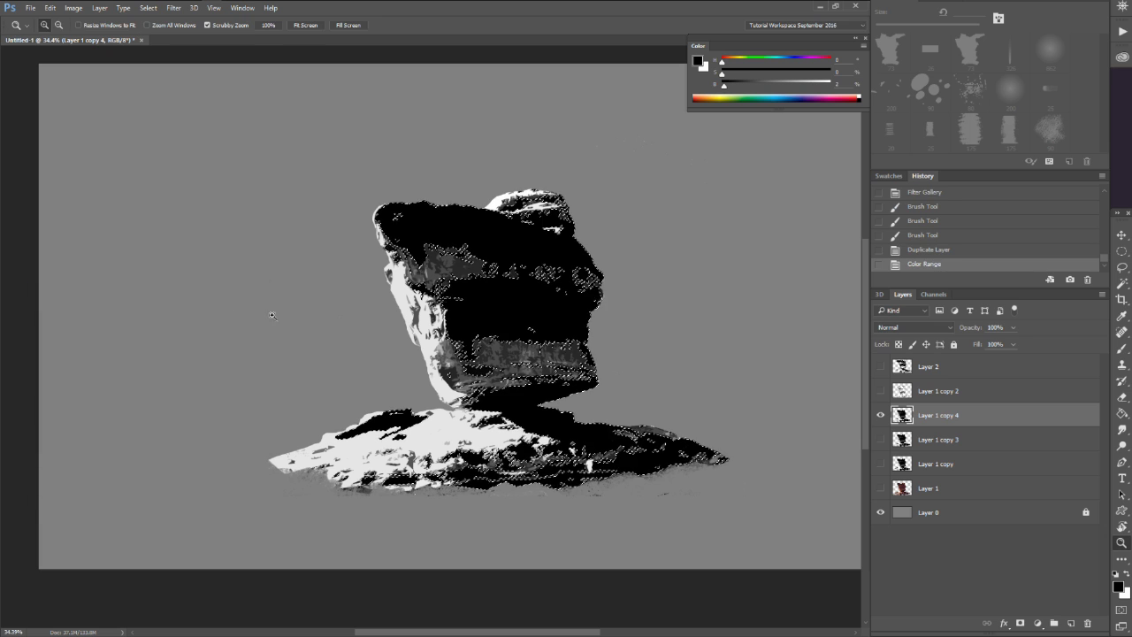
Move the selected black areas to a new layer in place, and hide Layer 1 copy 4.
key(ctrl+x)
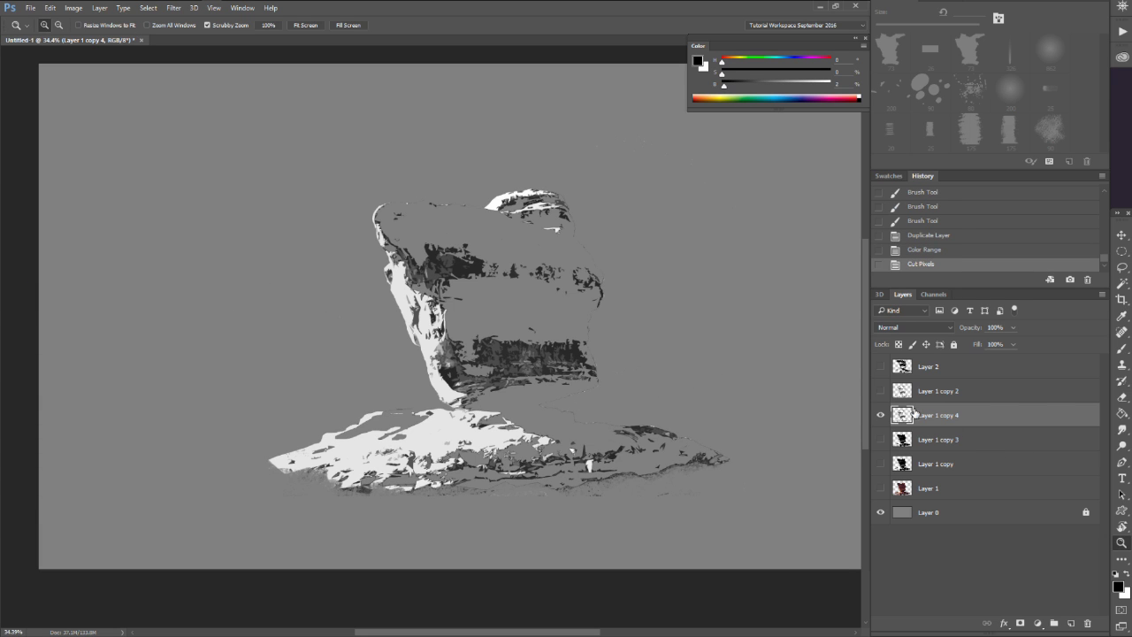
click(881, 415)
key(ctrl+shift+v)
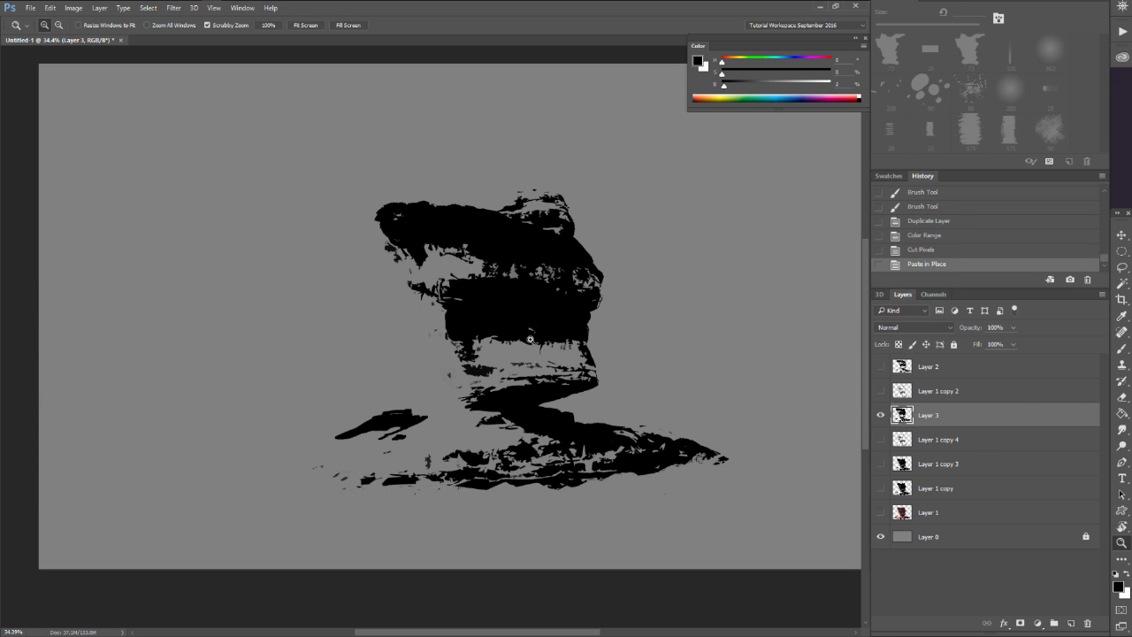
Paint thin black strokes on Layer 3 joining the base's left shadow patch to the rock and marking the rock's lower-left edge.
mouse_move(521, 281)
mouse_down()
mouse_move(556, 278)
mouse_move(499, 381)
mouse_up()
key(b)
click(576, 229)
key(z)
drag(546, 310, 519, 304)
key(b)
drag(483, 386, 454, 404)
mouse_move(469, 397)
mouse_down()
mouse_move(452, 404)
mouse_move(490, 384)
mouse_move(488, 366)
mouse_up()
mouse_move(487, 368)
mouse_down()
mouse_move(492, 356)
mouse_move(482, 378)
mouse_move(469, 359)
mouse_up()
key(e)
key(b)
click(471, 341)
click(466, 338)
click(464, 344)
click(600, 415)
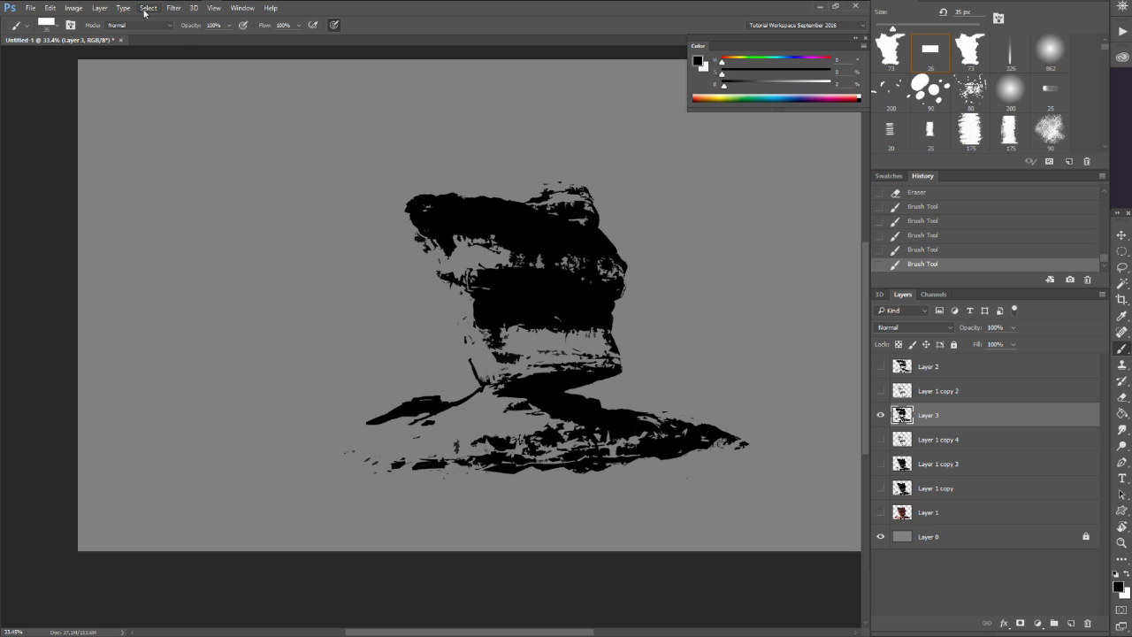
Load Layer 3's black shape as a selection and convert it to a work path with a tolerance of 2.0 pixels.
ctrl+click(901, 418)
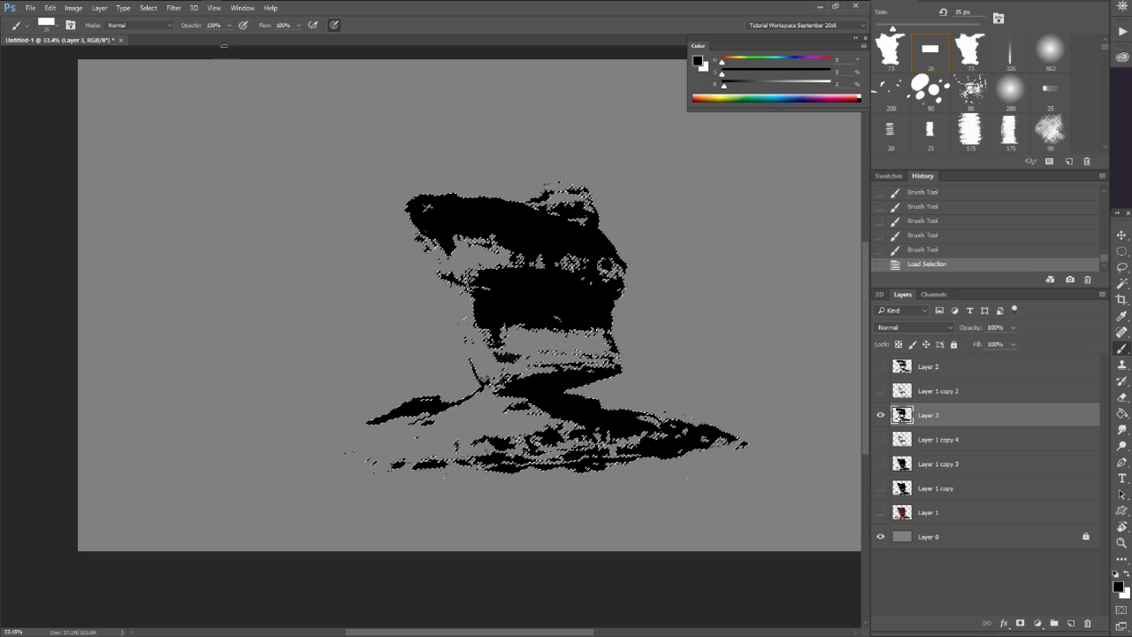
click(243, 8)
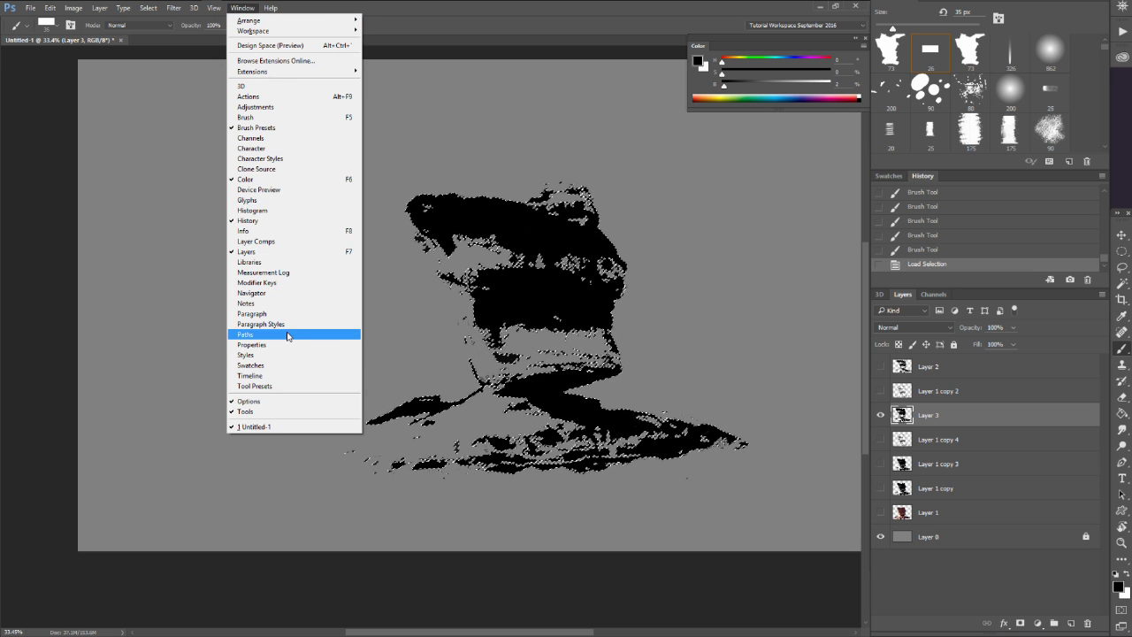
click(285, 335)
drag(626, 207, 209, 185)
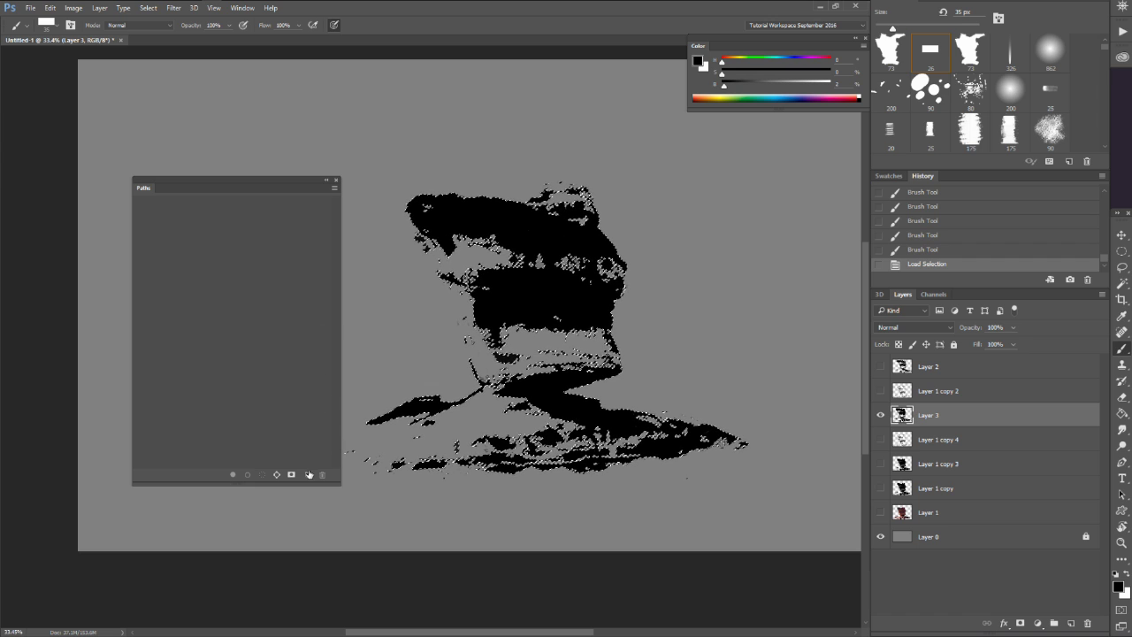
click(334, 188)
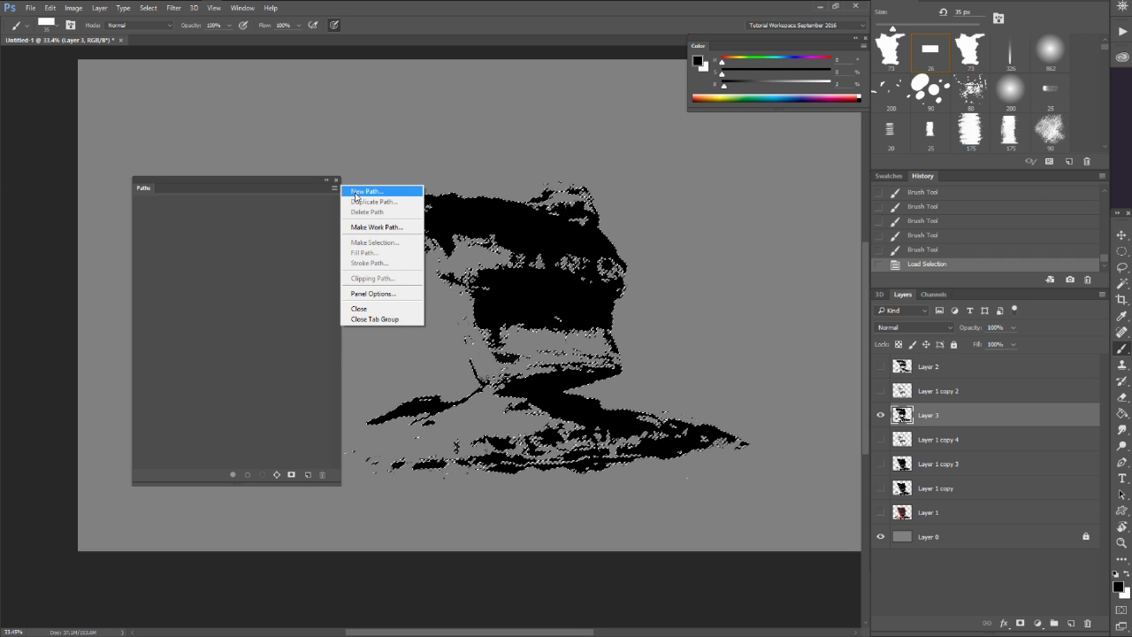
click(360, 232)
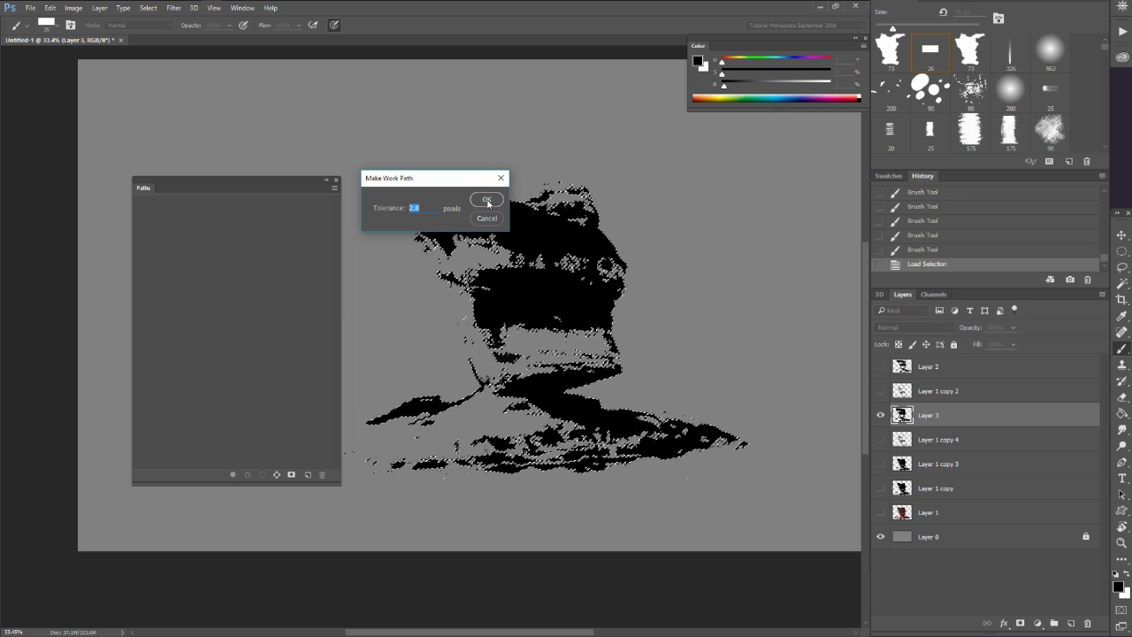
click(487, 199)
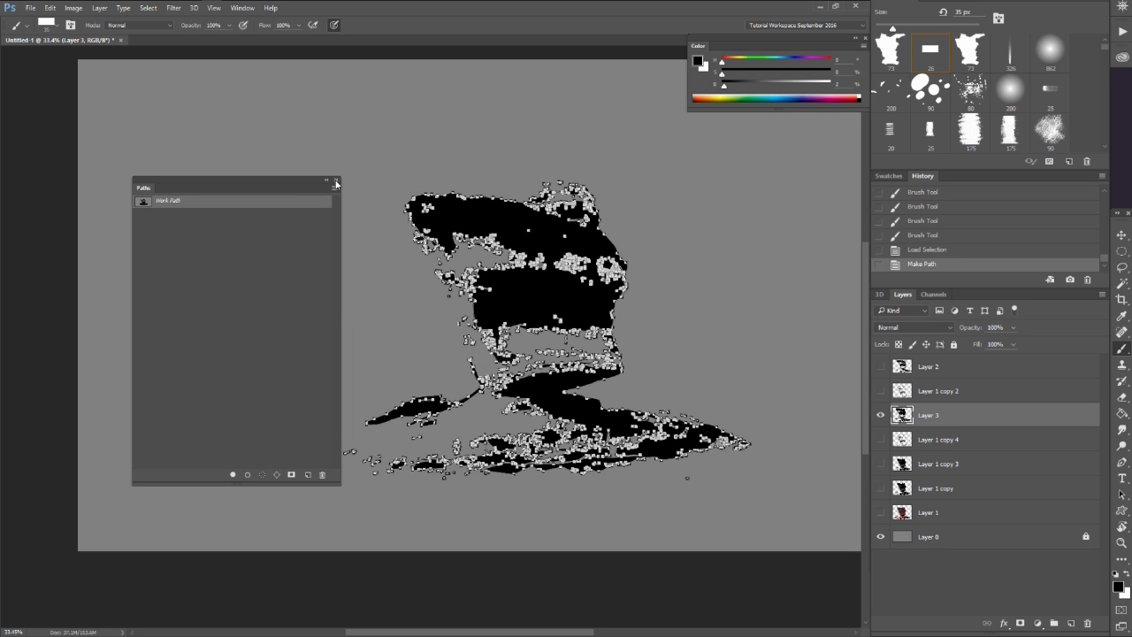
Dock the floating Paths panel with the Layers and Channels panels.
drag(336, 183, 271, 233)
key(z)
drag(580, 275, 517, 237)
drag(511, 271, 485, 339)
drag(250, 233, 966, 295)
drag(890, 298, 977, 301)
Define the work path as a custom shape named Rock.
click(50, 8)
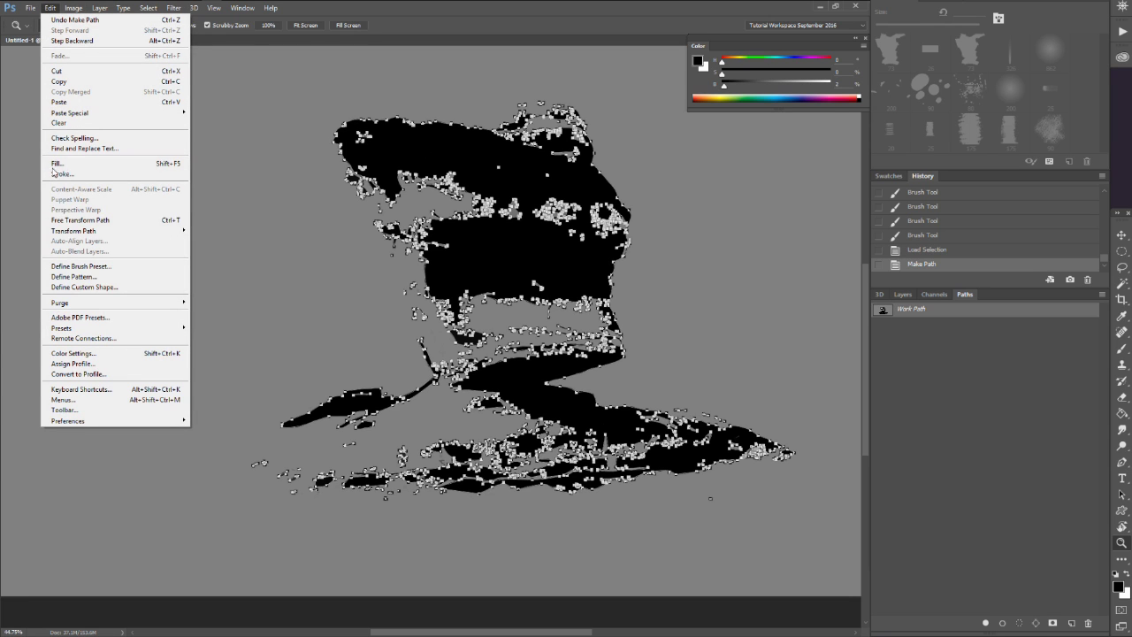
click(93, 287)
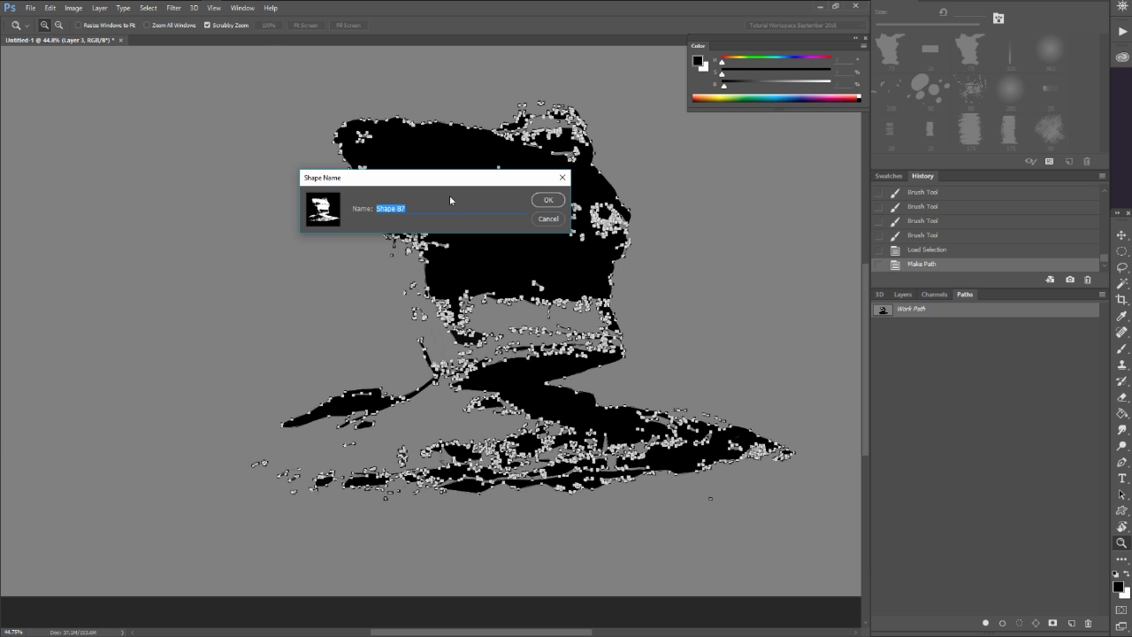
text(Rock)
key(Return)
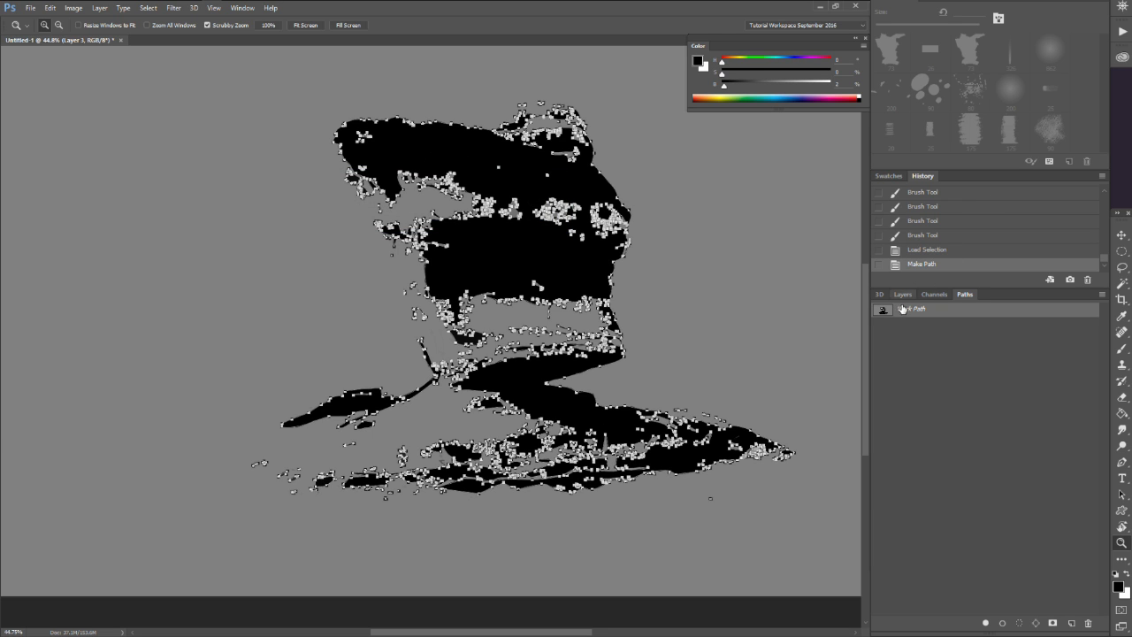
Delete the work path and return to the layer list.
drag(902, 308, 1087, 624)
click(879, 294)
click(902, 295)
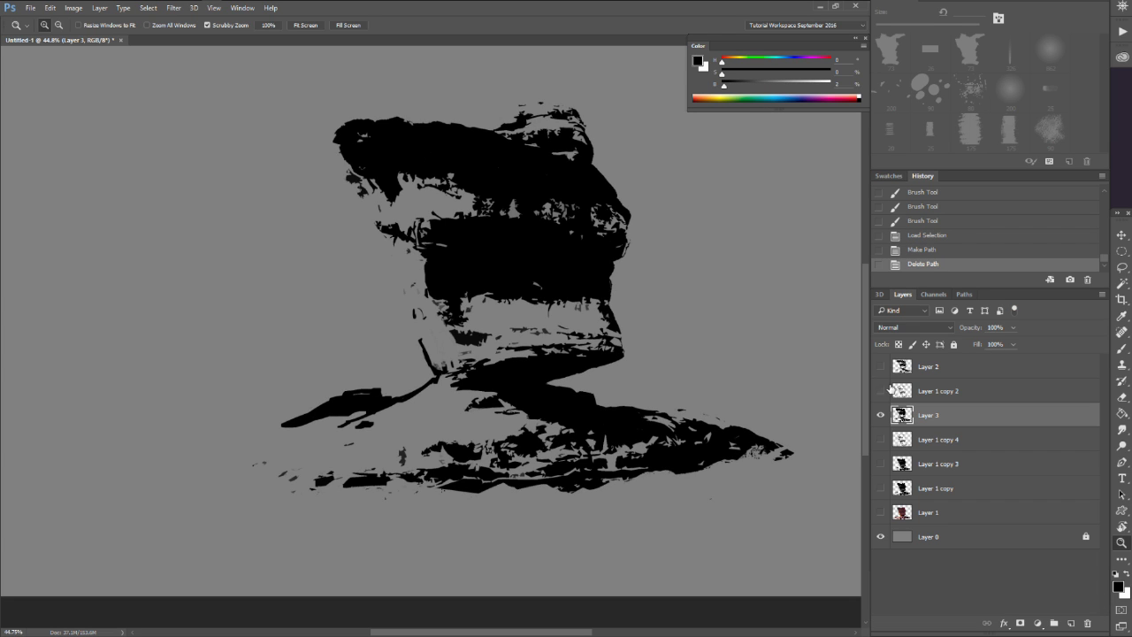
Hide Layer 3 and choose the balanced-rock silhouette as the shape for the Custom Shape tool.
click(880, 414)
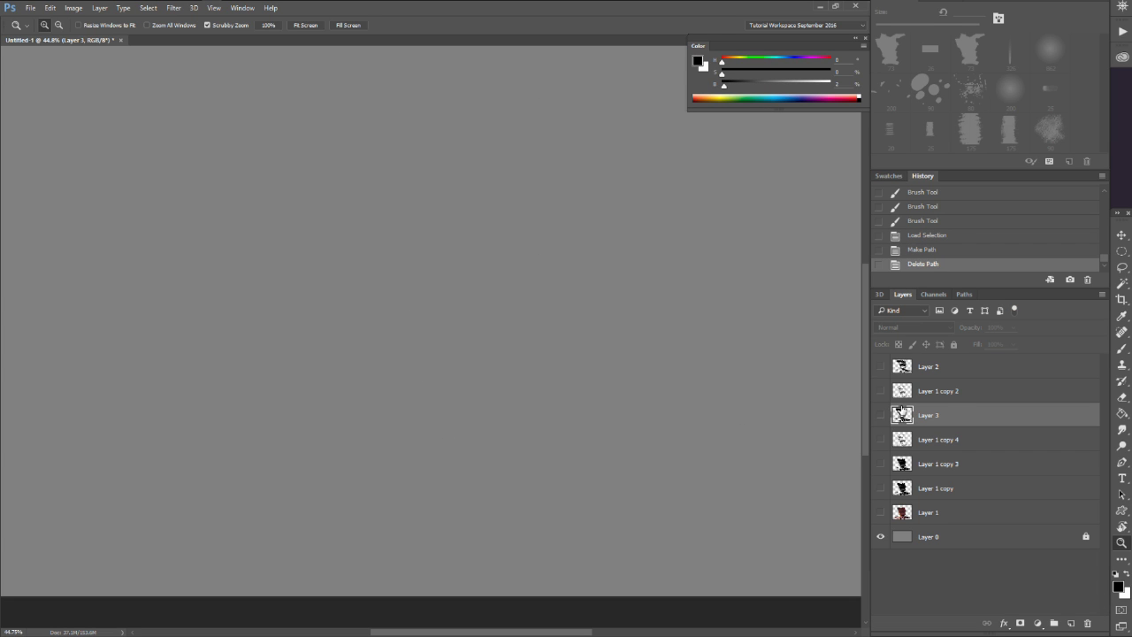
key(u)
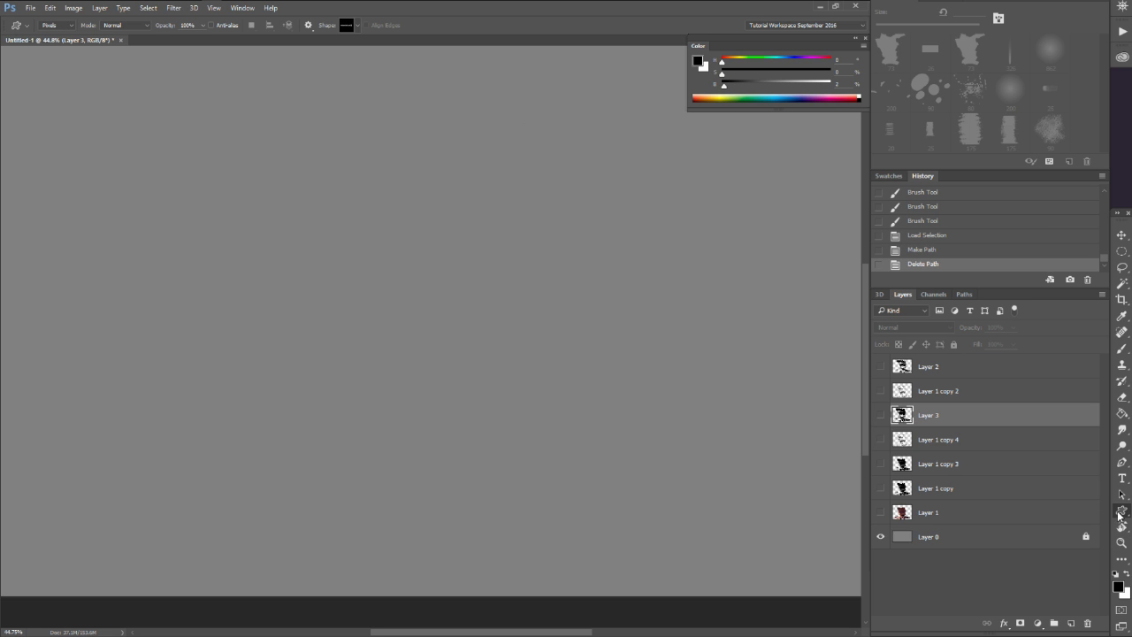
key(shift+u)
key(shift+u)
key(shift+u)
key(shift+u)
key(shift+u)
key(shift+u)
click(356, 24)
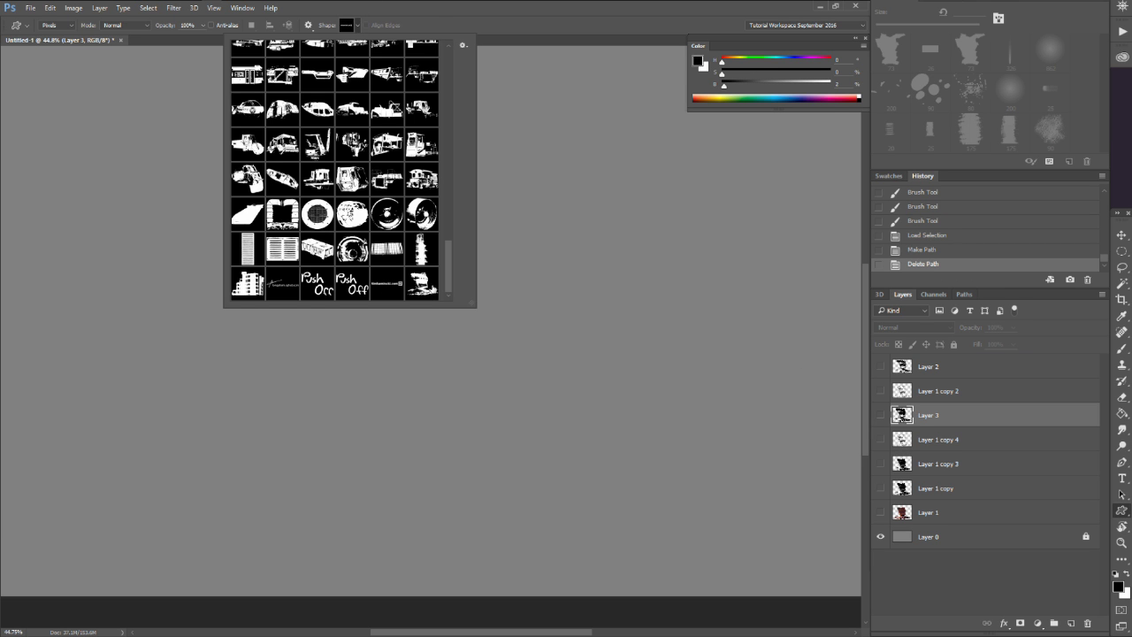
click(422, 287)
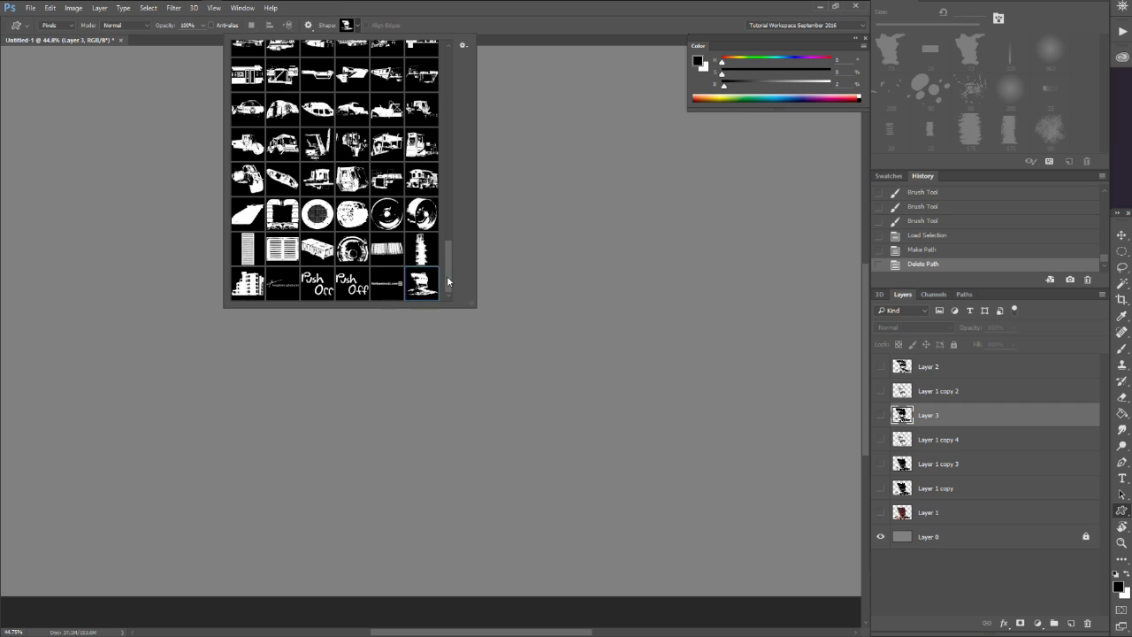
click(489, 24)
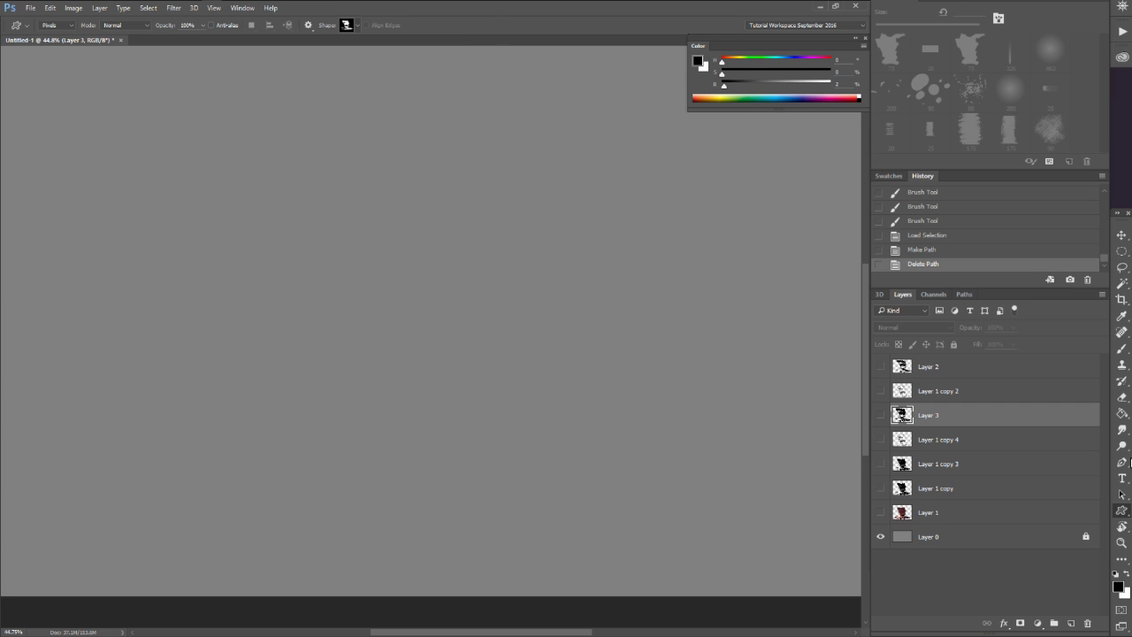
Add a new empty layer at the top of the layer stack.
click(903, 371)
click(1071, 623)
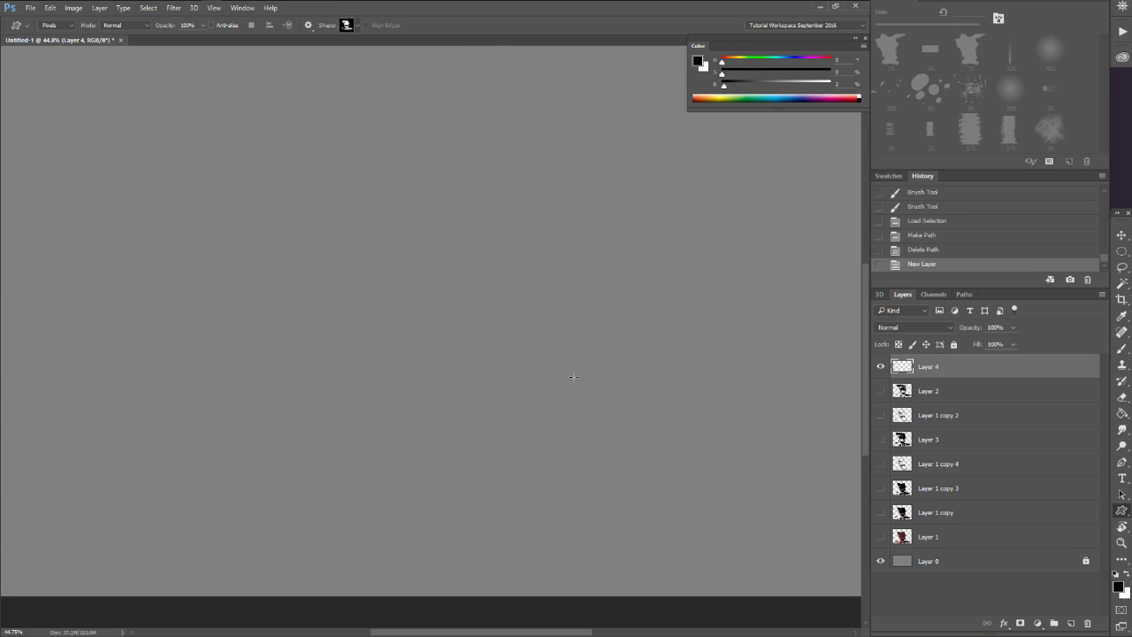
Try out the rock shape by stamping three overlapping black copies of different sizes on Layer 4.
mouse_move(313, 174)
mouse_down()
mouse_move(518, 394)
mouse_move(604, 468)
mouse_move(473, 321)
mouse_move(457, 386)
mouse_move(379, 271)
mouse_move(405, 419)
mouse_move(611, 359)
mouse_move(496, 299)
mouse_move(510, 460)
mouse_move(591, 500)
mouse_up()
key(Escape)
drag(170, 263, 482, 553)
drag(308, 374, 473, 563)
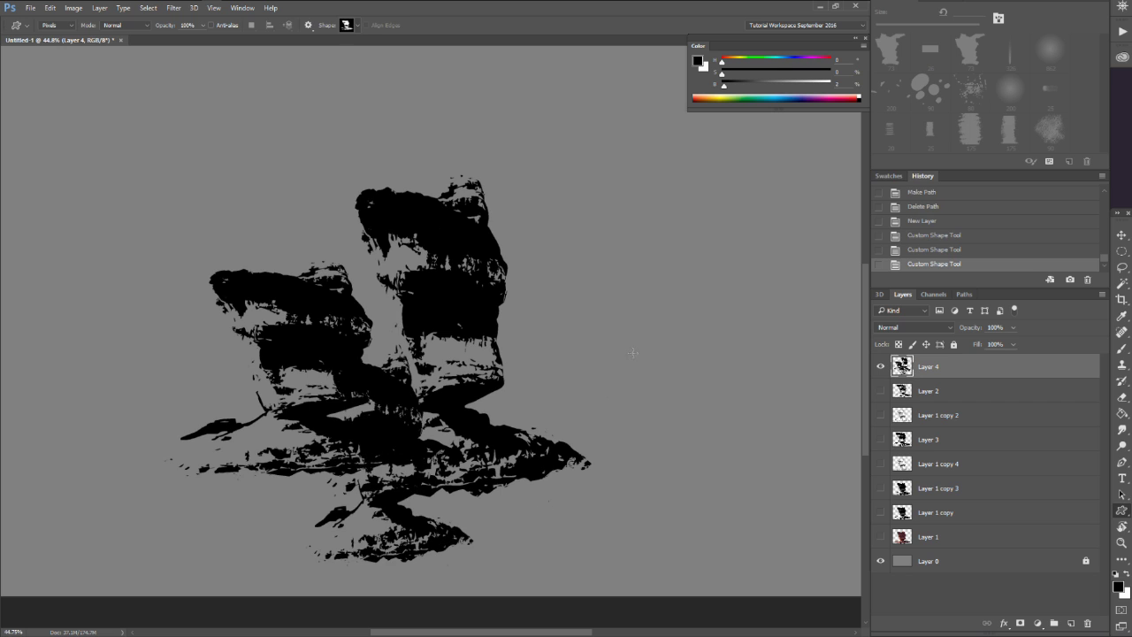
Undo the three test rock shapes so that Layer 4 is empty.
key(ctrl+space)
drag(632, 354, 568, 341)
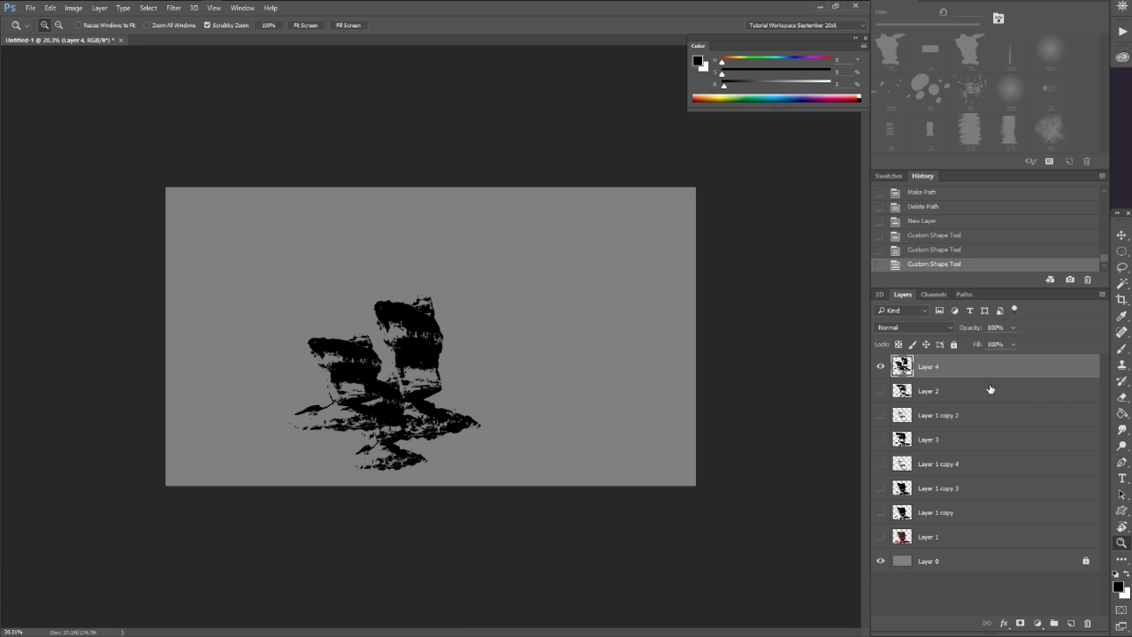
key(ctrl+alt+z)
key(ctrl+alt+z)
key(ctrl+alt+z)
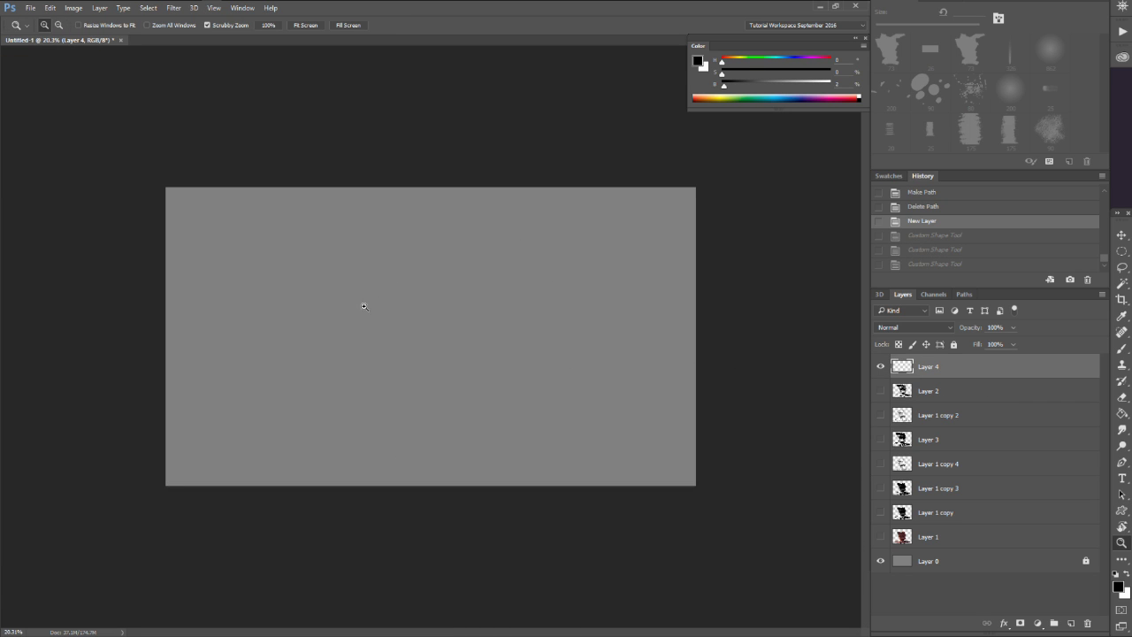
Set the Custom Shape tool to draw in Pixels mode.
key(u)
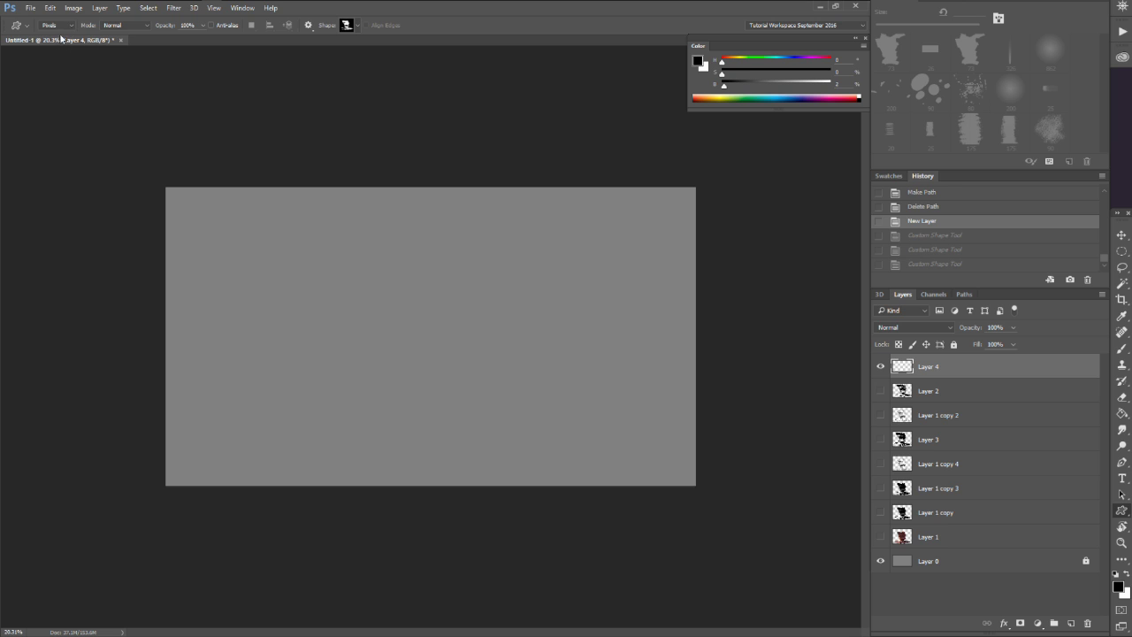
click(70, 27)
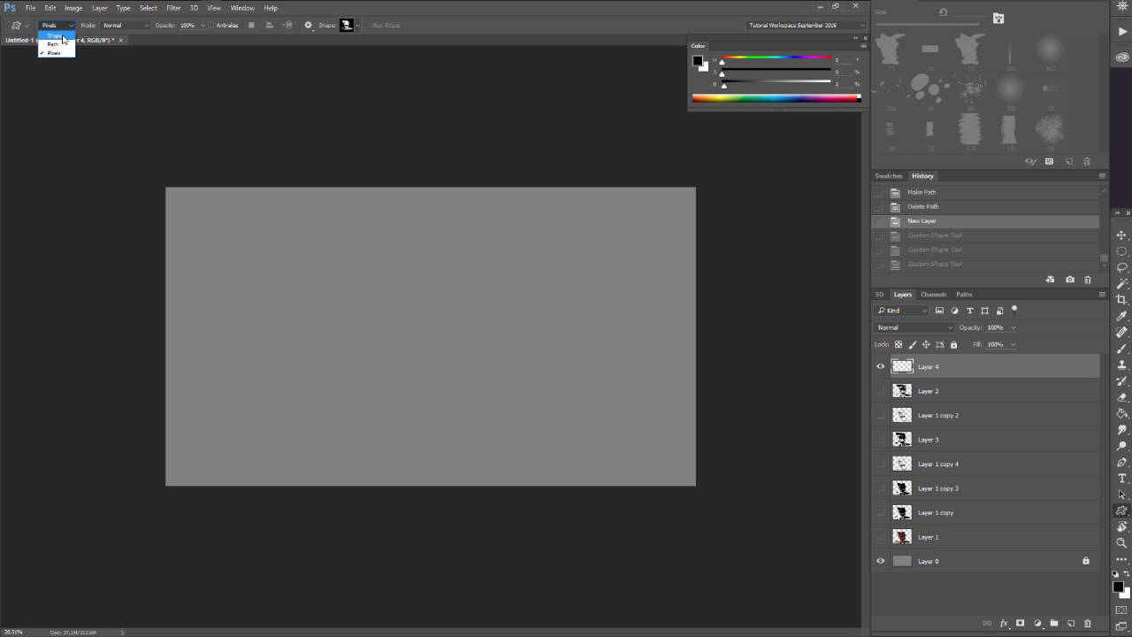
click(60, 53)
key(z)
drag(308, 293, 371, 290)
key(u)
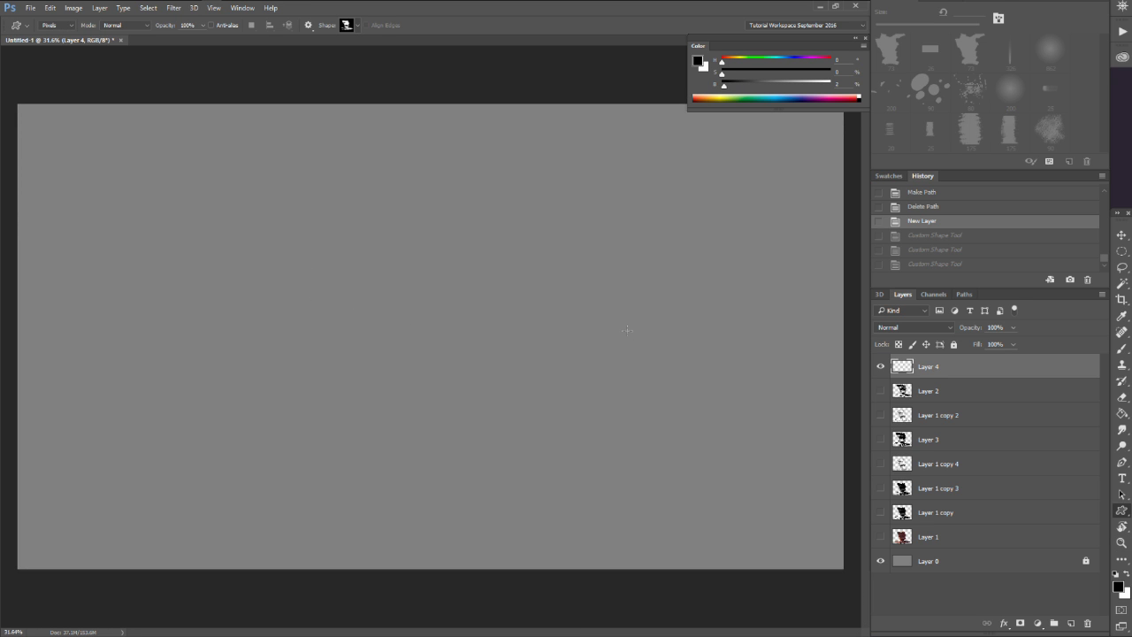
Paint a black foreground slope rising to the canvas's right edge on Layer 4, enlarging the brush to 200 px.
key(b)
drag(684, 515, 698, 493)
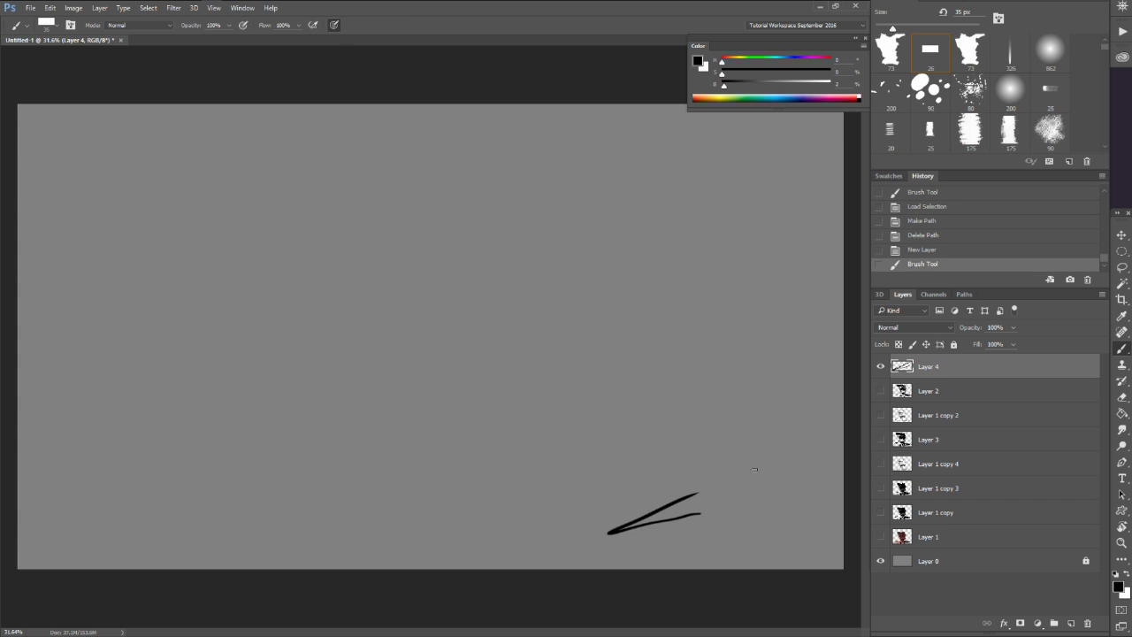
key(ctrl+z)
drag(849, 405, 469, 522)
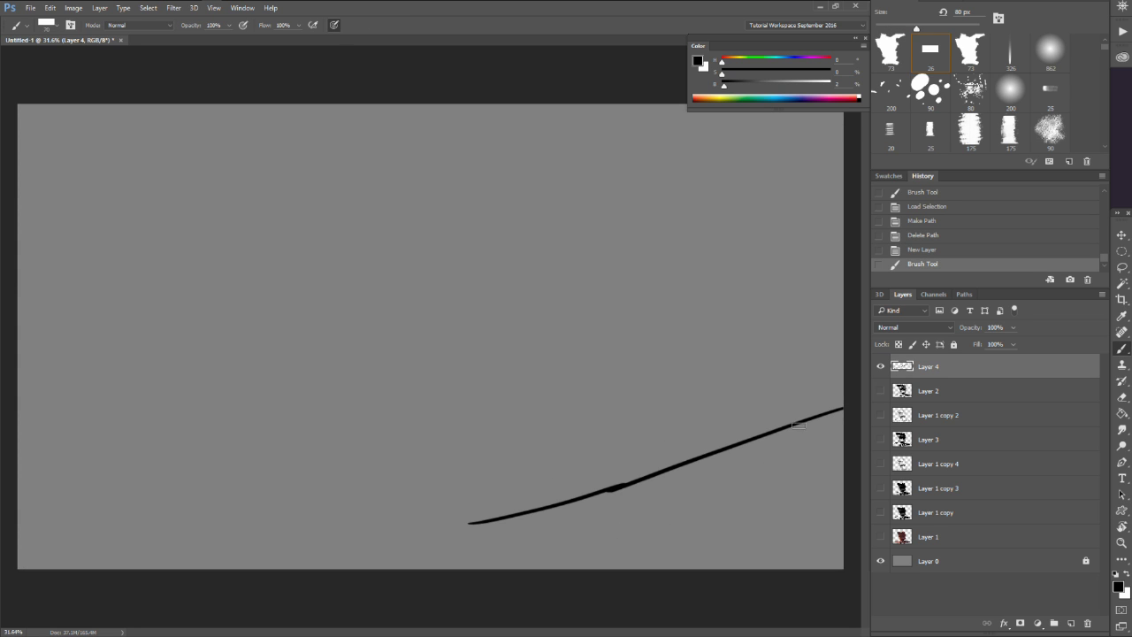
key(bracketright)
key(bracketright)
key(bracketright)
key(bracketright)
key(bracketright)
mouse_move(800, 425)
mouse_down()
mouse_move(796, 545)
mouse_move(827, 517)
mouse_move(777, 457)
mouse_move(805, 430)
mouse_move(604, 502)
mouse_move(581, 506)
mouse_move(567, 493)
mouse_move(254, 592)
mouse_move(395, 545)
mouse_move(671, 515)
mouse_move(732, 521)
mouse_move(760, 487)
mouse_up()
Stamp a large rock on the left half of the canvas and brush black ground linking it to the slope and left edge.
key(u)
drag(141, 213, 500, 491)
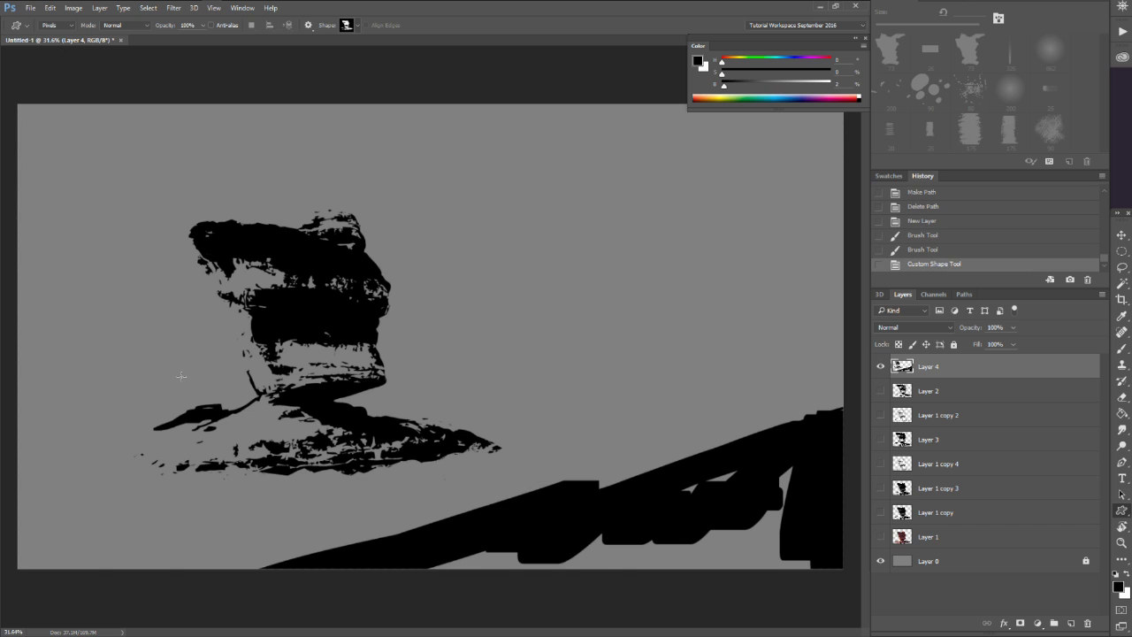
key(b)
mouse_move(435, 438)
mouse_down()
mouse_move(634, 476)
mouse_move(381, 465)
mouse_up()
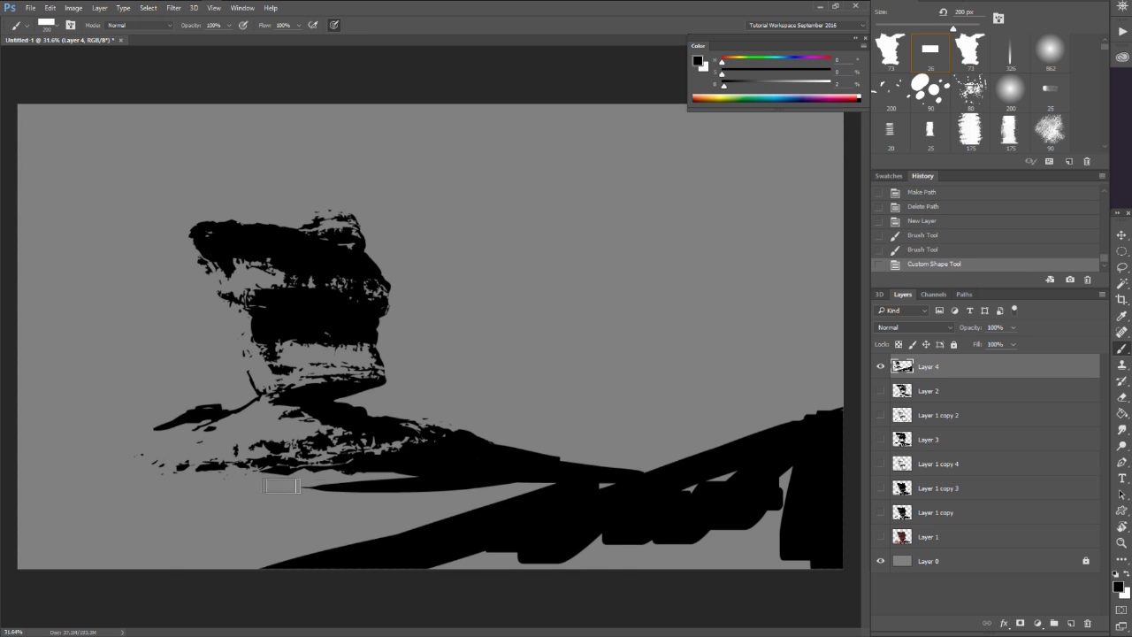
mouse_move(270, 484)
mouse_down()
mouse_move(89, 426)
mouse_move(22, 389)
mouse_up()
Stamp two smaller overlapping rocks to the left of the large rock and fill their bases and the ground with black.
key(u)
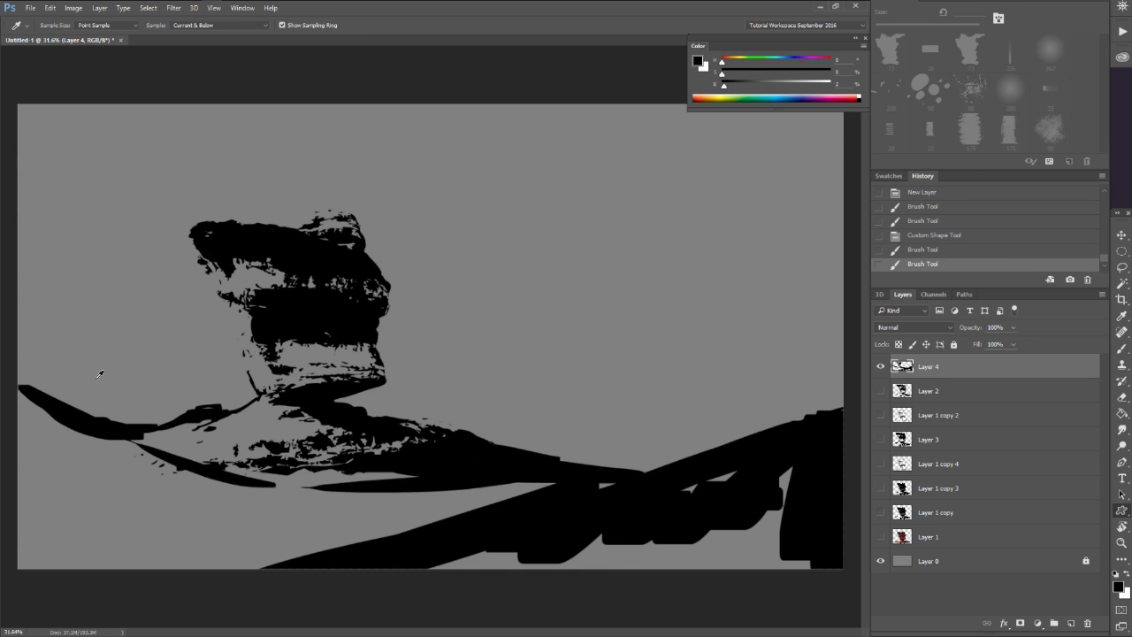
drag(67, 338, 206, 404)
mouse_move(152, 335)
mouse_down()
mouse_move(317, 467)
mouse_move(265, 460)
mouse_up()
key(b)
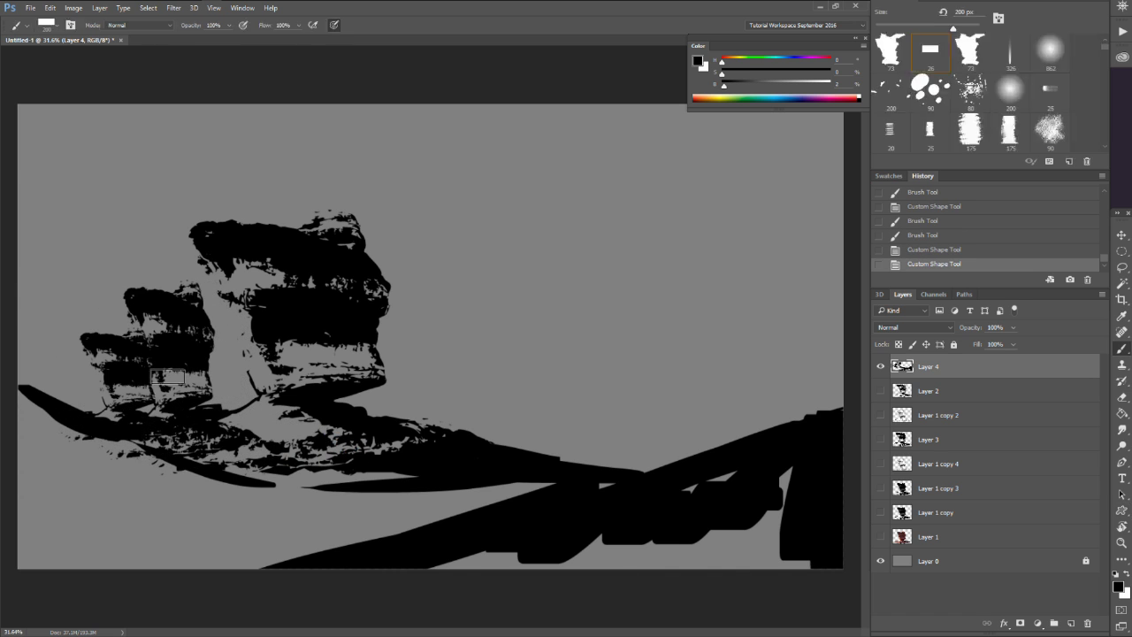
mouse_move(192, 389)
mouse_down()
mouse_move(176, 407)
mouse_move(261, 424)
mouse_move(610, 451)
mouse_up()
mouse_move(44, 408)
mouse_down()
mouse_move(148, 444)
mouse_move(67, 436)
mouse_move(217, 465)
mouse_move(572, 485)
mouse_move(541, 462)
mouse_move(631, 474)
mouse_move(644, 463)
mouse_move(592, 453)
mouse_move(714, 469)
mouse_move(493, 489)
mouse_move(516, 500)
mouse_move(394, 498)
mouse_move(468, 508)
mouse_move(313, 490)
mouse_move(401, 518)
mouse_move(652, 495)
mouse_up()
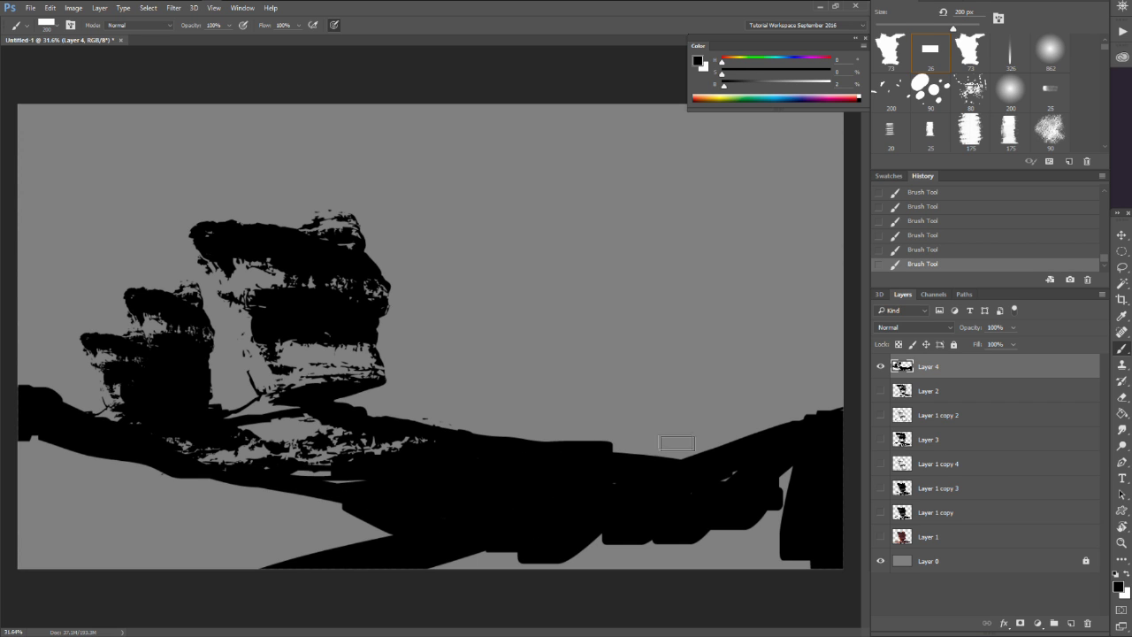
Erase a thin gap between the middle ground and the foreground slope, and stamp a small distant rock above it.
key(e)
drag(685, 452, 354, 548)
key(b)
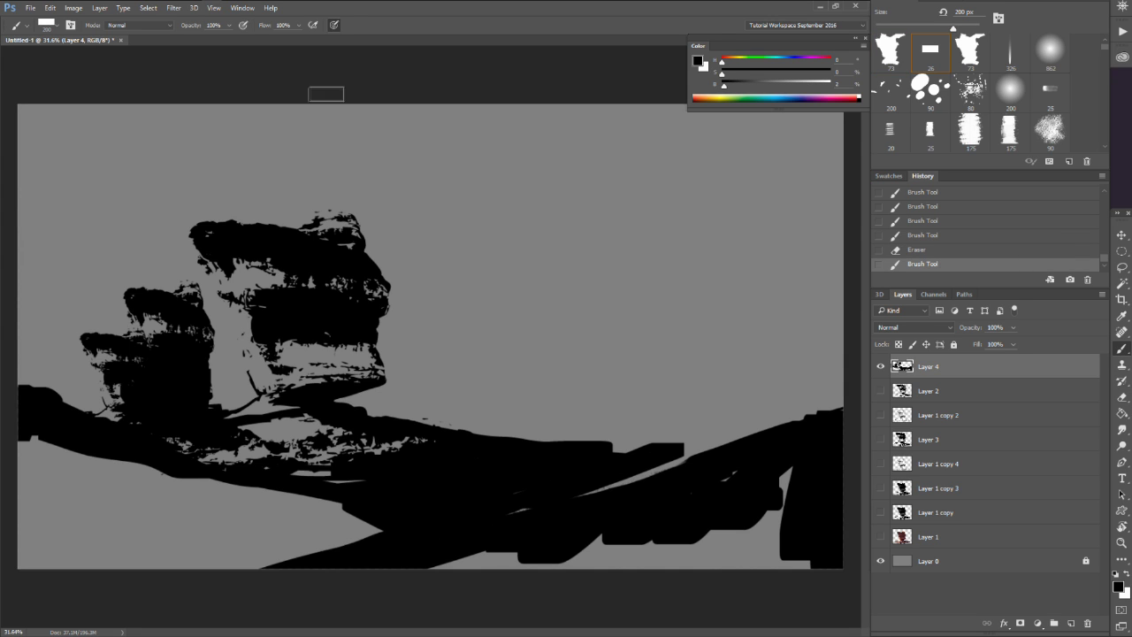
key(u)
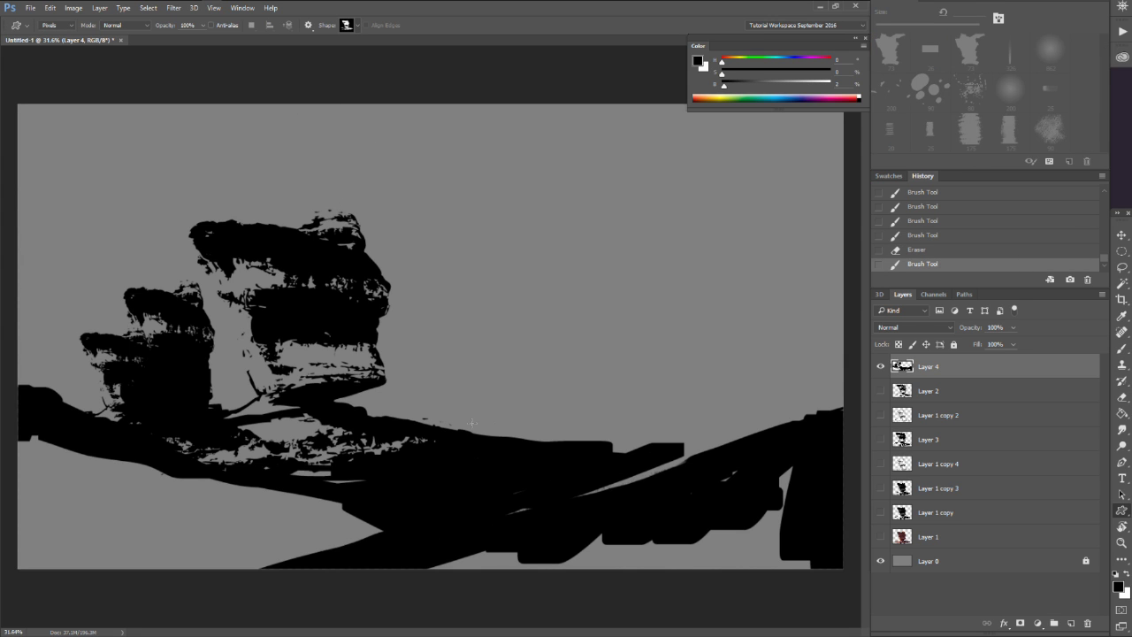
drag(598, 397, 714, 464)
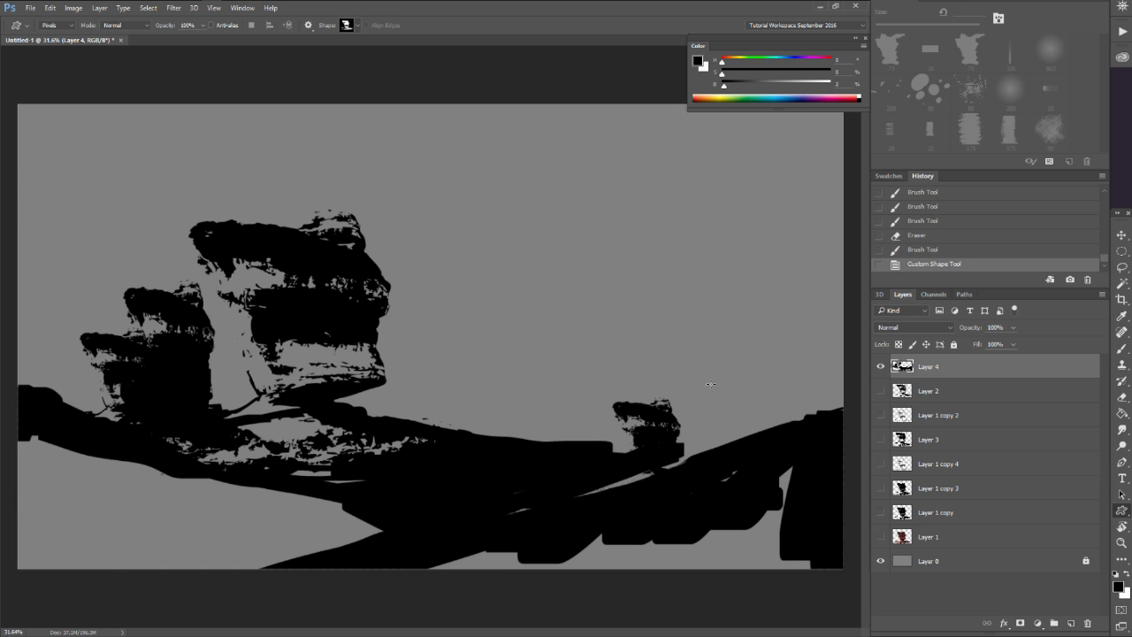
Try stamping a red rock shape between the large rock and the small distant rock.
click(699, 64)
click(524, 155)
click(673, 116)
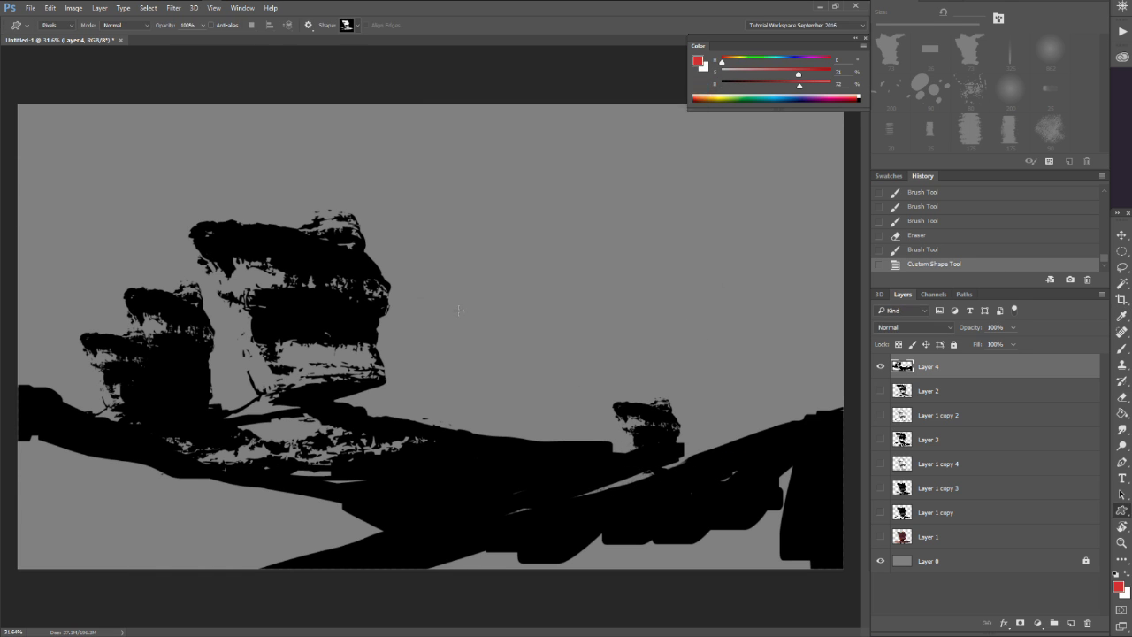
drag(442, 309, 599, 469)
key(ctrl+z)
Load Layer 4's silhouette as a selection, add a new layer clipped to Layer 4, and deselect.
ctrl+click(901, 372)
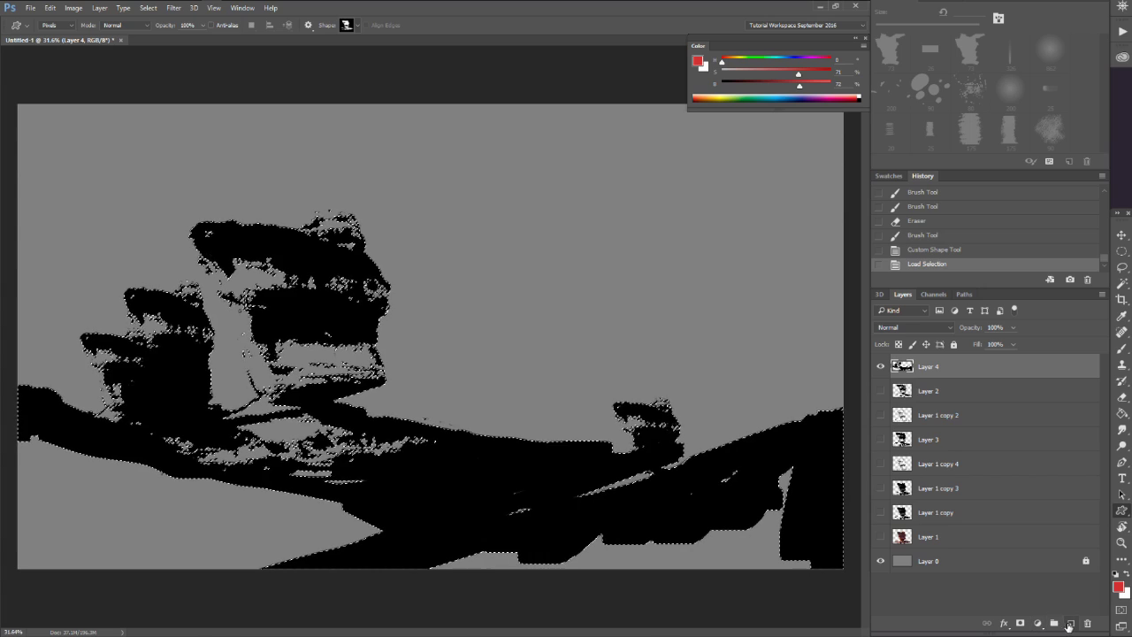
click(1070, 624)
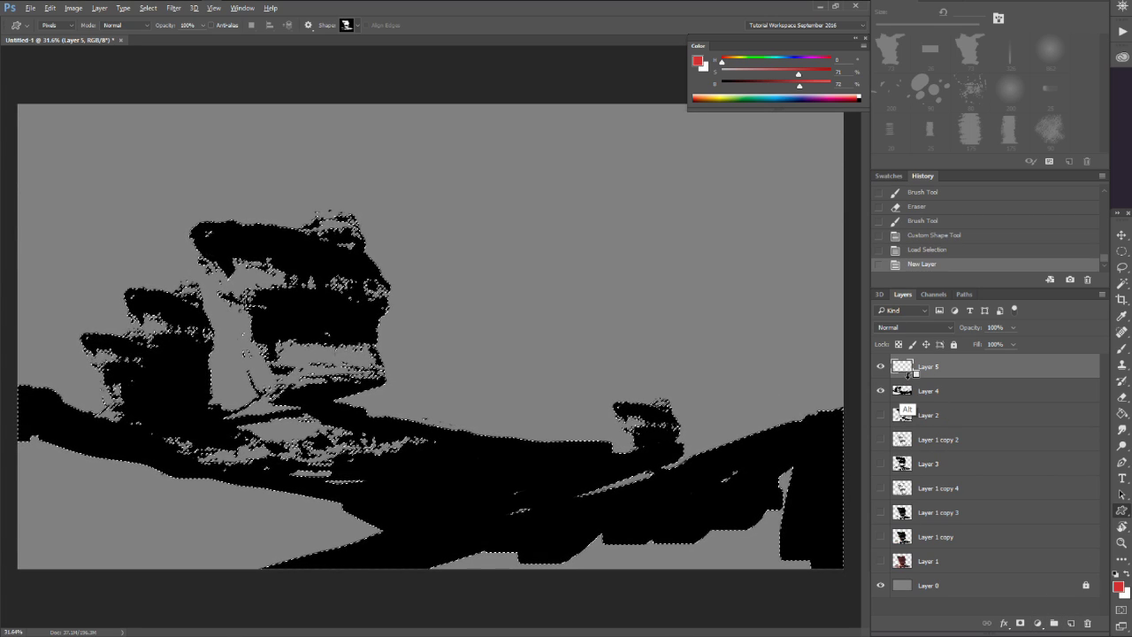
alt+click(908, 379)
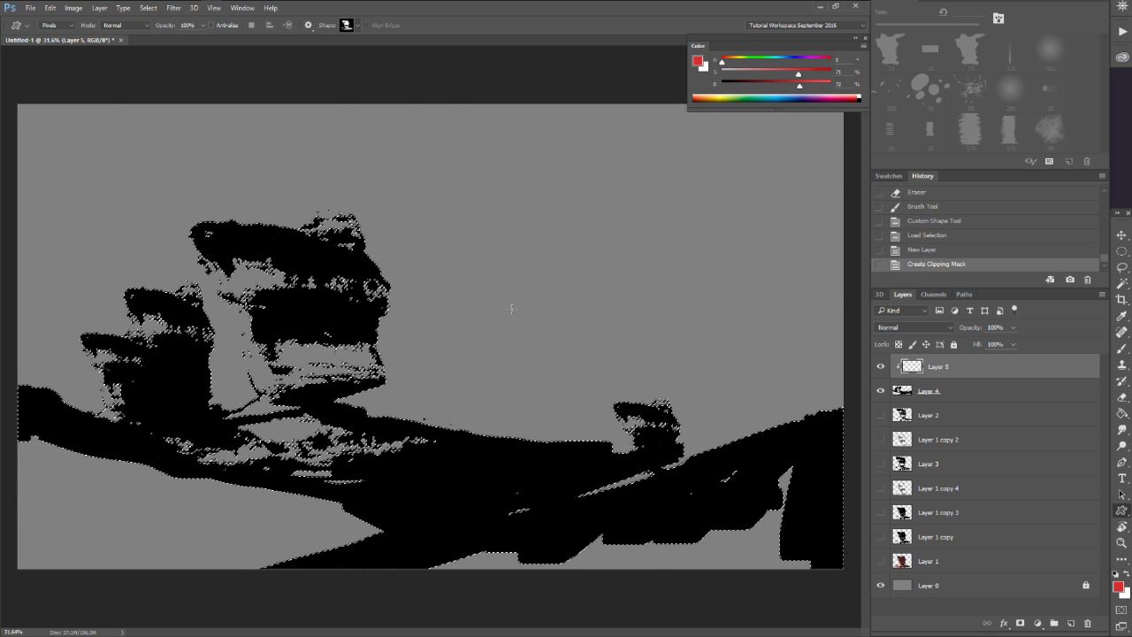
key(ctrl+d)
Paint the two smaller left rocks and the small distant rock dark grey on the clipped Layer 5.
key(b)
alt+click(162, 254)
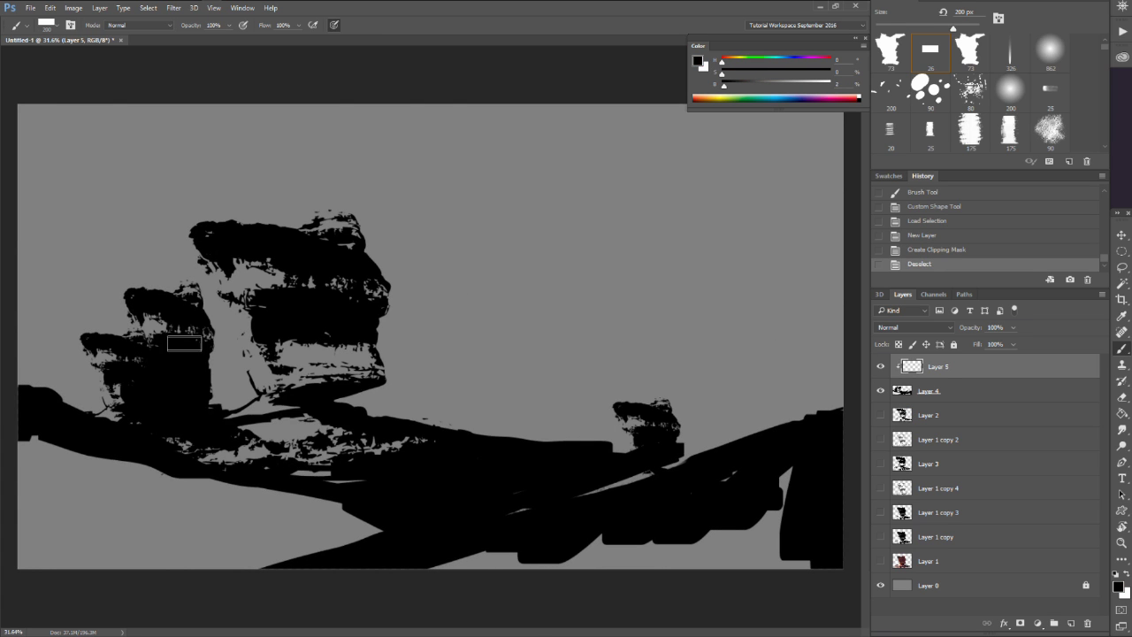
drag(191, 334, 194, 361)
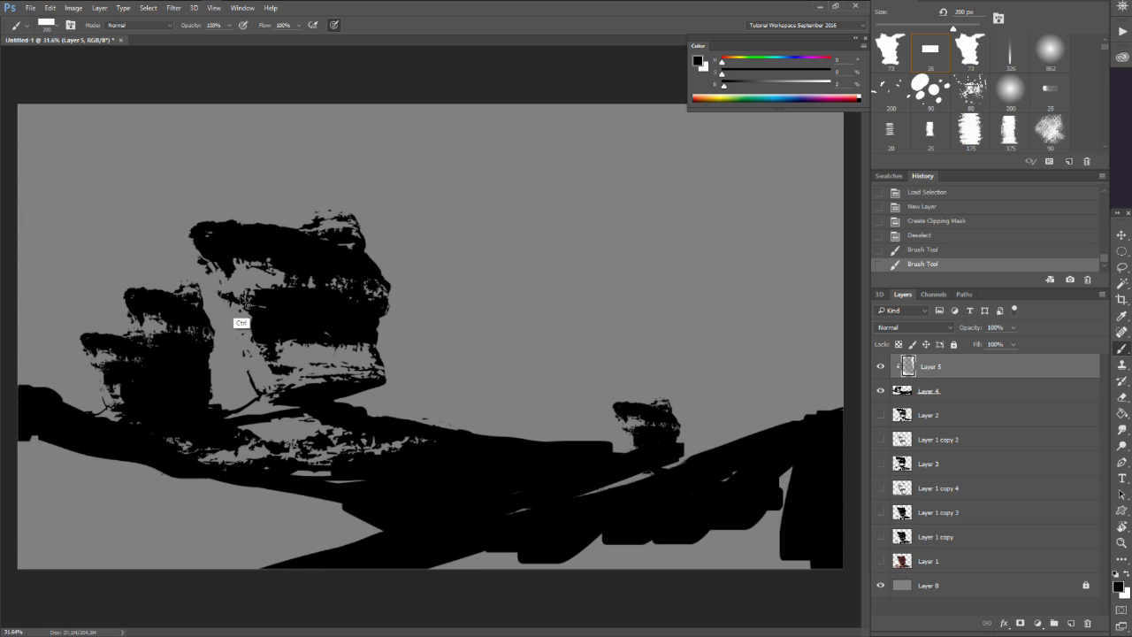
click(191, 347)
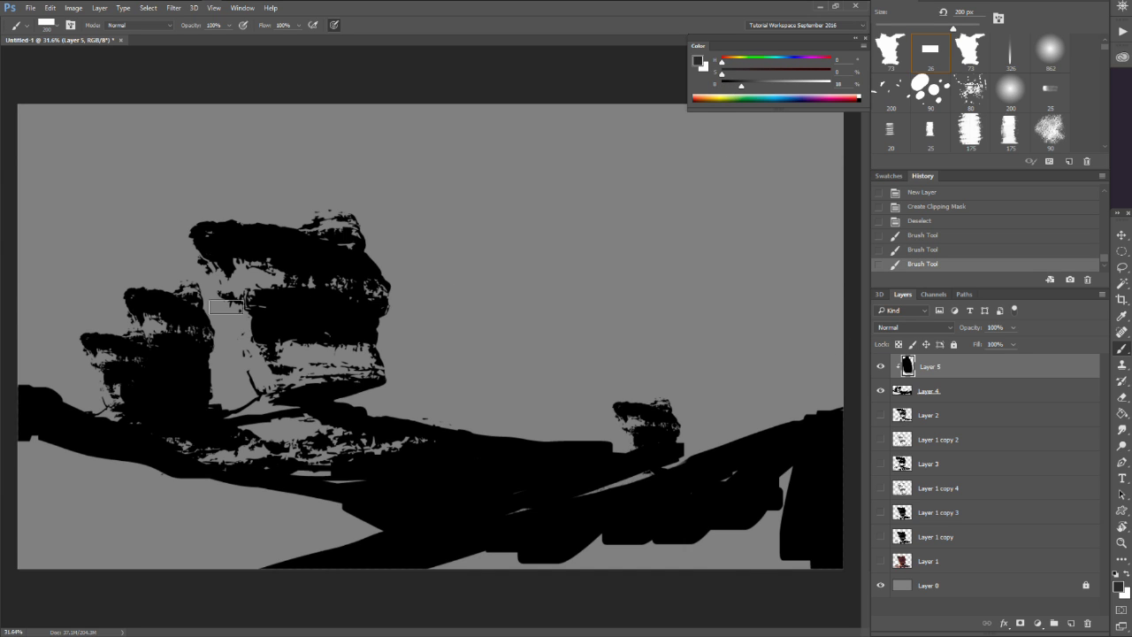
mouse_move(205, 307)
mouse_down()
mouse_move(183, 390)
mouse_move(199, 371)
mouse_move(115, 393)
mouse_move(158, 375)
mouse_move(149, 399)
mouse_move(190, 402)
mouse_move(164, 414)
mouse_move(199, 409)
mouse_up()
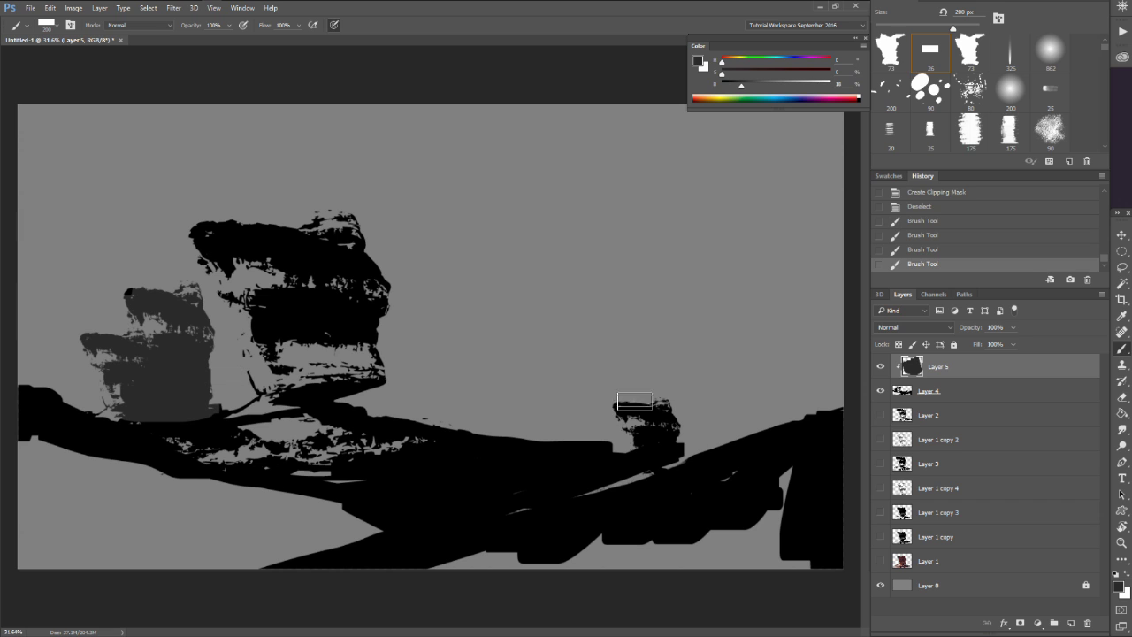
drag(636, 420, 658, 437)
Shade the rocks and the middle ground on Layer 5 with soft dark grey radial gradients that fade to transparent.
key(g)
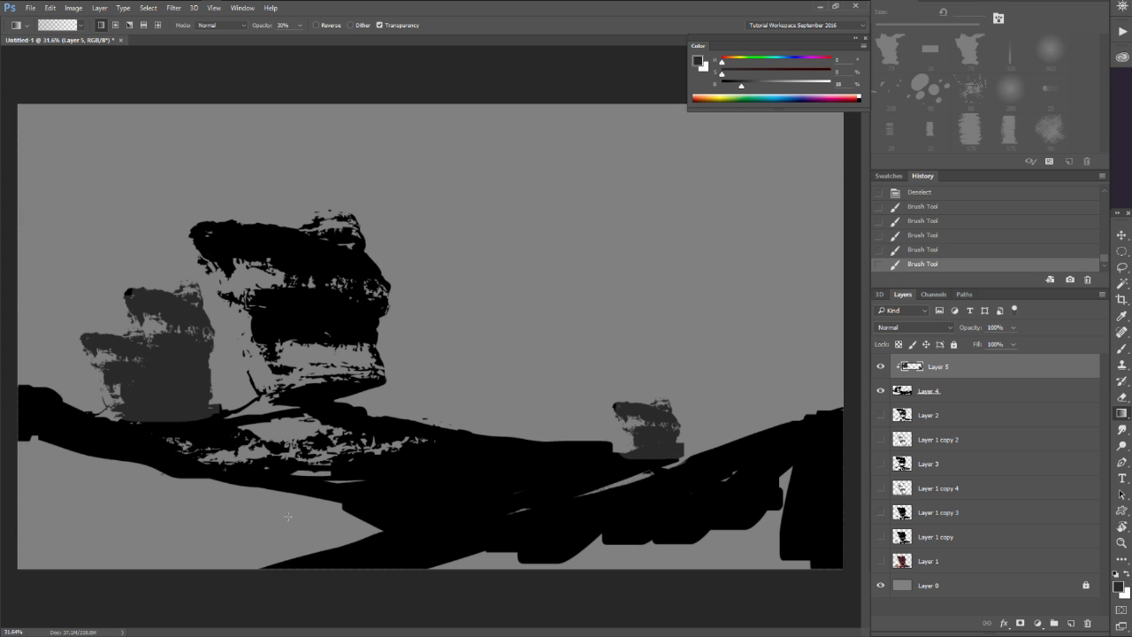
drag(368, 425, 248, 304)
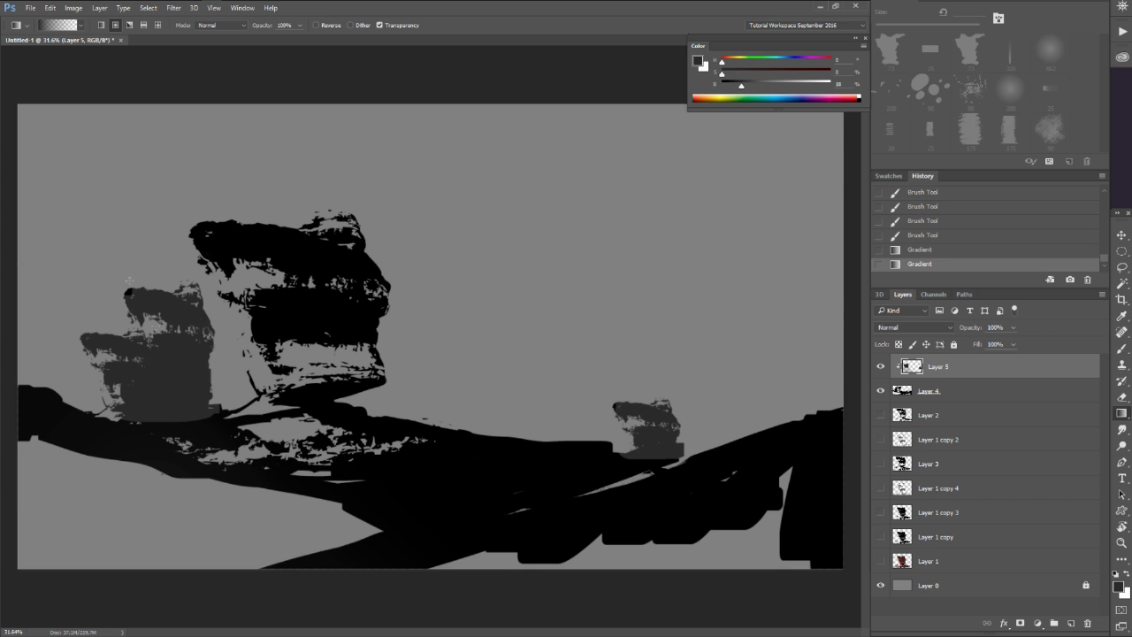
drag(155, 327, 156, 328)
drag(131, 285, 175, 352)
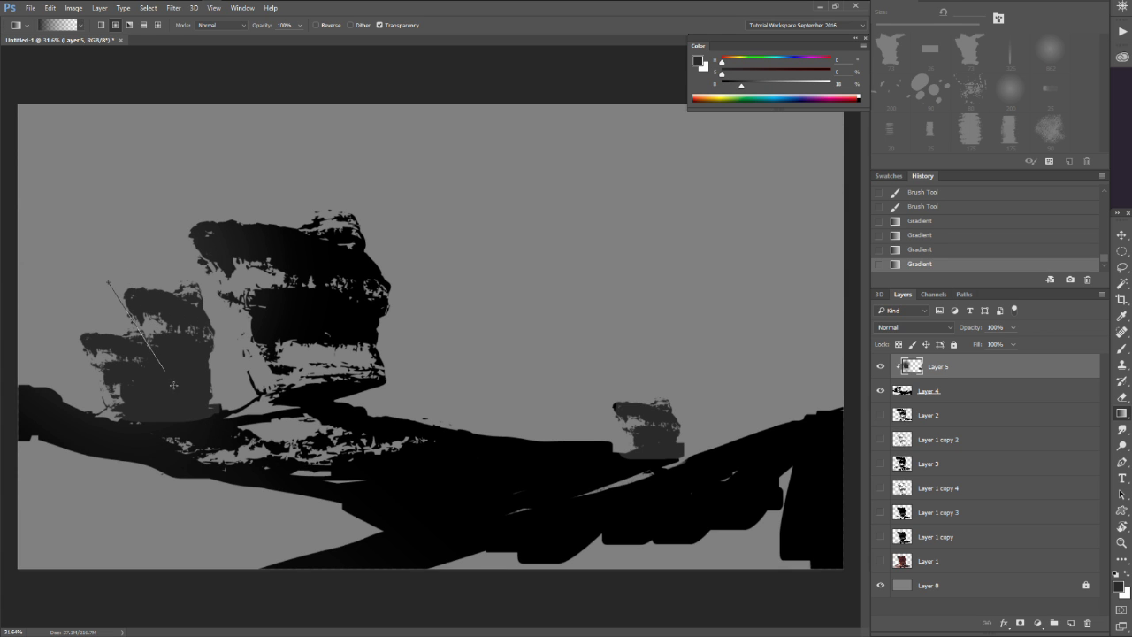
key(z)
drag(291, 468, 262, 495)
key(g)
drag(485, 378, 459, 492)
drag(521, 376, 504, 511)
Rotate the canvas view to -34° and brush a darker edge along the foreground slope to separate it from the middle ground.
key(b)
mouse_move(415, 426)
mouse_down()
mouse_move(440, 452)
mouse_move(546, 395)
mouse_up()
key(r)
alt+click(441, 389)
drag(455, 430, 620, 264)
key(ctrl+z)
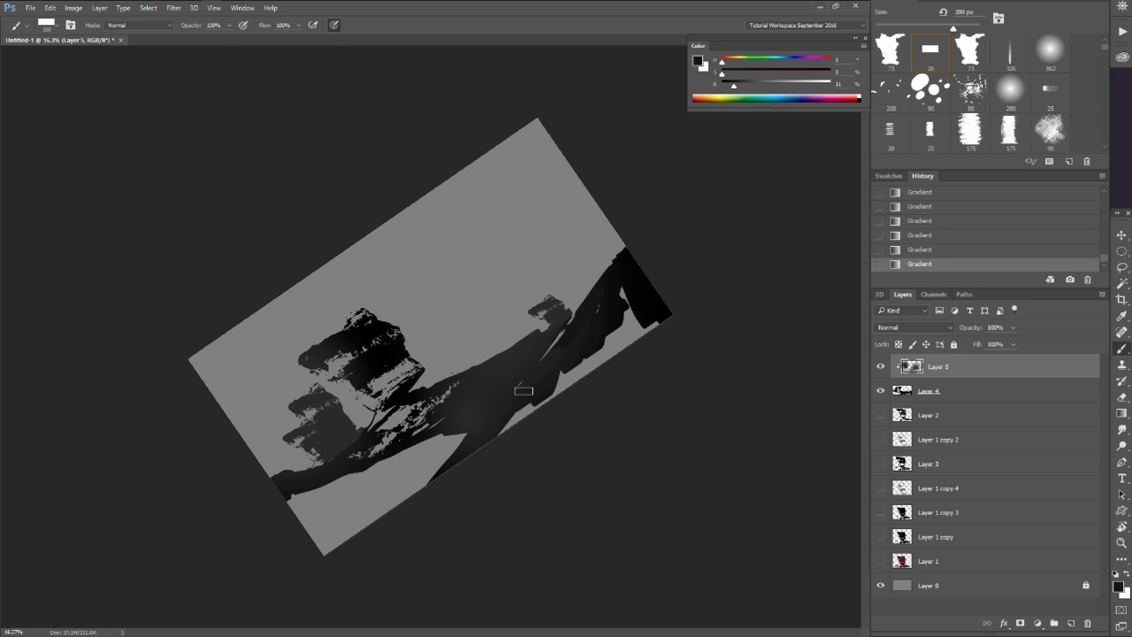
drag(548, 360, 485, 441)
key(r)
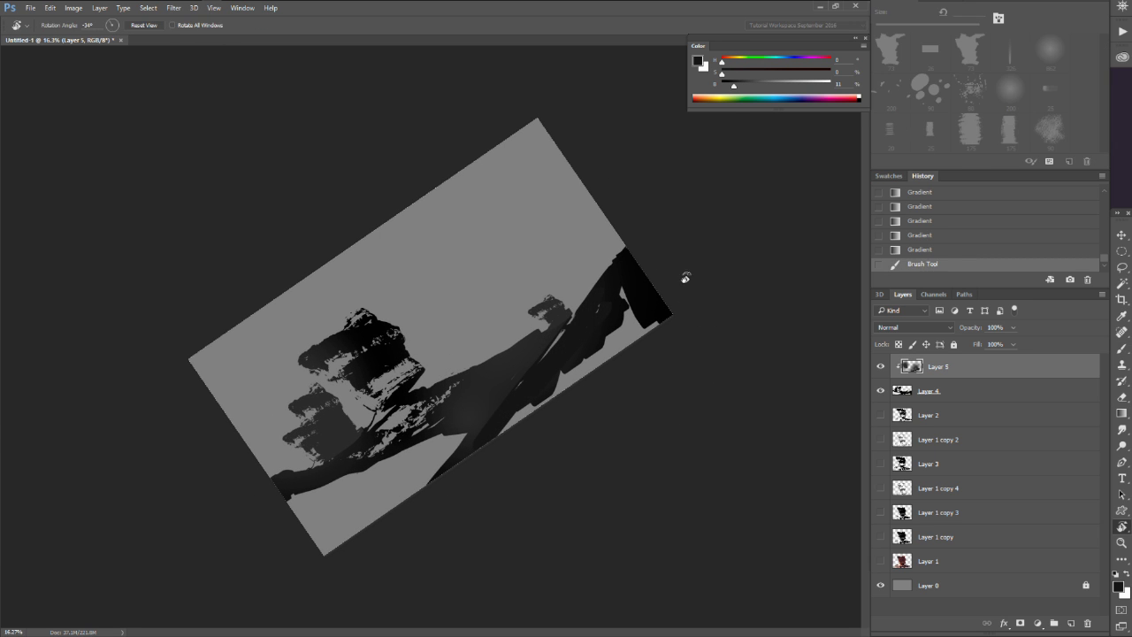
Straighten the rotated canvas view, merge Layer 5 down into Layer 4, and cut all of the merged layer's pixels.
drag(686, 278, 675, 449)
key(z)
drag(499, 363, 531, 363)
key(ctrl+e)
key(ctrl+a)
key(ctrl+x)
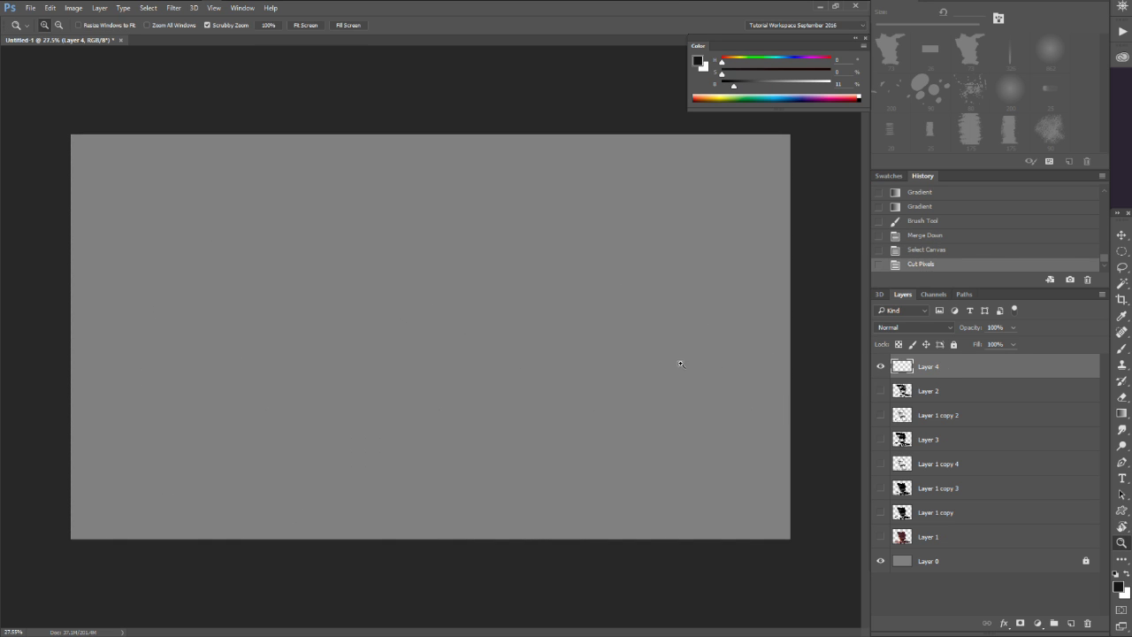
Stamp the balanced rock custom shape on Layer 4, brush dark ground strokes around its base, and erase parts of the ground's edge.
key(u)
mouse_move(233, 243)
mouse_down()
mouse_move(244, 269)
mouse_move(510, 473)
mouse_move(495, 453)
mouse_move(627, 420)
mouse_up()
key(b)
mouse_move(440, 464)
mouse_down()
mouse_move(182, 532)
mouse_move(272, 480)
mouse_move(161, 476)
mouse_move(222, 459)
mouse_move(329, 475)
mouse_up()
mouse_move(420, 465)
mouse_down()
mouse_move(491, 445)
mouse_move(420, 428)
mouse_move(485, 434)
mouse_move(451, 445)
mouse_up()
mouse_move(231, 425)
mouse_down()
mouse_move(125, 466)
mouse_move(78, 461)
mouse_move(122, 463)
mouse_up()
key(e)
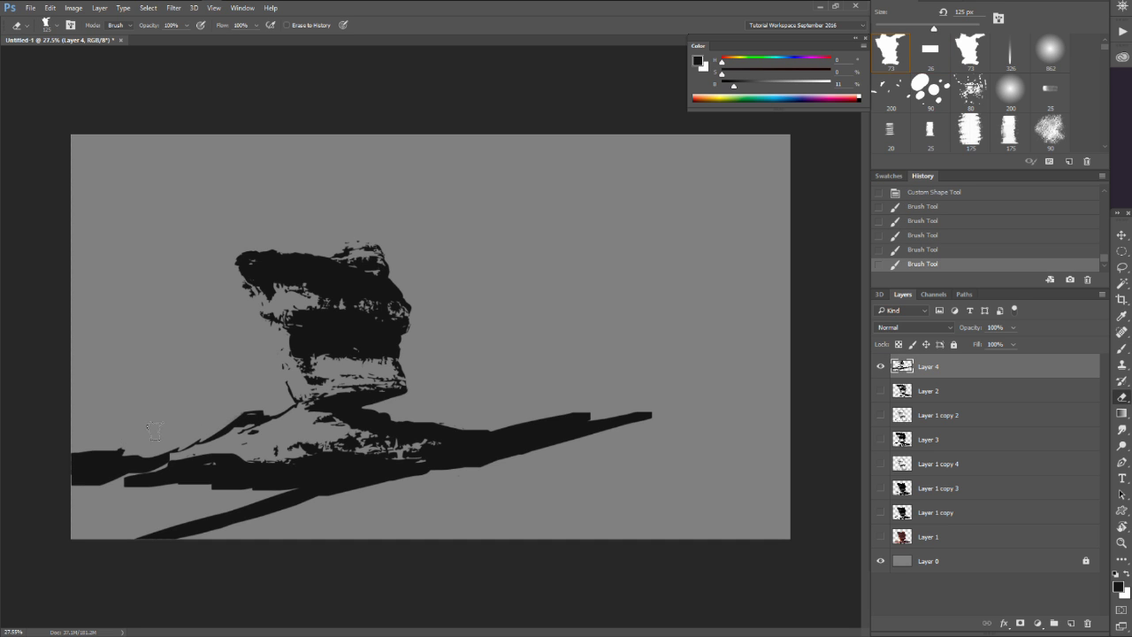
Draw the website logo custom shape as pixels on Layer 4, move it into the canvas's lower-right corner, and deselect.
key(u)
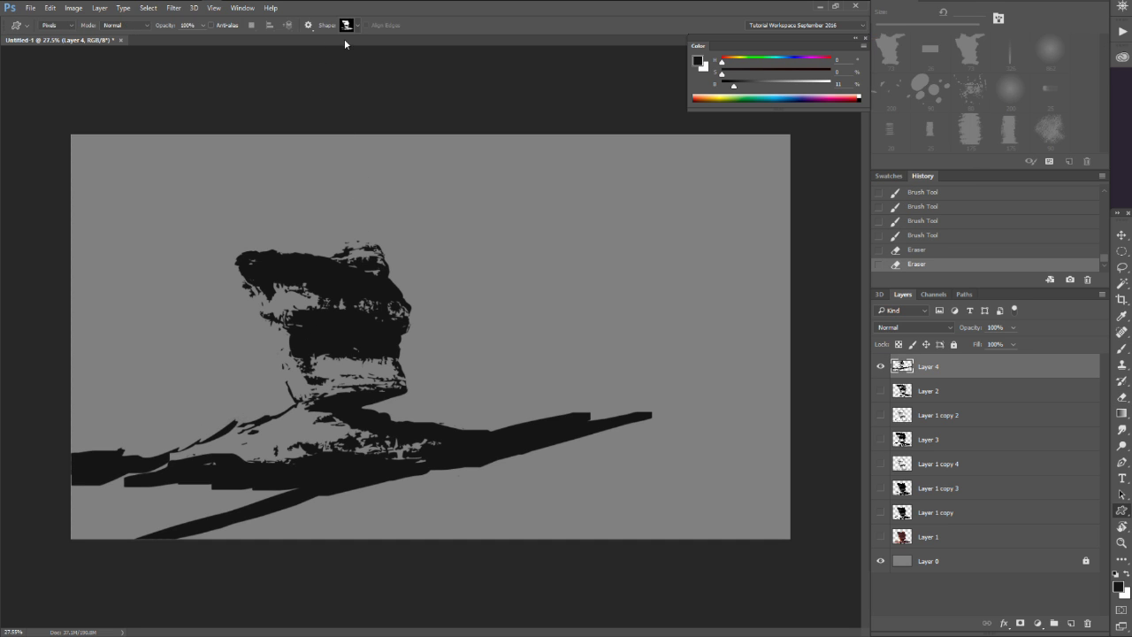
click(358, 27)
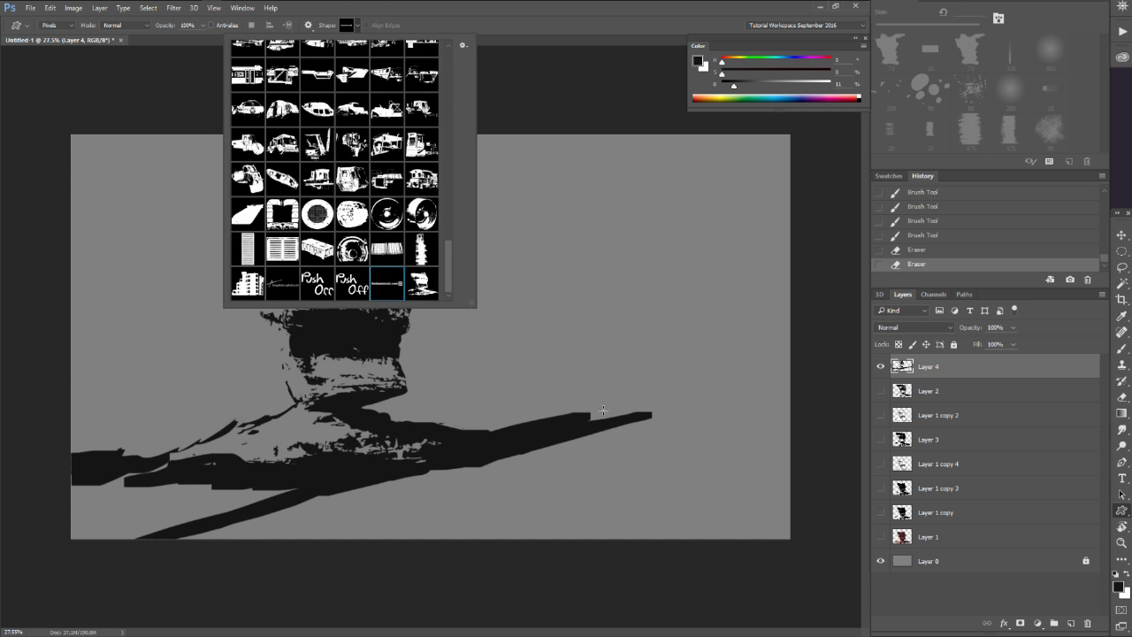
shift+click(634, 492)
drag(634, 491, 744, 520)
key(m)
mouse_move(613, 477)
mouse_down()
mouse_move(776, 529)
mouse_move(751, 535)
mouse_move(774, 524)
mouse_up()
key(v)
key(ctrl+d)
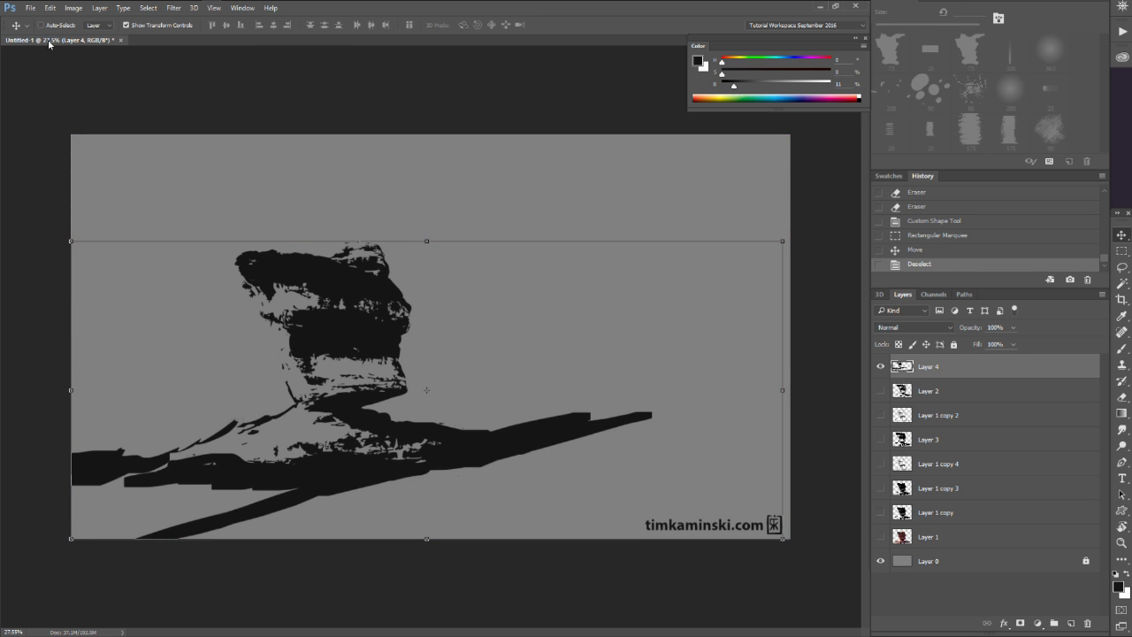
Set the Custom Shape tool to Shape mode and draw a small website logo in the empty area beside the rock.
key(u)
click(62, 26)
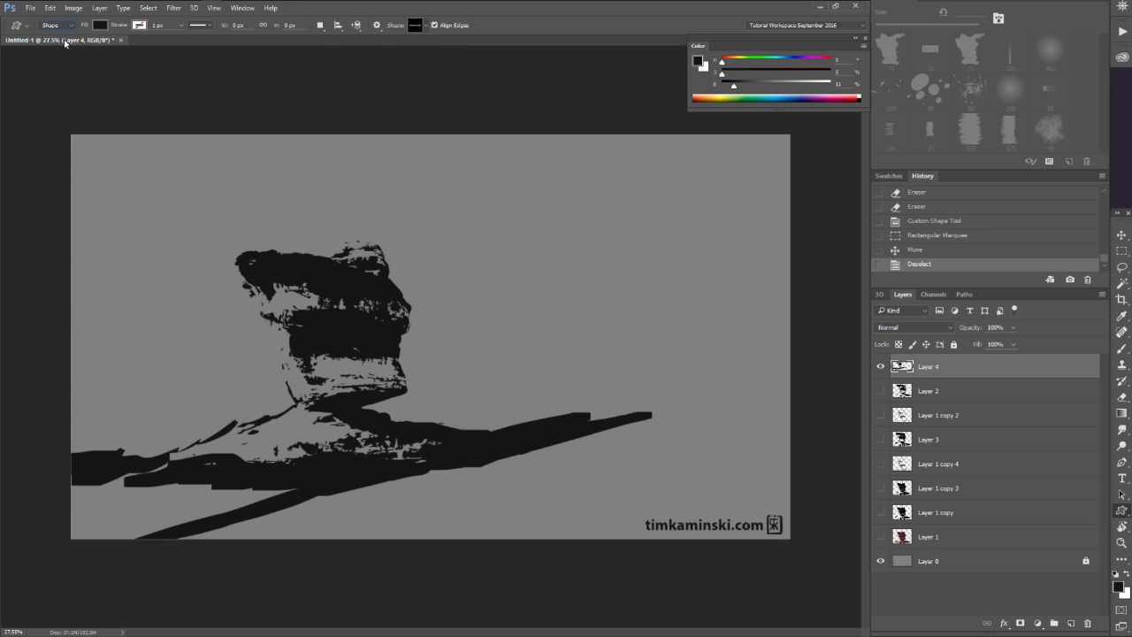
drag(523, 259, 649, 346)
key(z)
mouse_move(602, 283)
mouse_down()
mouse_move(638, 281)
mouse_move(614, 278)
mouse_move(644, 269)
mouse_up()
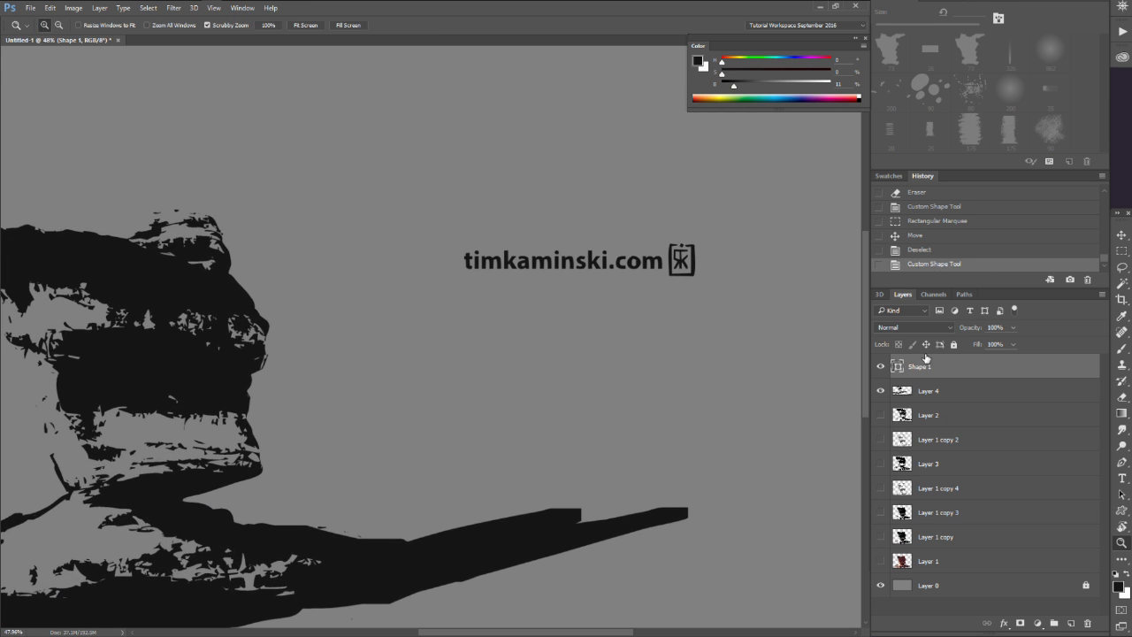
Enlarge the Shape 1 logo with Free Transform so it spans most of the canvas width above the rock.
drag(558, 261, 260, 392)
key(ctrl+t)
drag(515, 300, 515, 226)
key(Return)
key(z)
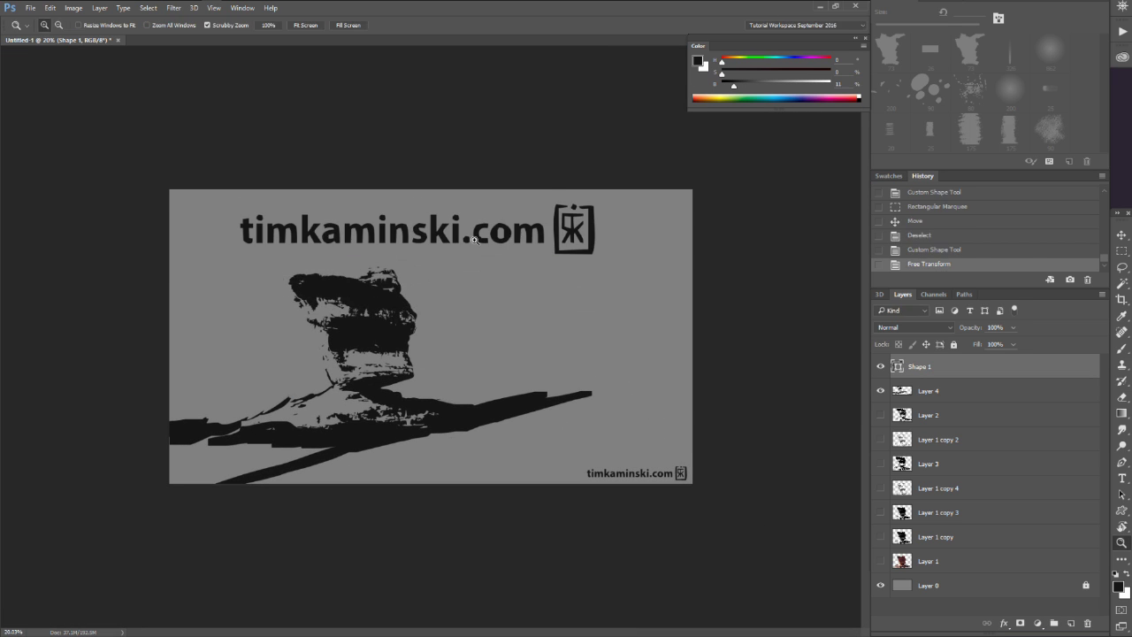
drag(422, 233, 452, 254)
Add a new layer and draw a small copy of the website logo on it with the Custom Shape tool in Pixels mode.
key(u)
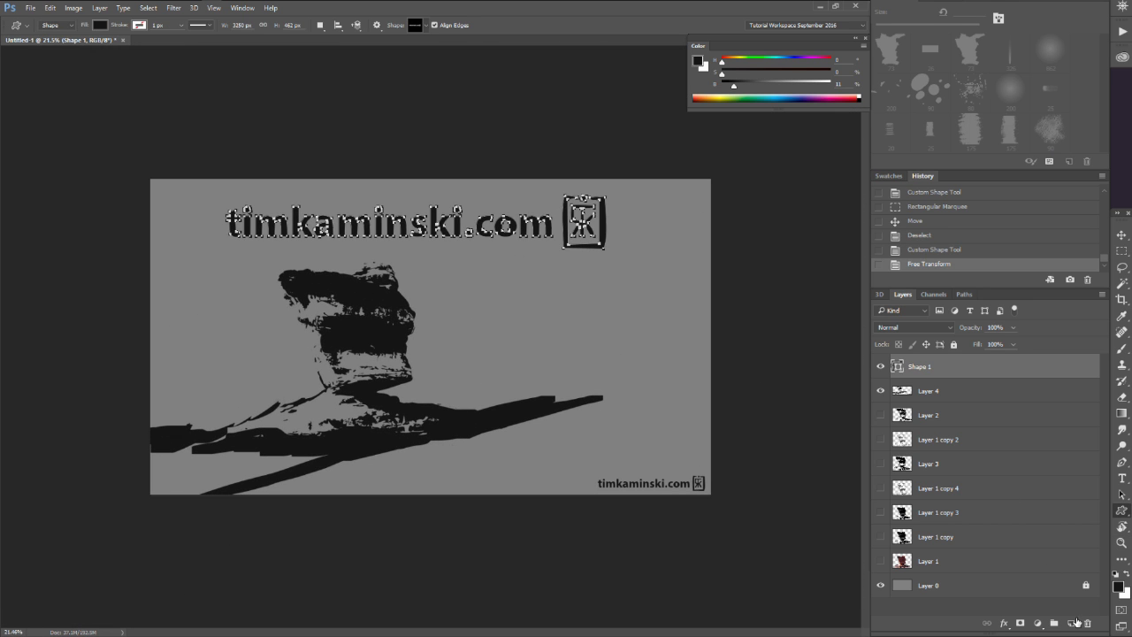
click(1072, 623)
click(72, 26)
click(62, 54)
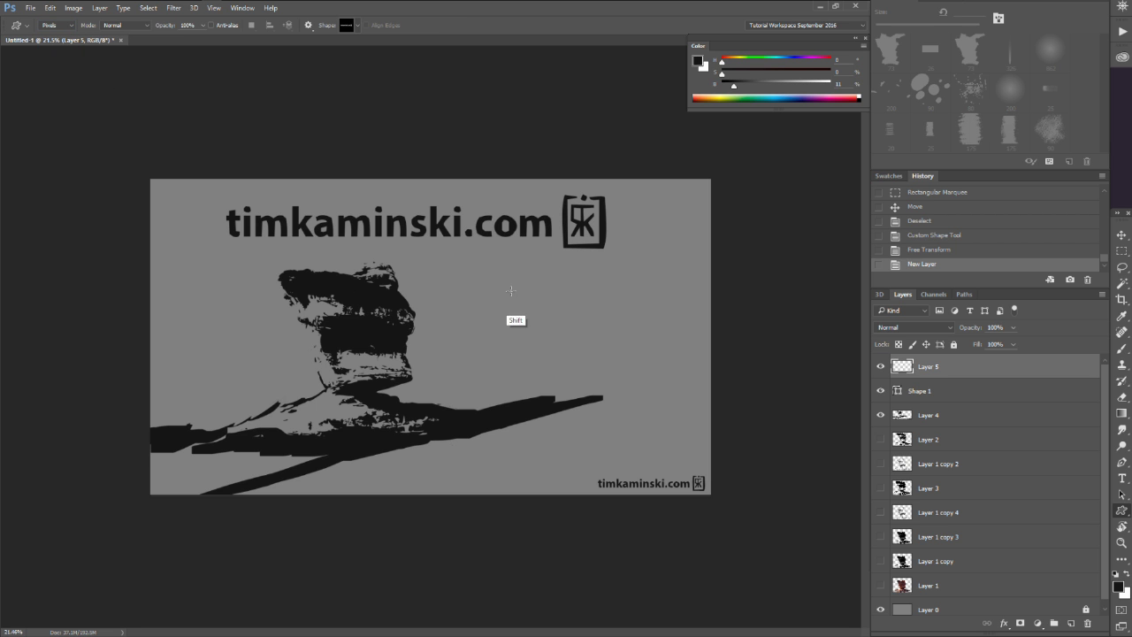
mouse_move(527, 298)
mouse_down()
mouse_move(608, 332)
mouse_move(593, 301)
mouse_move(642, 292)
mouse_move(574, 308)
mouse_up()
Scale the pixel logo on Layer 5 up to the size of the Shape 1 logo and move it alongside that logo.
key(z)
key(ctrl+t)
drag(513, 283, 213, 221)
key(Return)
key(v)
drag(500, 276, 596, 210)
key(z)
Align the pixel logo directly beneath the Shape 1 logo to compare their edges, and delete Layer 5.
drag(581, 216, 510, 395)
key(v)
key(z)
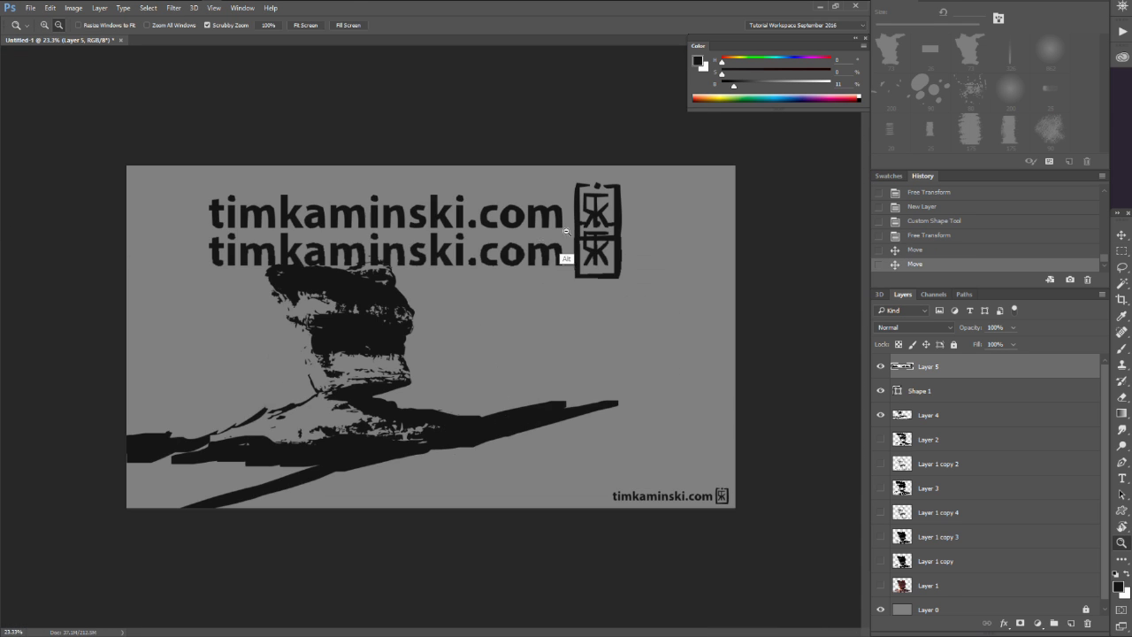
drag(935, 371, 1086, 622)
drag(498, 292, 530, 326)
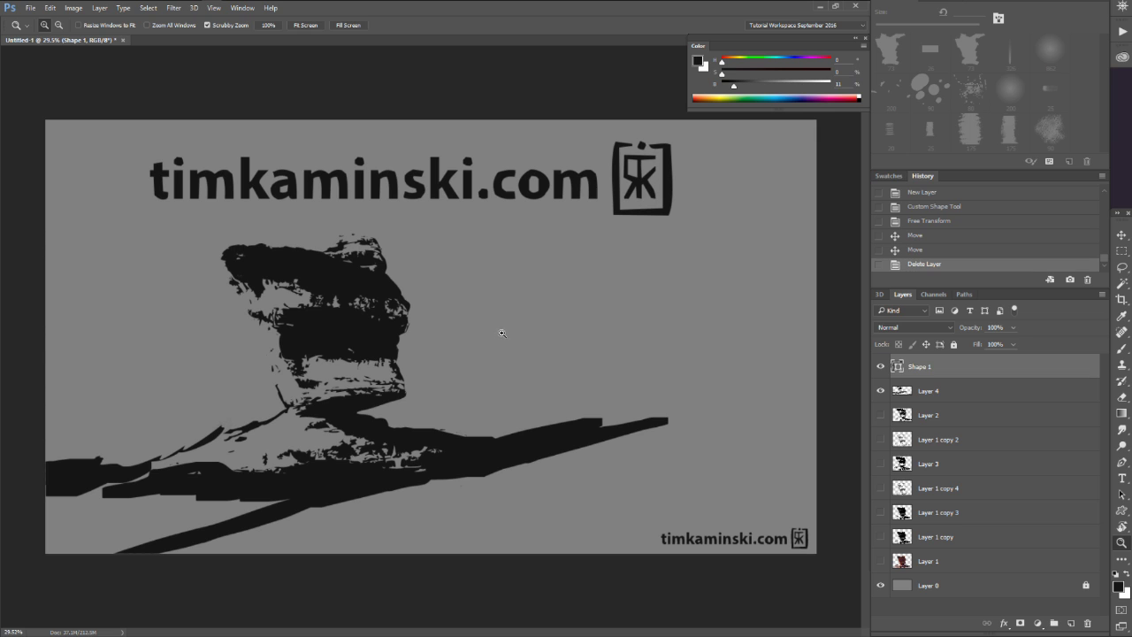